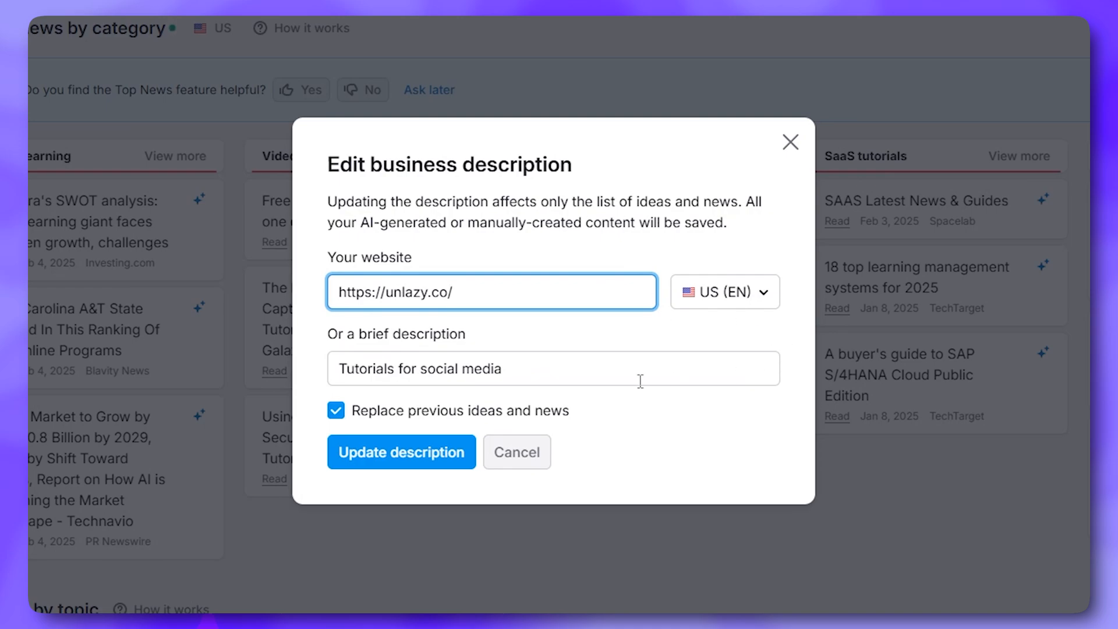
# Keep US (EN) as the website country, close the business description, and check Generated Content
pyautogui.click(741, 304)
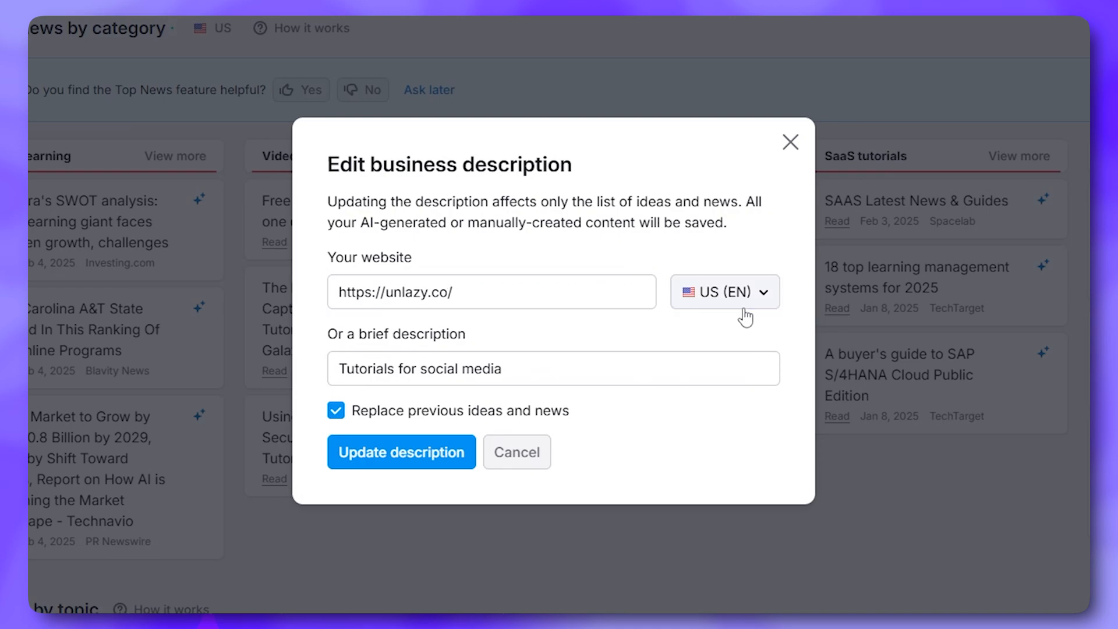
pyautogui.click(606, 427)
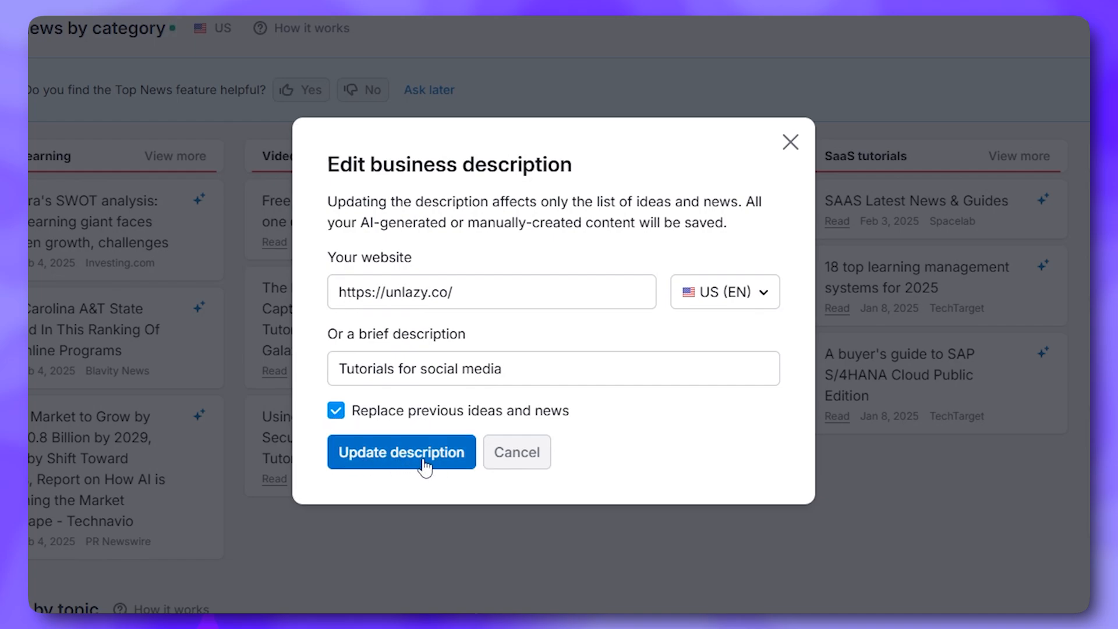
pyautogui.click(790, 143)
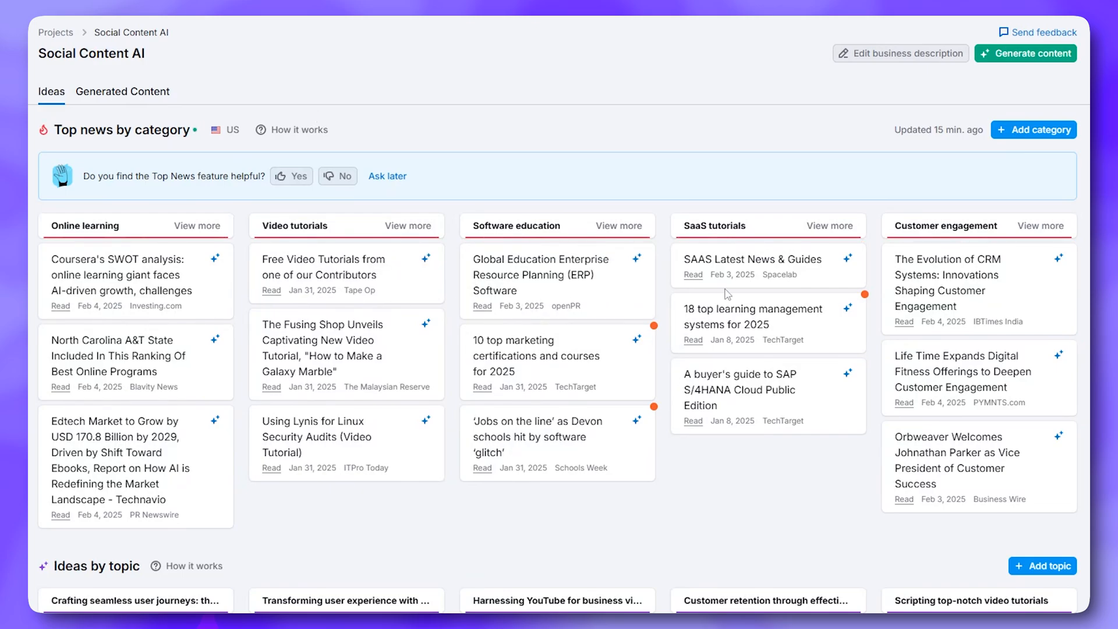
pyautogui.scroll(-10, 881, 318)
pyautogui.click(146, 96)
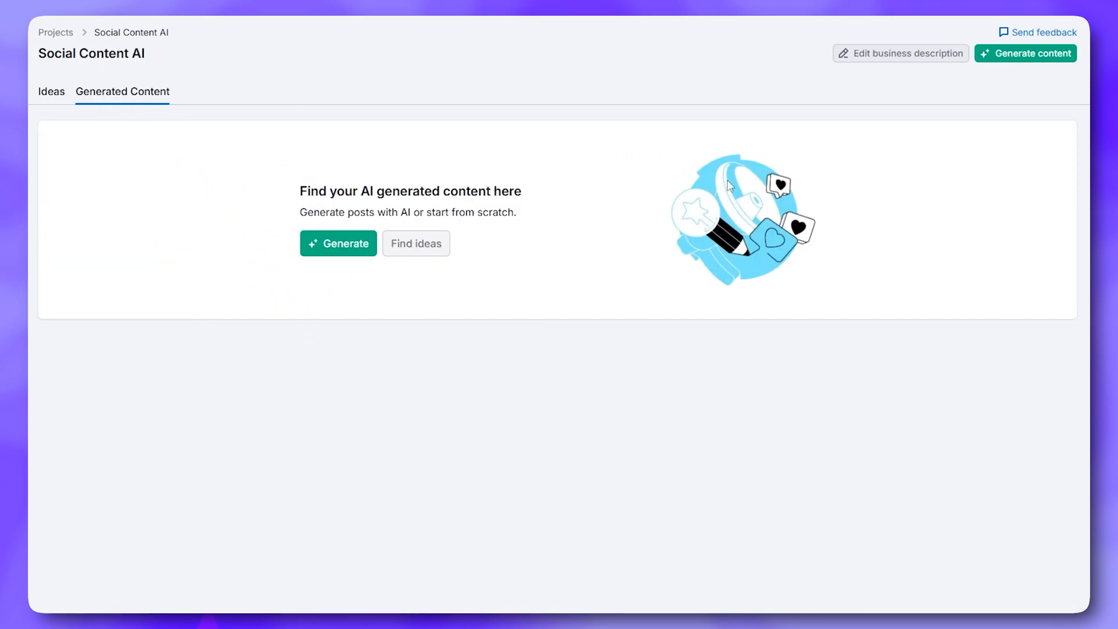
# Reopen the unlazy.co business description and confirm US (EN) as the country again
pyautogui.click(907, 57)
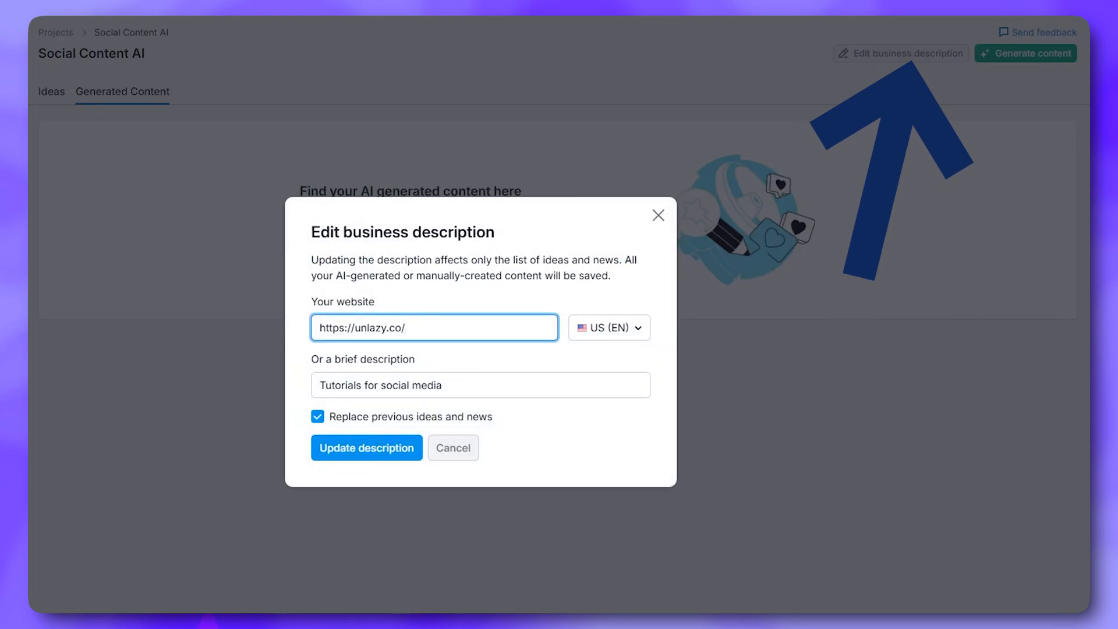
pyautogui.press('Tab')
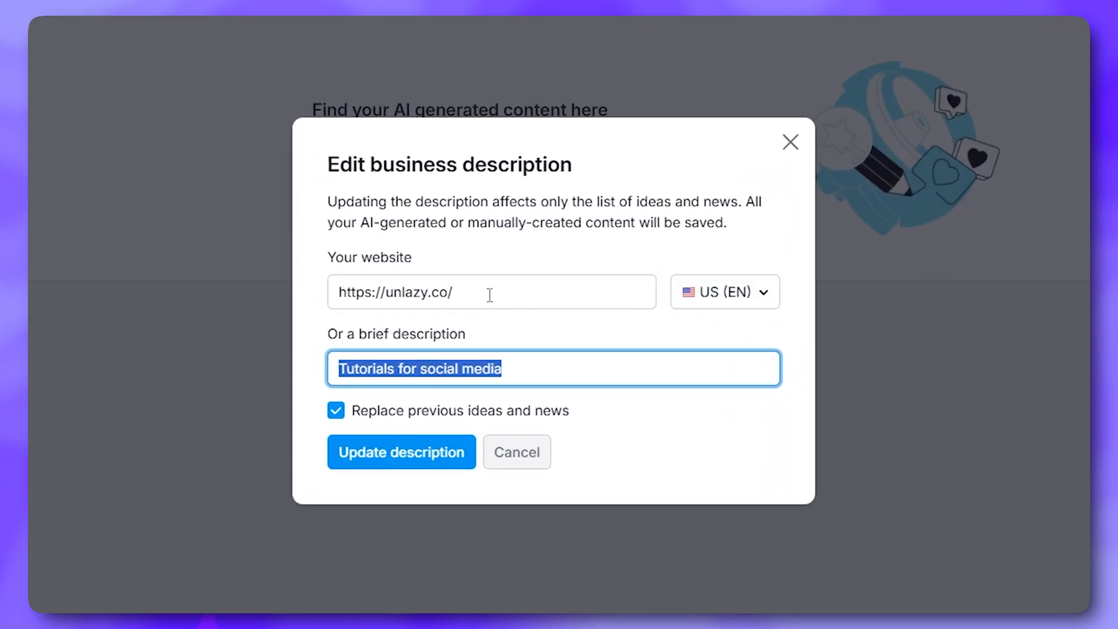
pyautogui.click(522, 373)
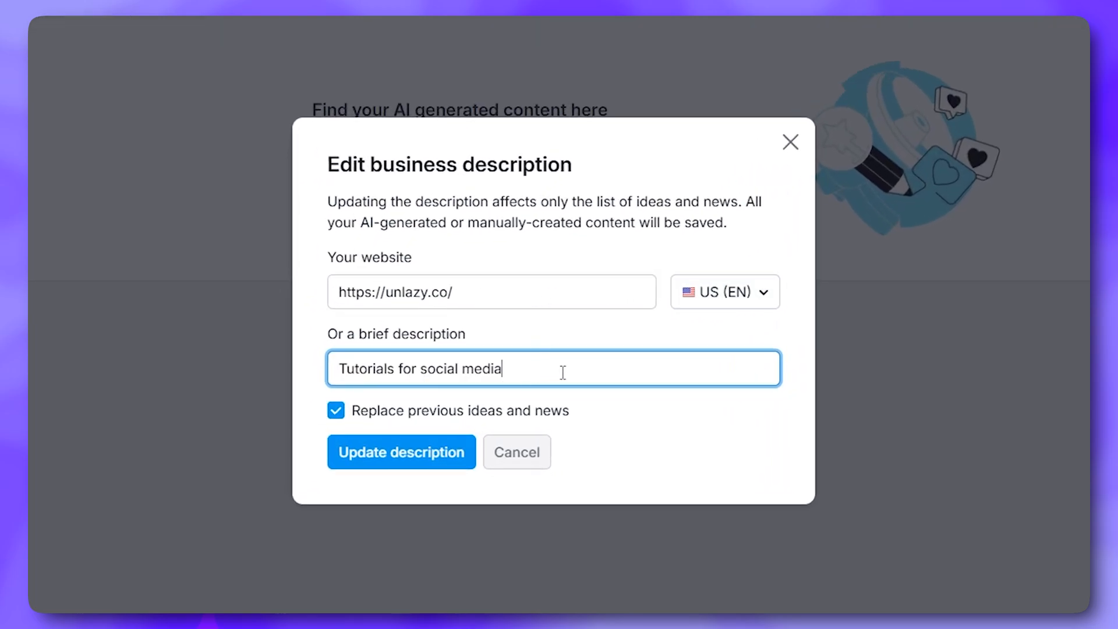
pyautogui.click(754, 300)
pyautogui.scroll(-3, 774, 456)
pyautogui.scroll(6, 773, 455)
pyautogui.scroll(8, 772, 457)
pyautogui.click(670, 424)
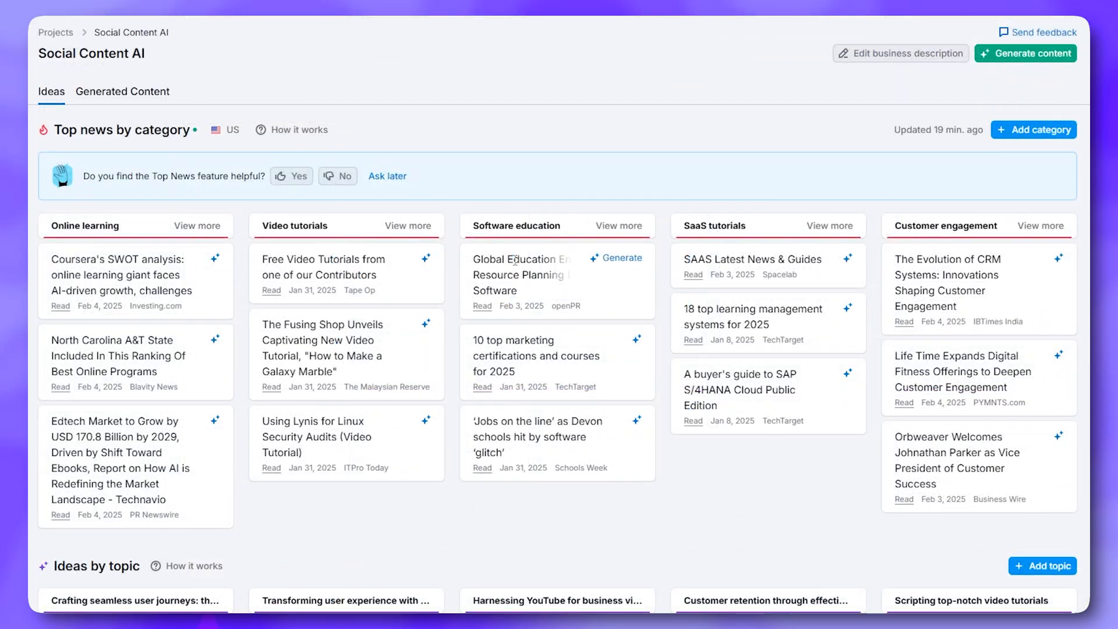
# Browse more Online learning news and generate a post from the Coursera SWOT analysis article
pyautogui.click(197, 227)
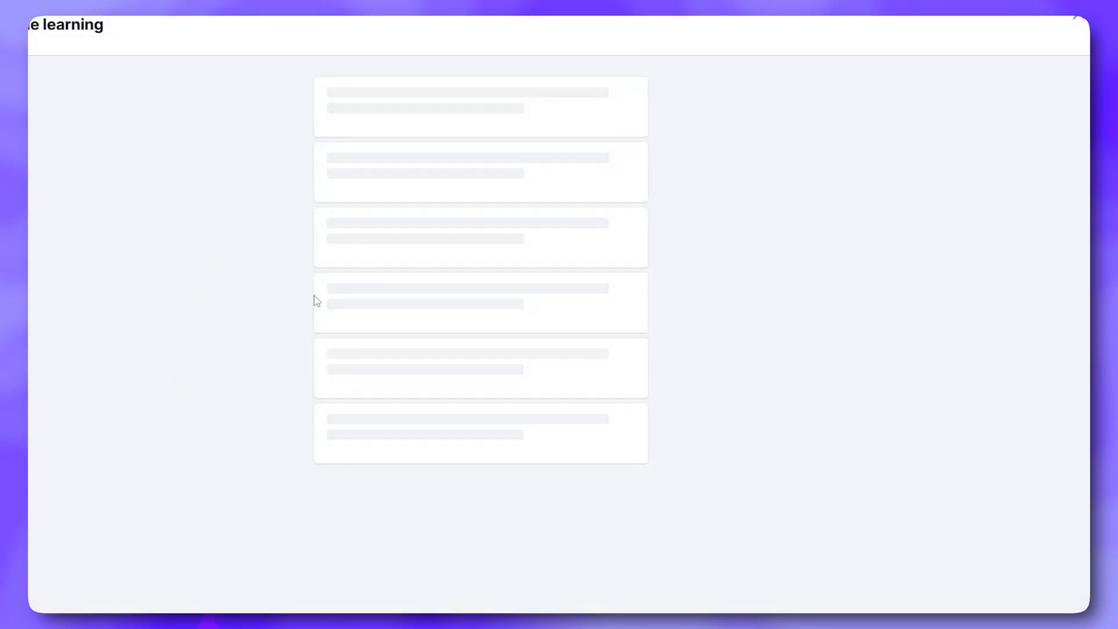
pyautogui.scroll(-7, 561, 155)
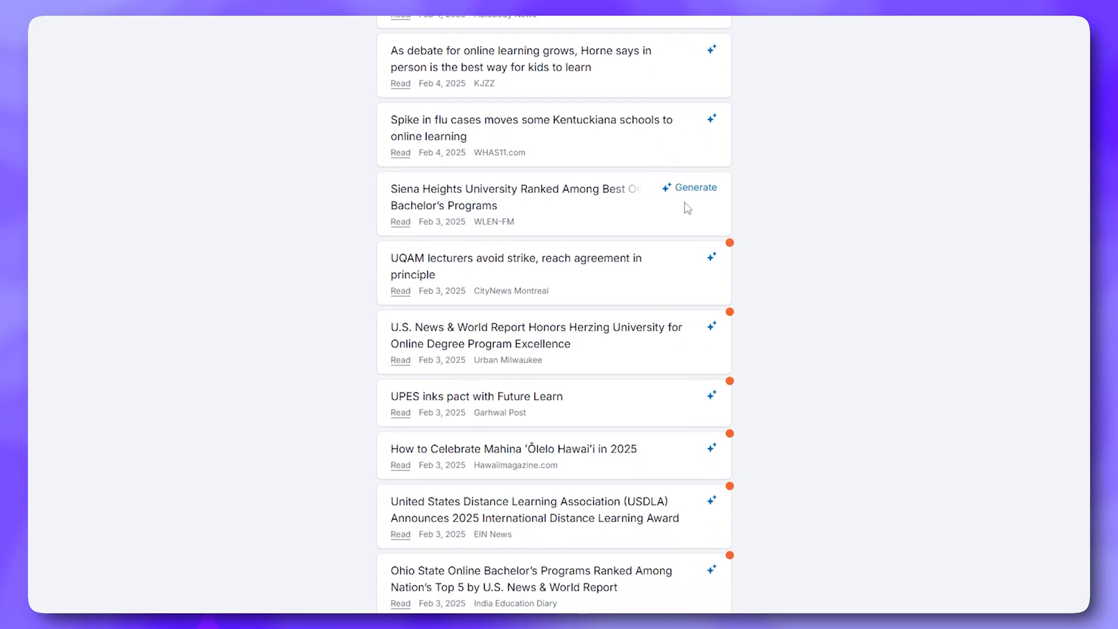
pyautogui.scroll(-6, 712, 236)
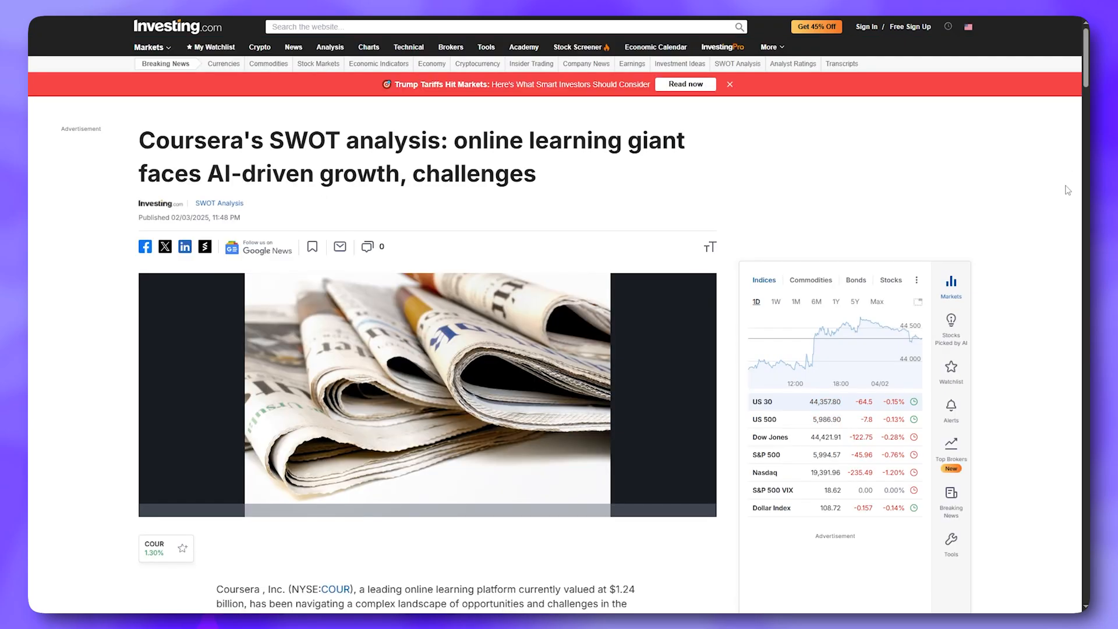
pyautogui.middleClick(1065, 182)
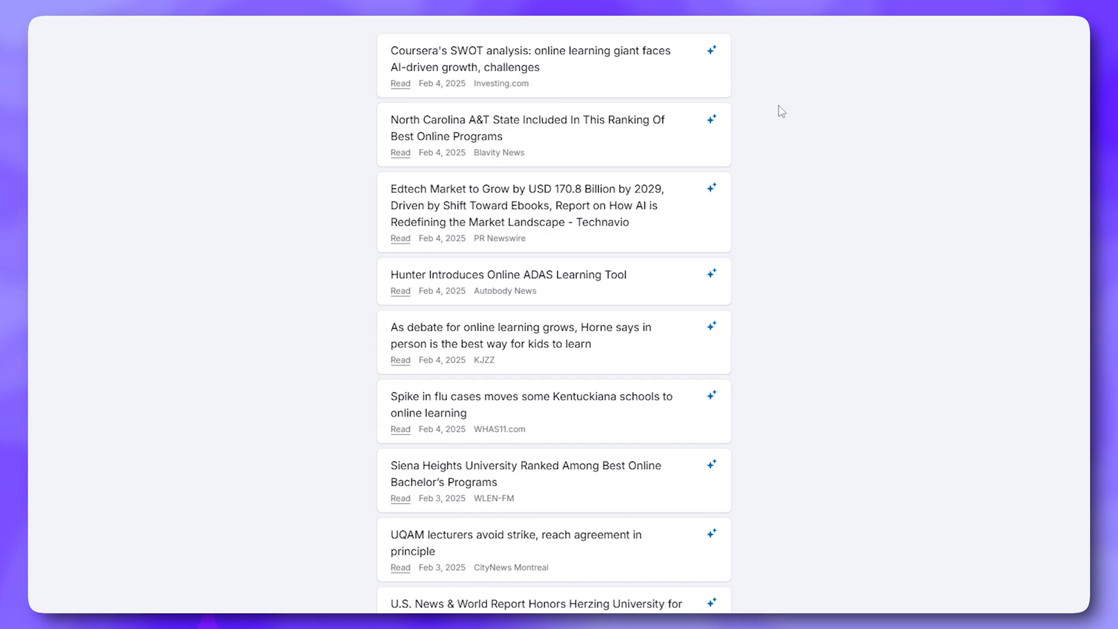
pyautogui.click(693, 51)
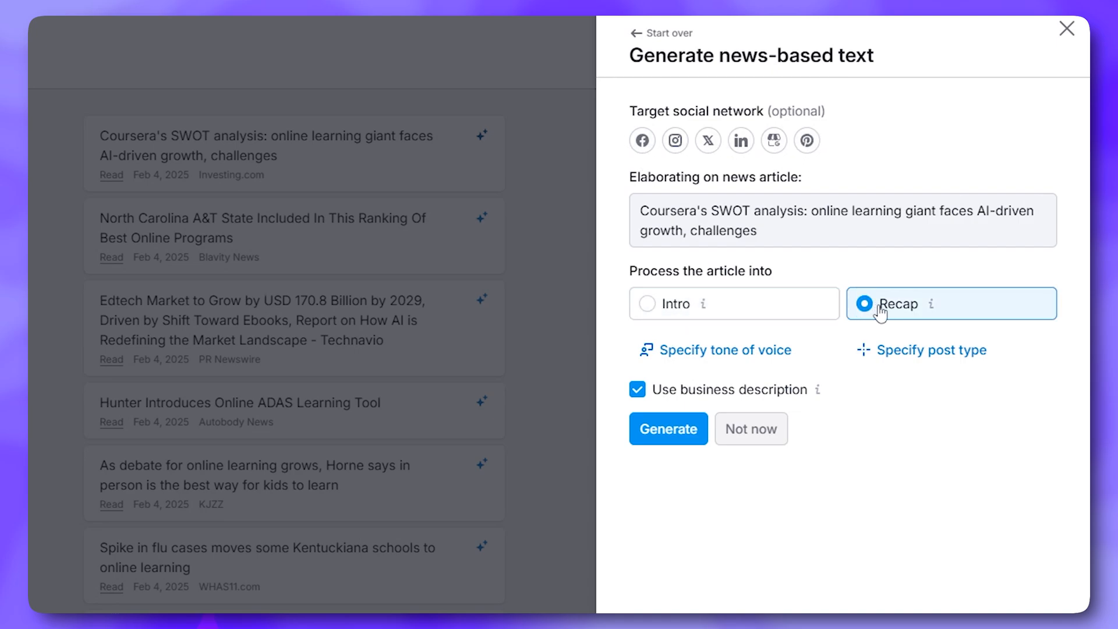
# Set up an Intro with Friendly tone and Guide post type, keeping the business description
pyautogui.click(655, 305)
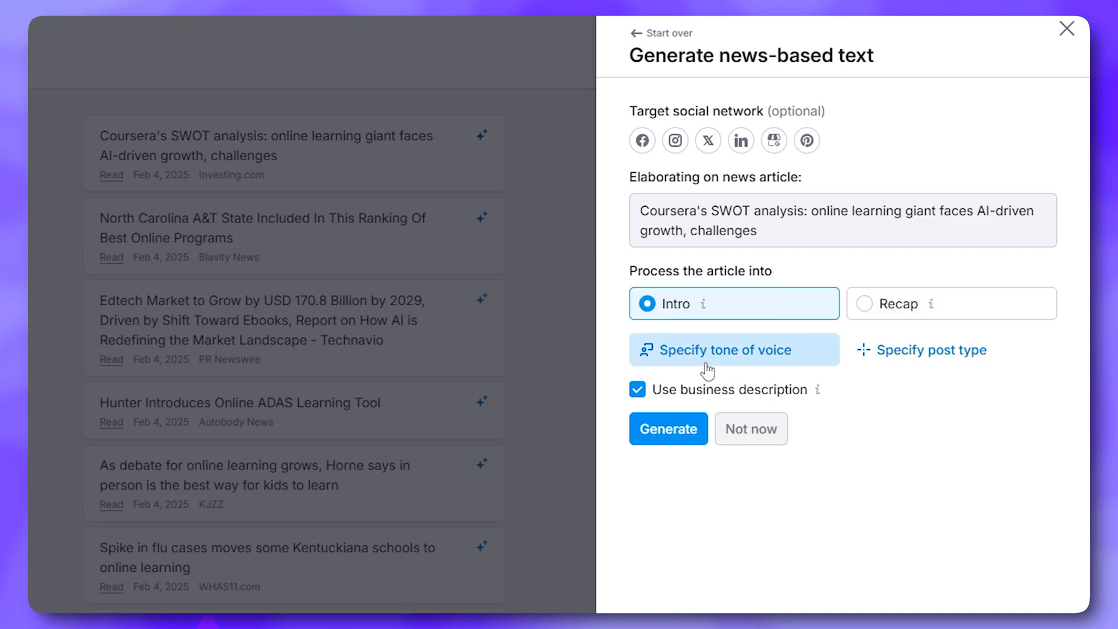
pyautogui.click(761, 357)
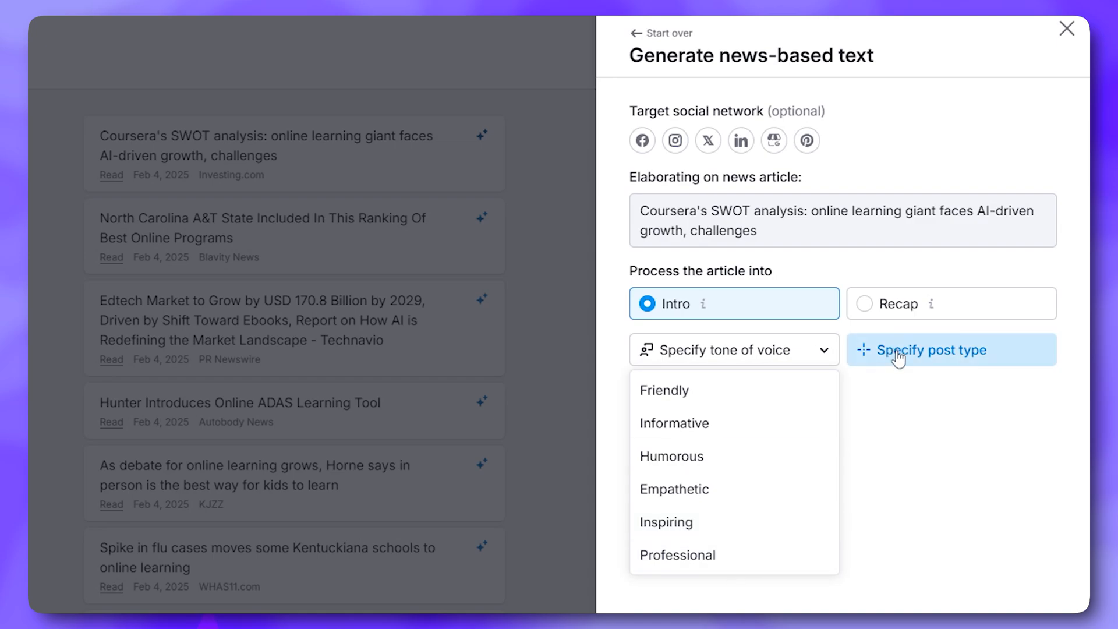
pyautogui.click(757, 391)
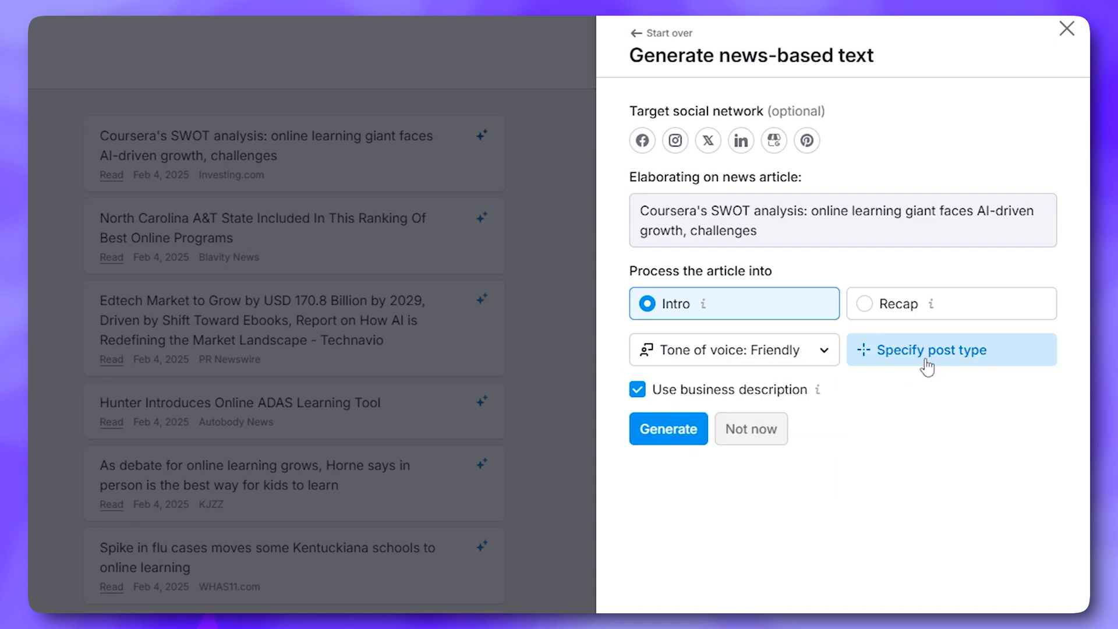
pyautogui.click(927, 365)
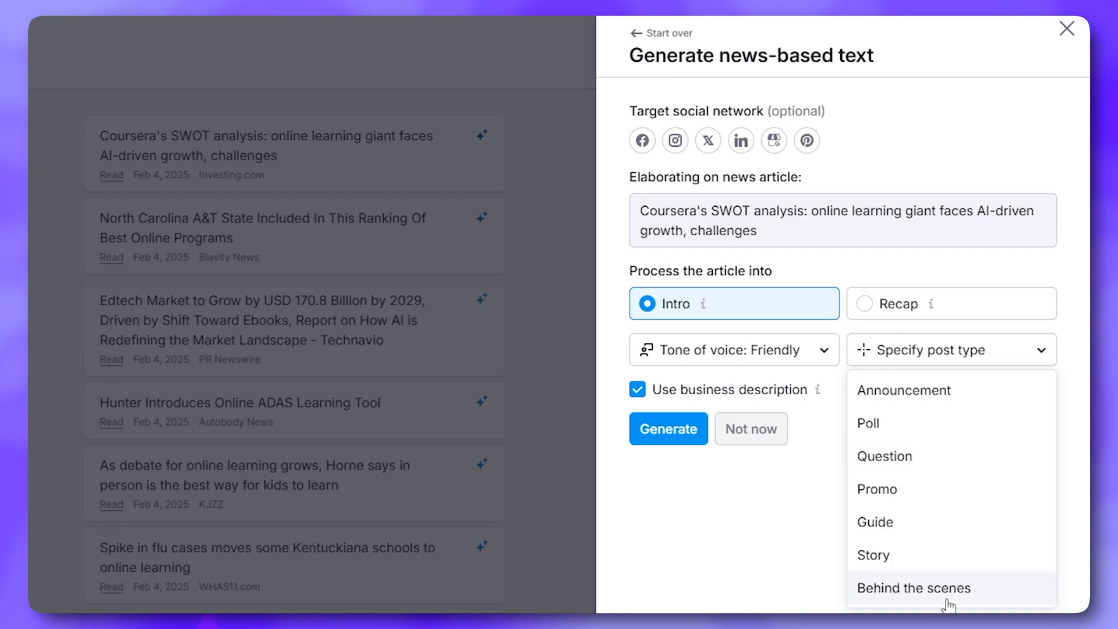
pyautogui.click(934, 532)
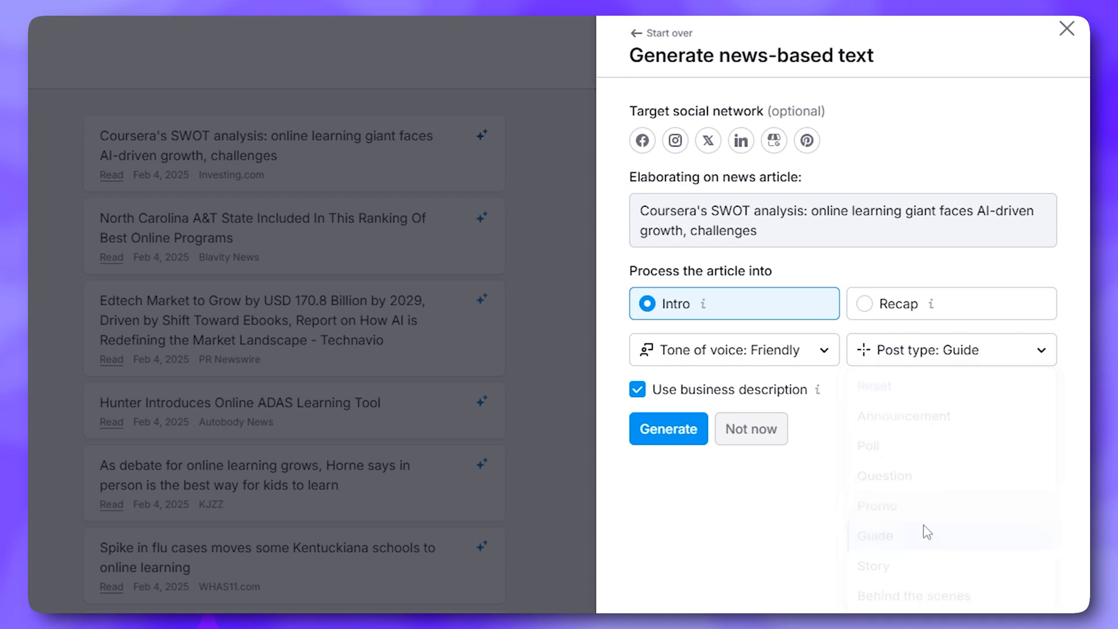
pyautogui.click(640, 392)
pyautogui.click(639, 392)
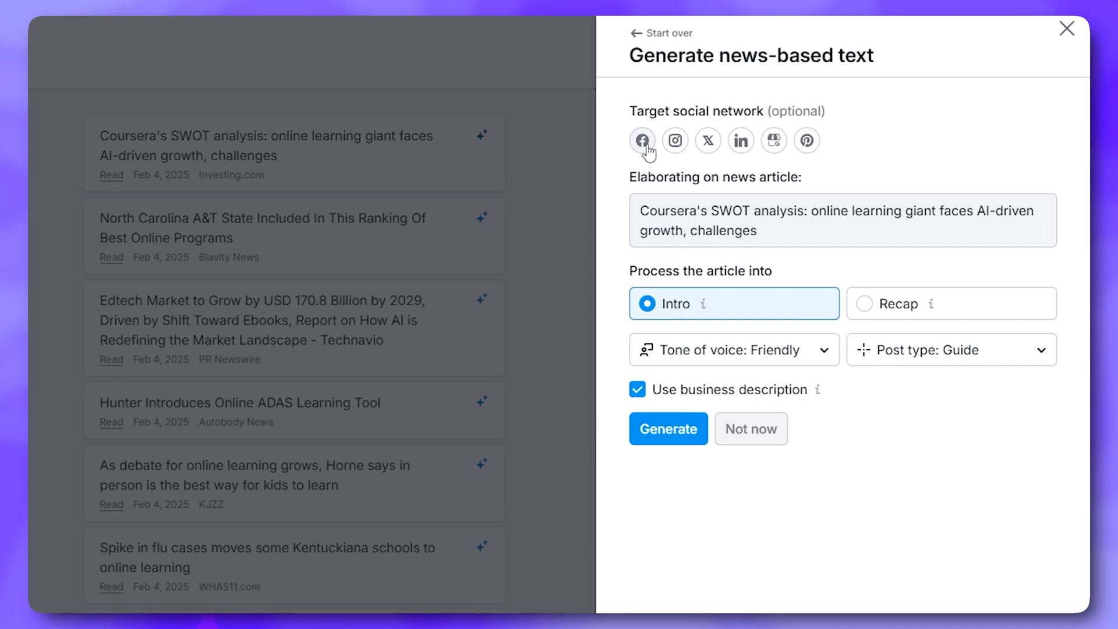
# Target Facebook, Instagram and X, and generate the intro post text
pyautogui.click(647, 145)
pyautogui.click(676, 142)
pyautogui.click(708, 142)
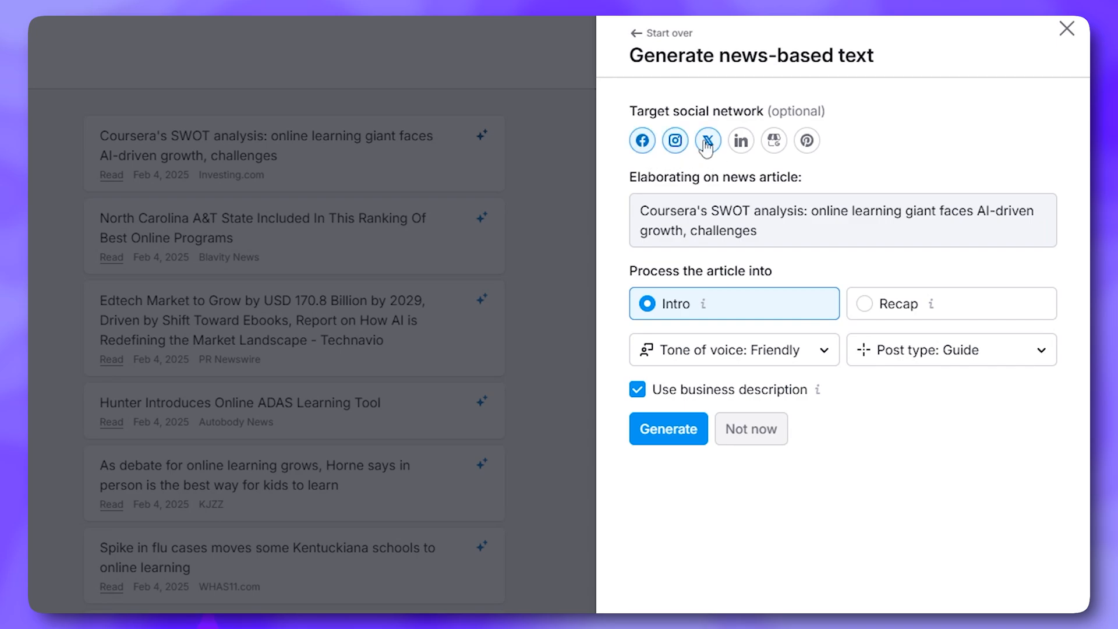
pyautogui.click(674, 444)
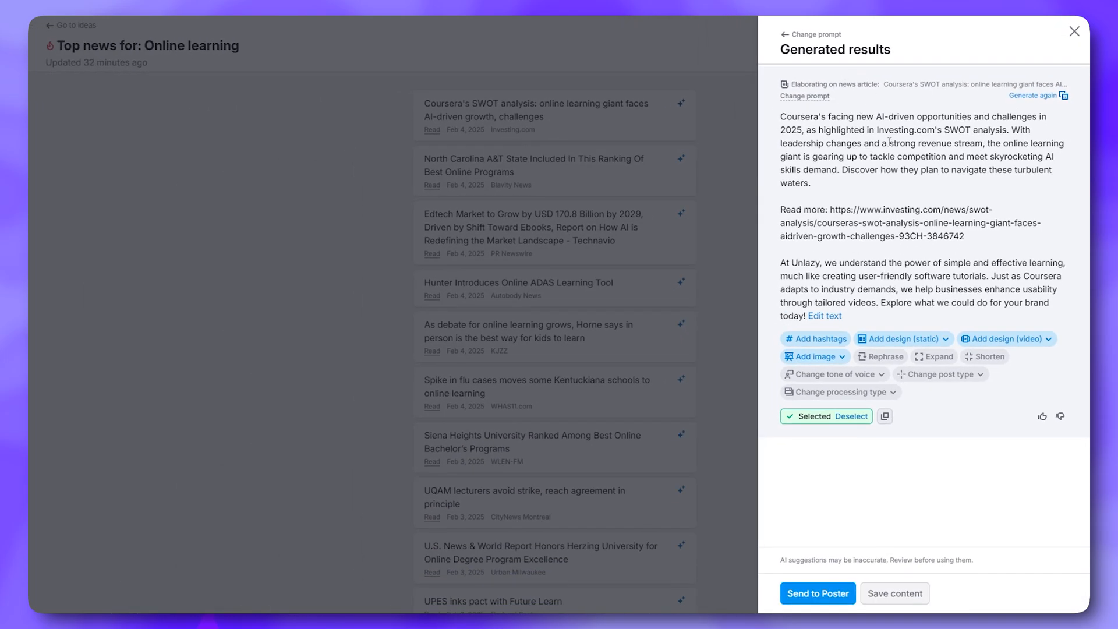
# Create a rephrased version of the post, leave its text unchanged, and regenerate it
pyautogui.click(877, 360)
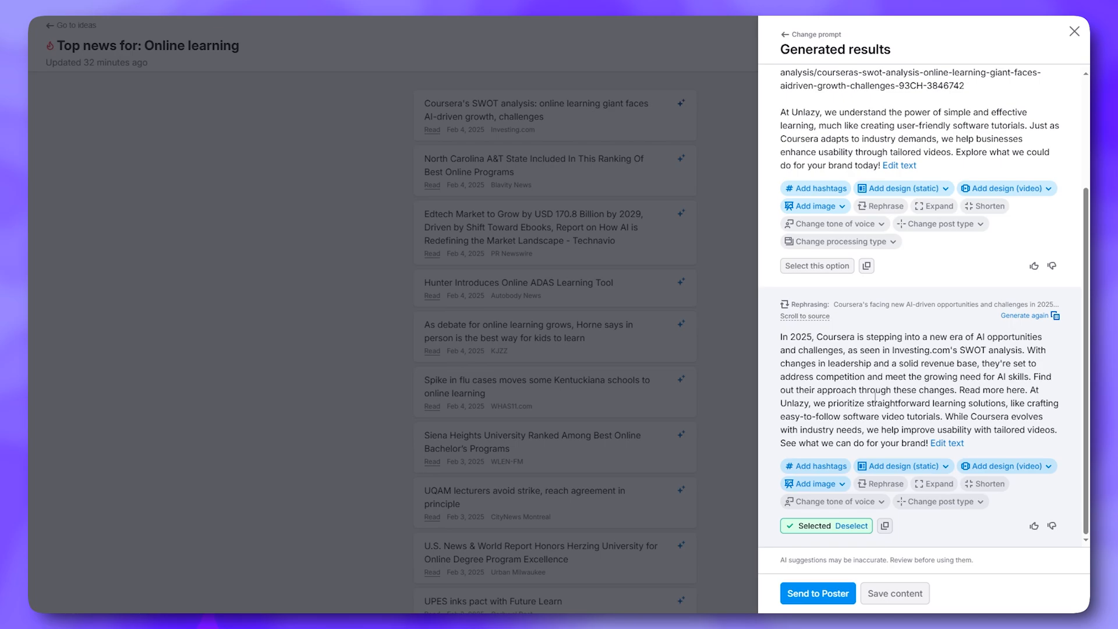
pyautogui.click(947, 442)
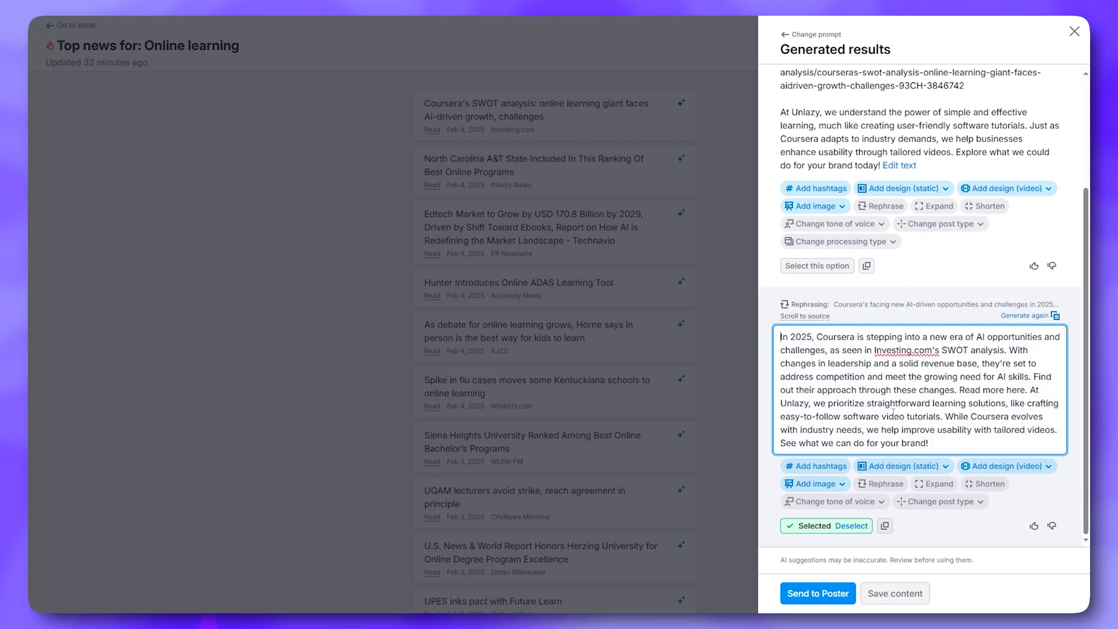
pyautogui.click(918, 353)
pyautogui.click(913, 394)
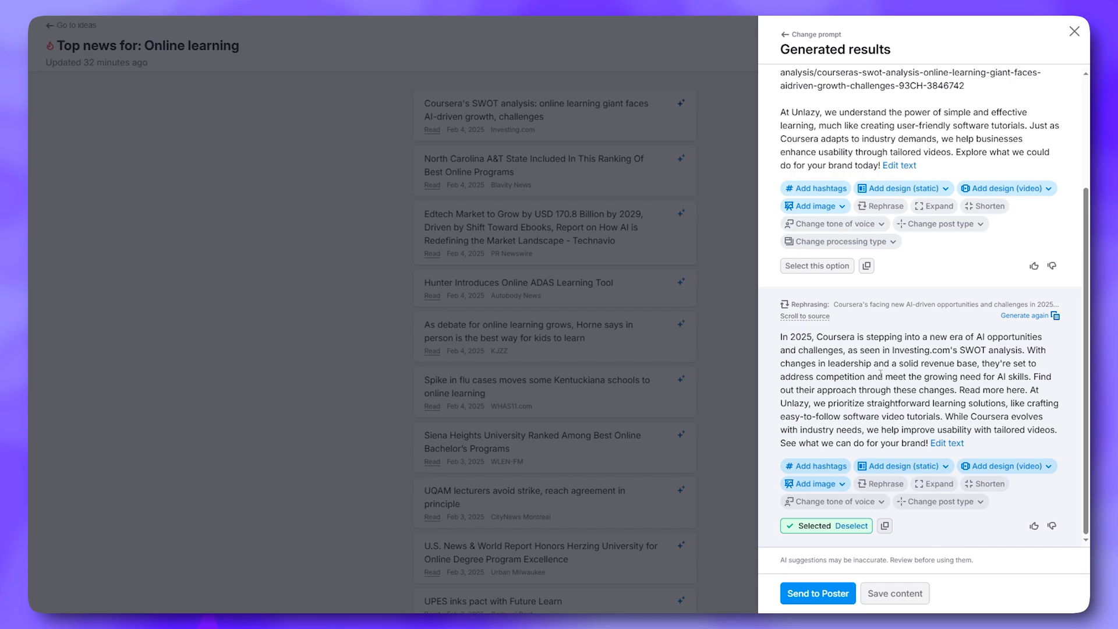
pyautogui.click(1025, 315)
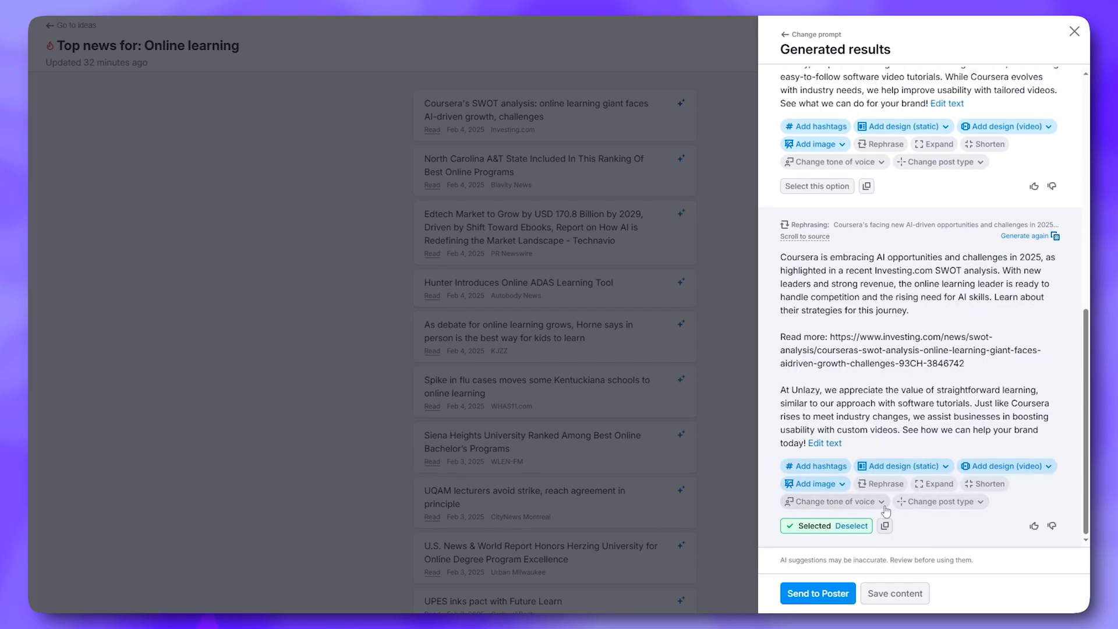
# Change the version's tone to Inspiring and its post type to Announcement
pyautogui.click(880, 504)
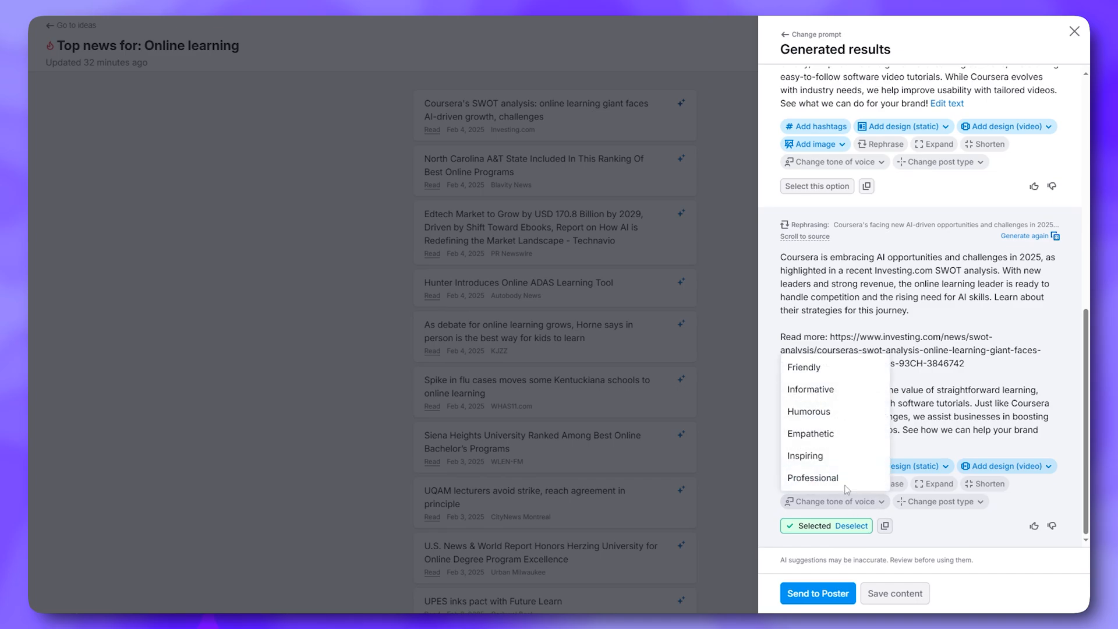
pyautogui.click(807, 455)
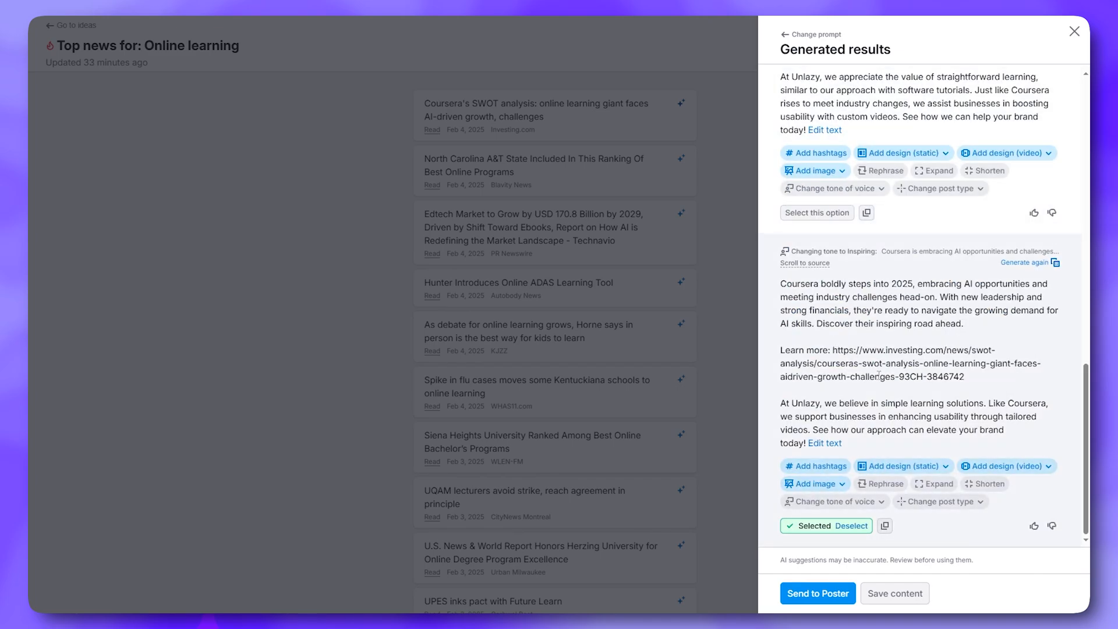
pyautogui.click(953, 504)
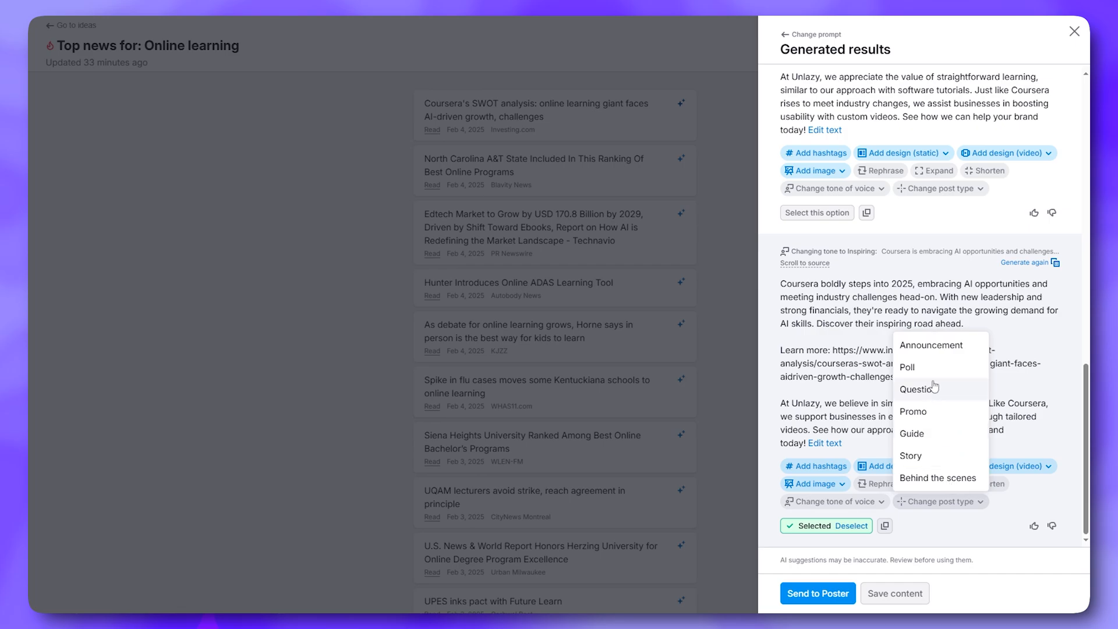
pyautogui.click(935, 344)
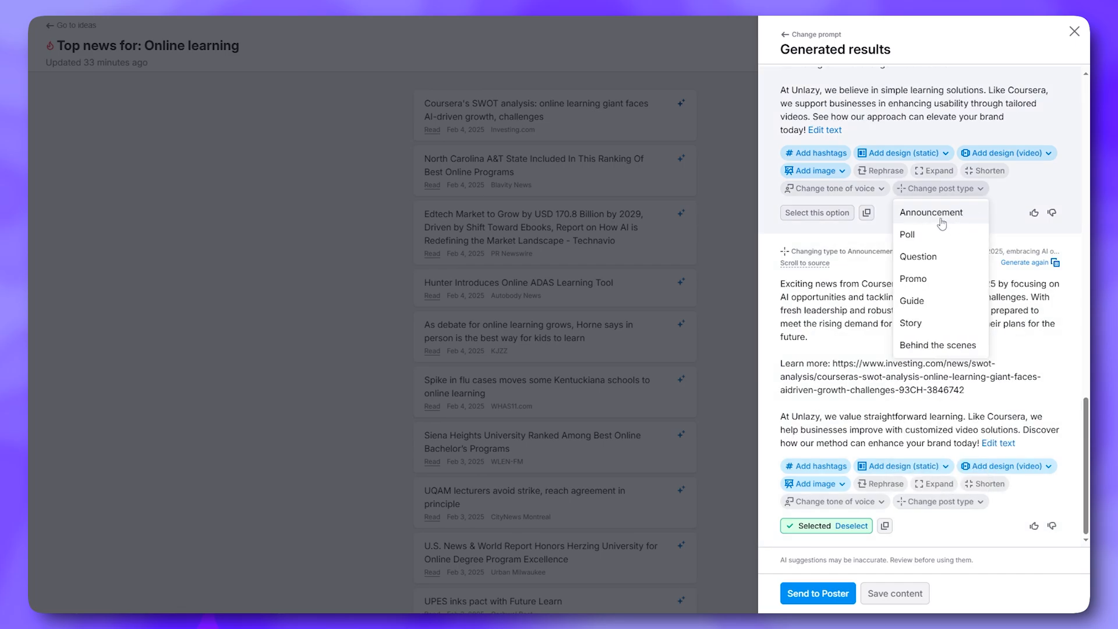
# Generate a hashtag set for the Announcement version of the post
pyautogui.scroll(2, 851, 352)
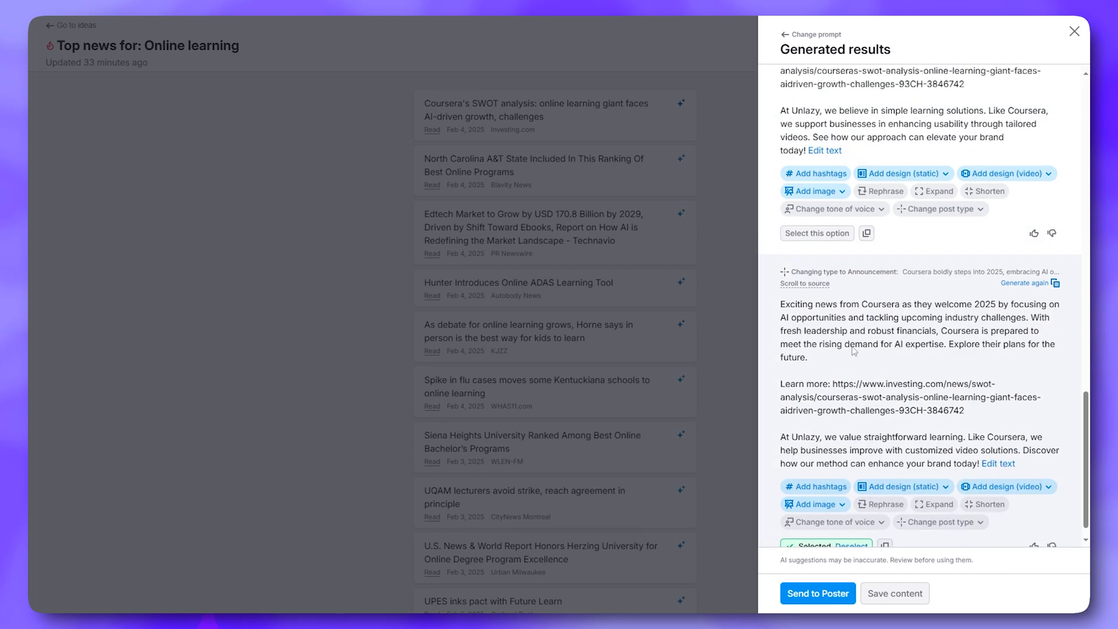
pyautogui.scroll(-2, 855, 373)
pyautogui.scroll(2, 858, 394)
pyautogui.scroll(1, 827, 410)
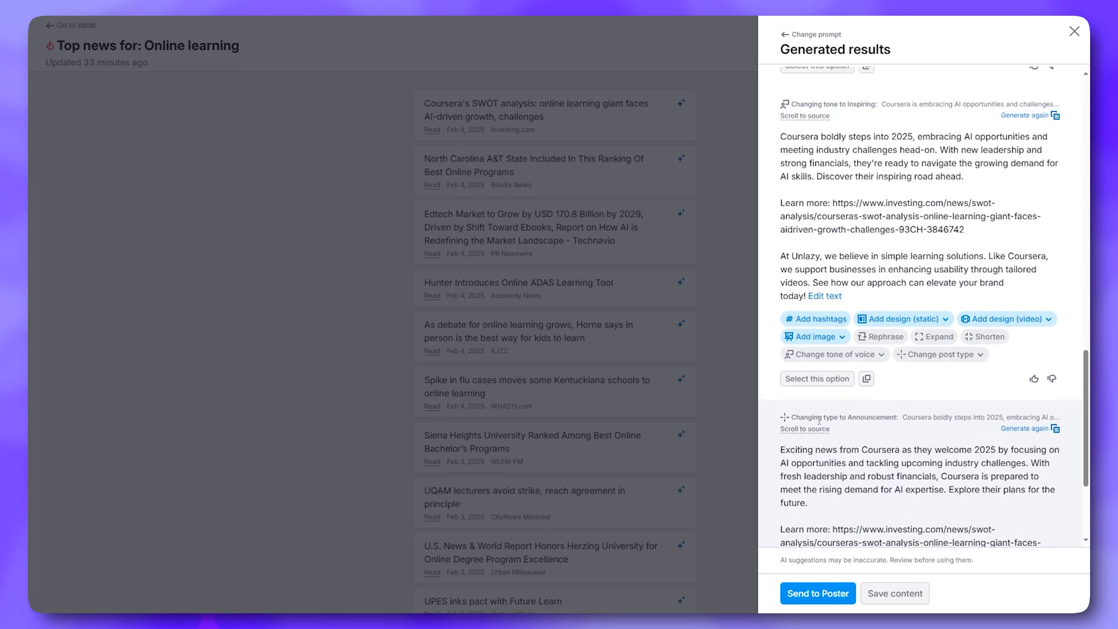
pyautogui.scroll(-3, 815, 420)
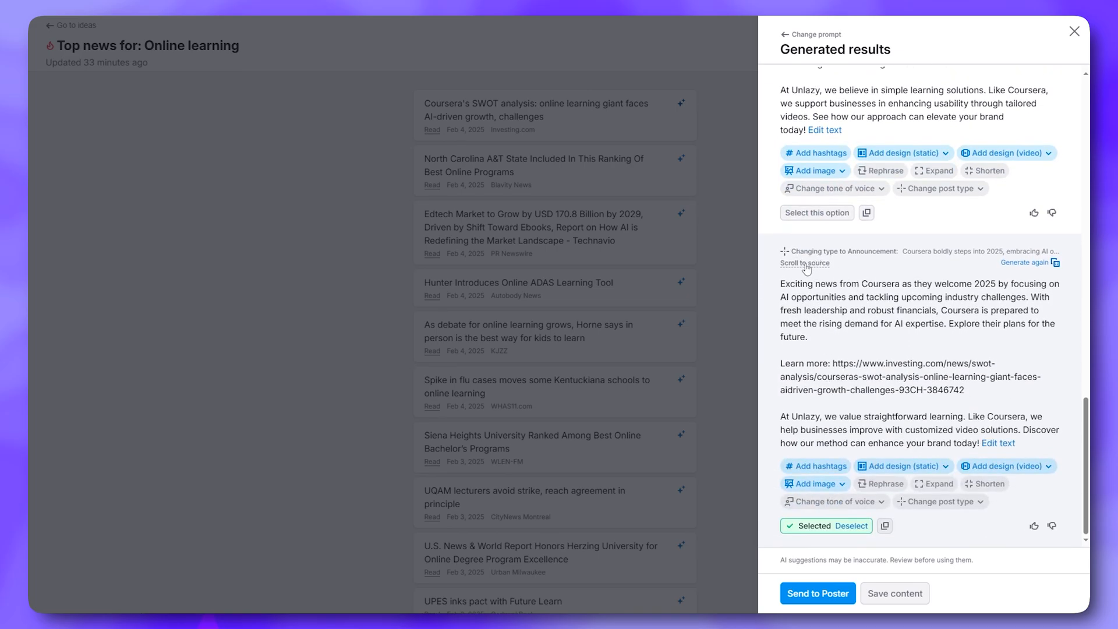
pyautogui.scroll(2, 820, 279)
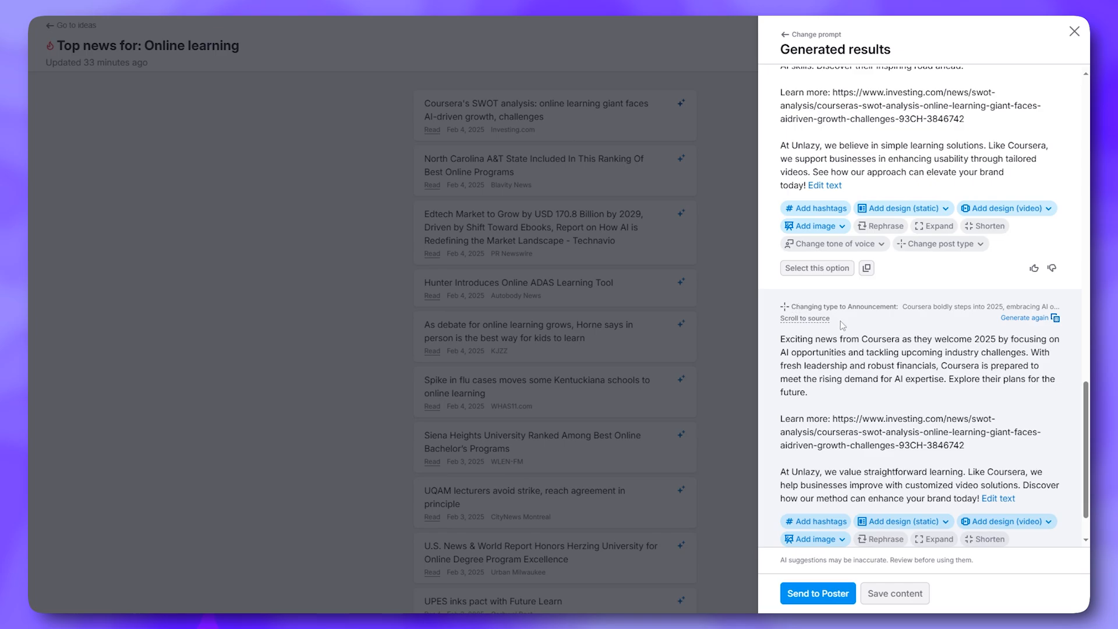
pyautogui.scroll(2, 842, 326)
pyautogui.scroll(4, 868, 373)
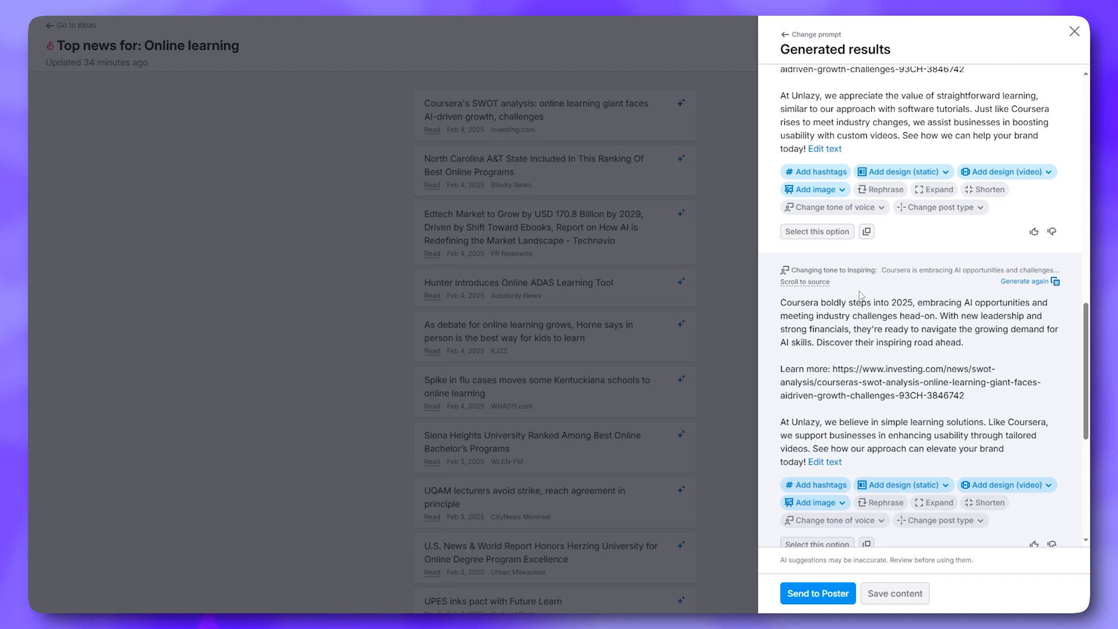
pyautogui.scroll(1, 859, 290)
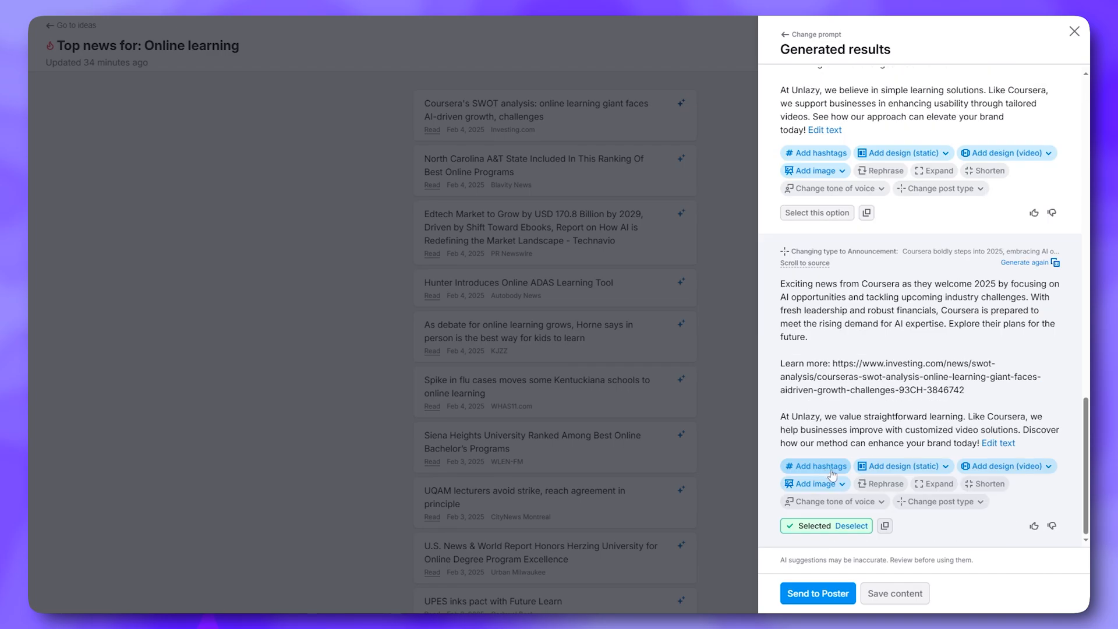
pyautogui.click(825, 469)
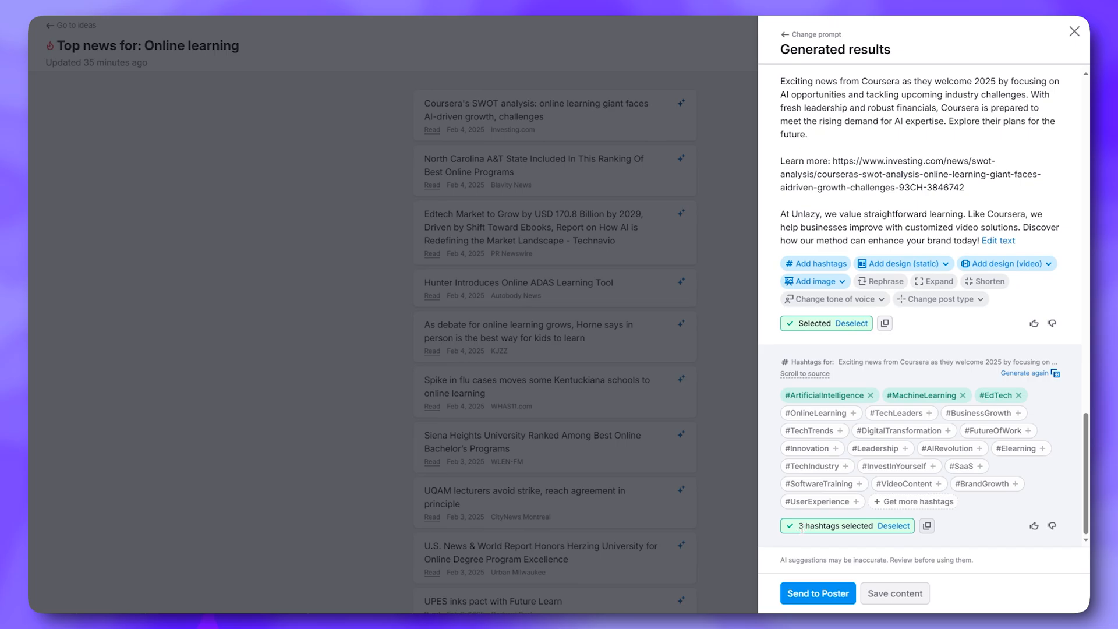
# Select #OnlineLearning as a fourth hashtag and preview the static design sizes
pyautogui.click(823, 415)
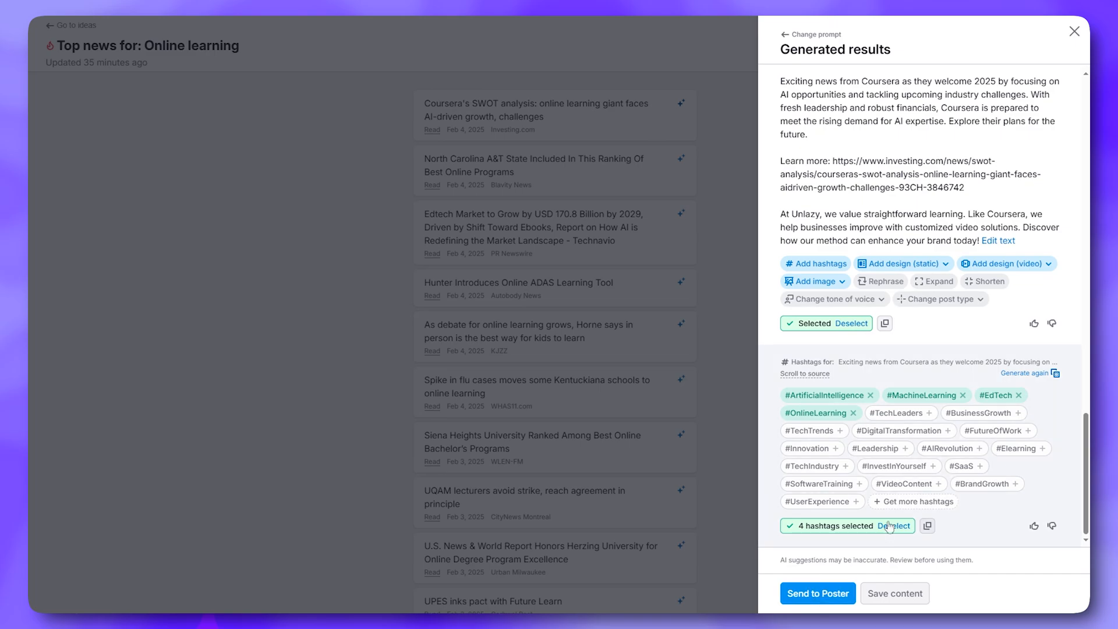
pyautogui.click(900, 265)
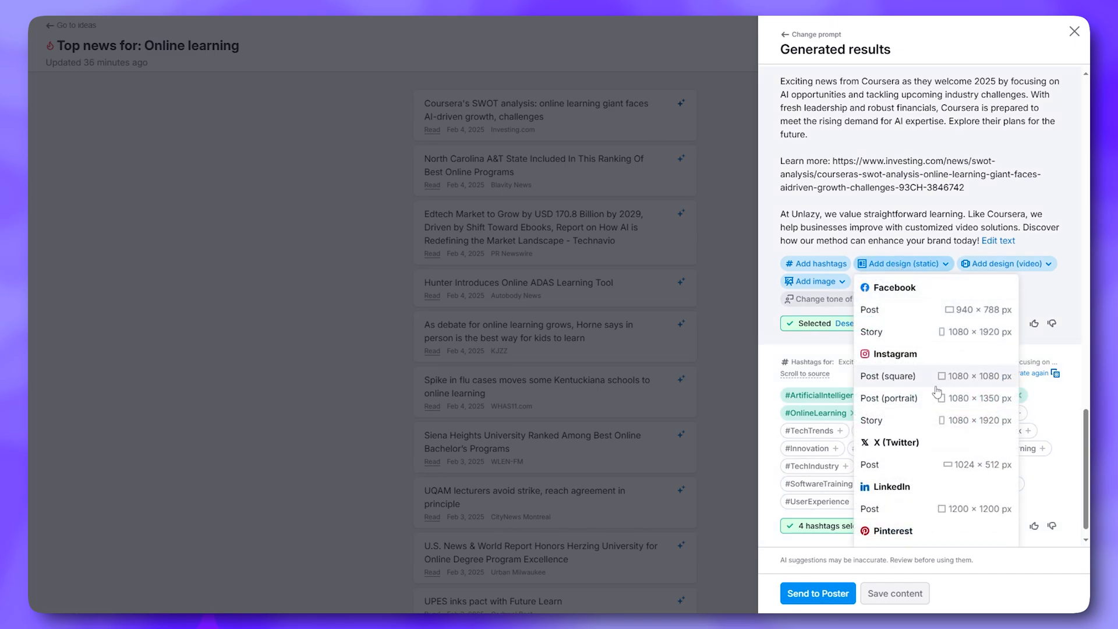
pyautogui.scroll(-1, 909, 516)
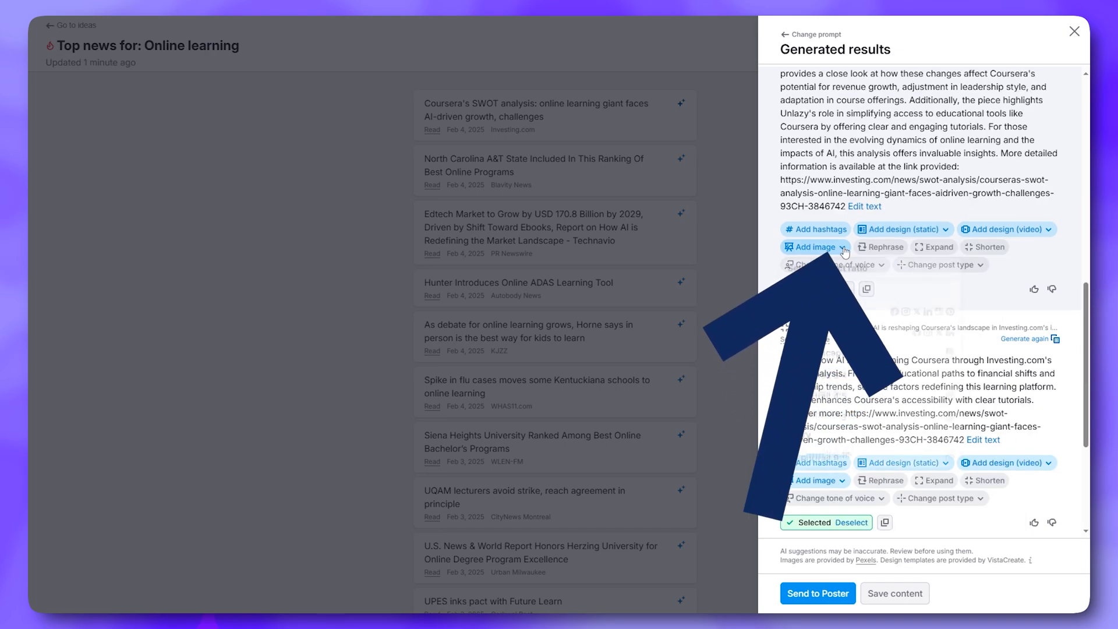
# Generate four AI images for the post in square 1:1 format
pyautogui.click(842, 247)
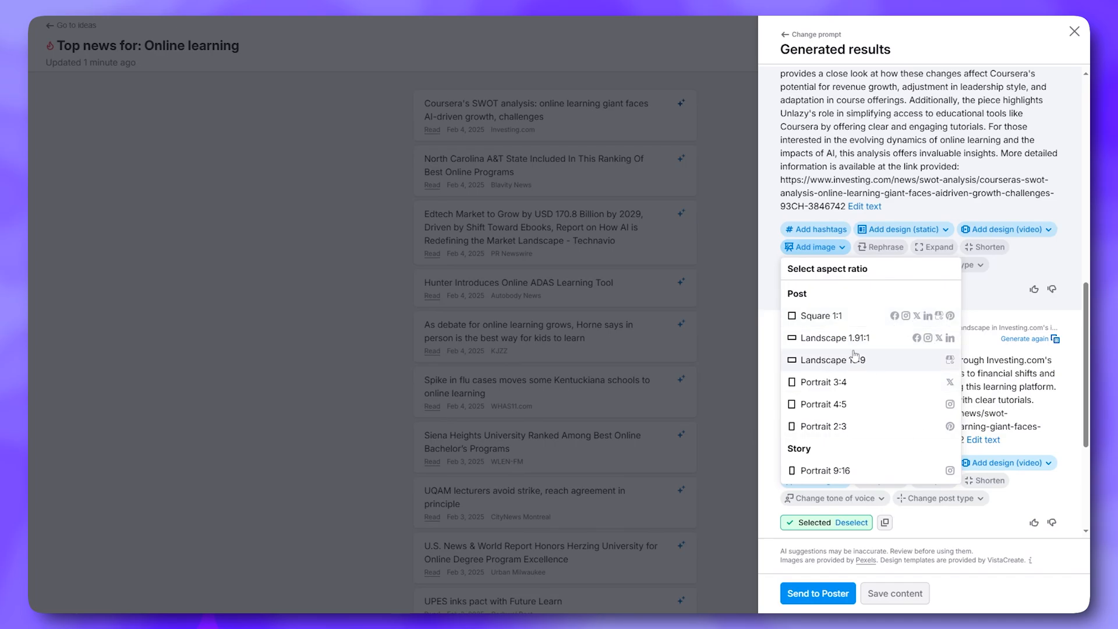
pyautogui.click(841, 321)
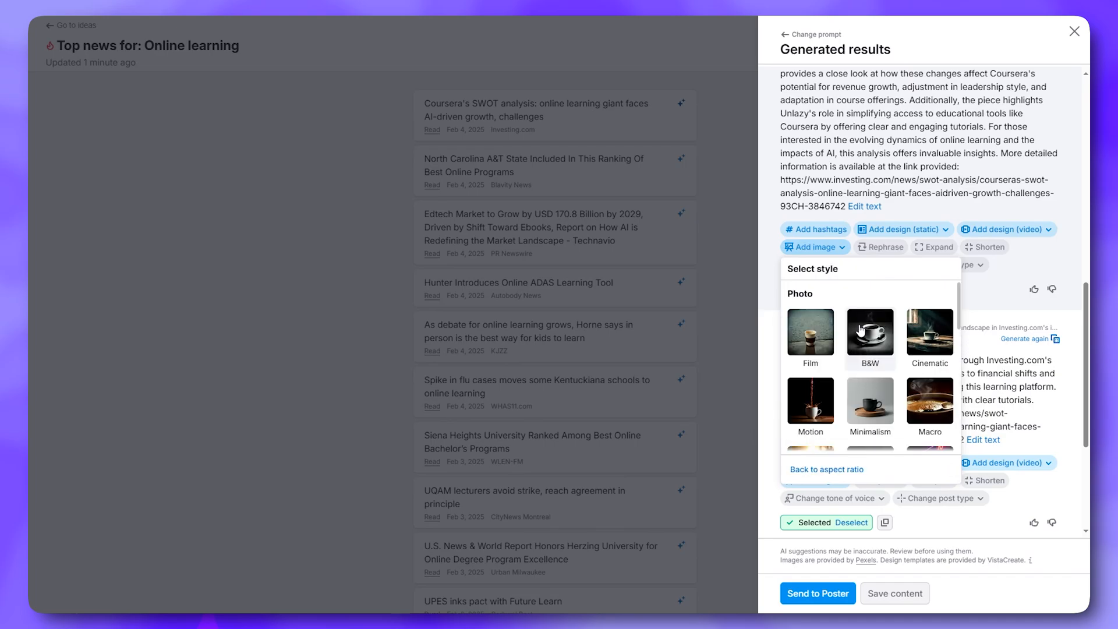
pyautogui.scroll(-6, 869, 344)
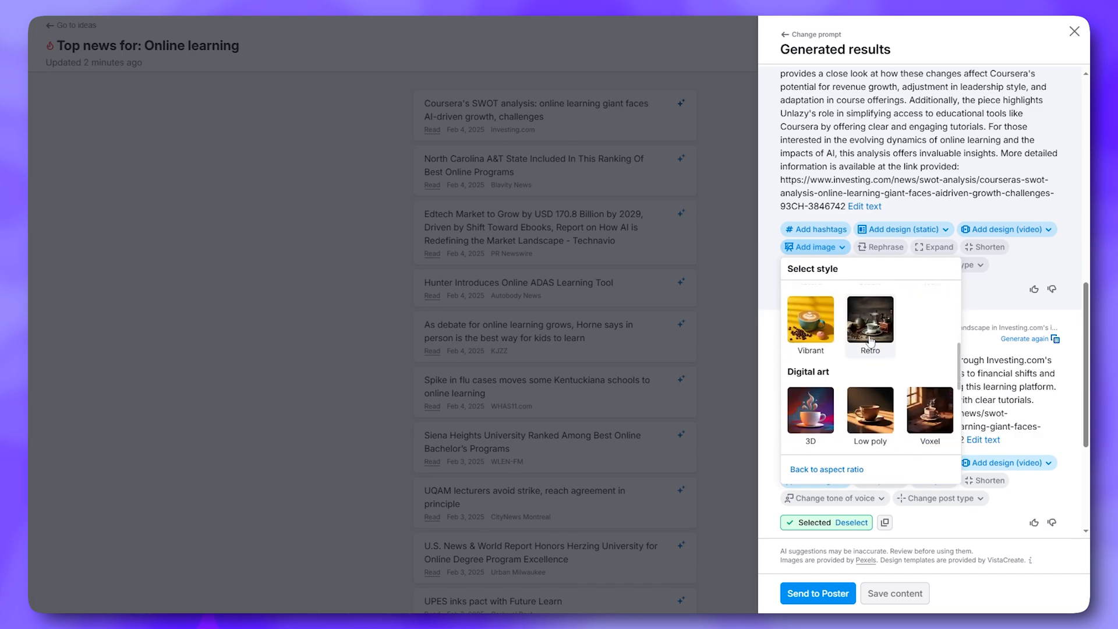
pyautogui.scroll(-3, 880, 379)
pyautogui.scroll(1, 882, 373)
pyautogui.click(922, 447)
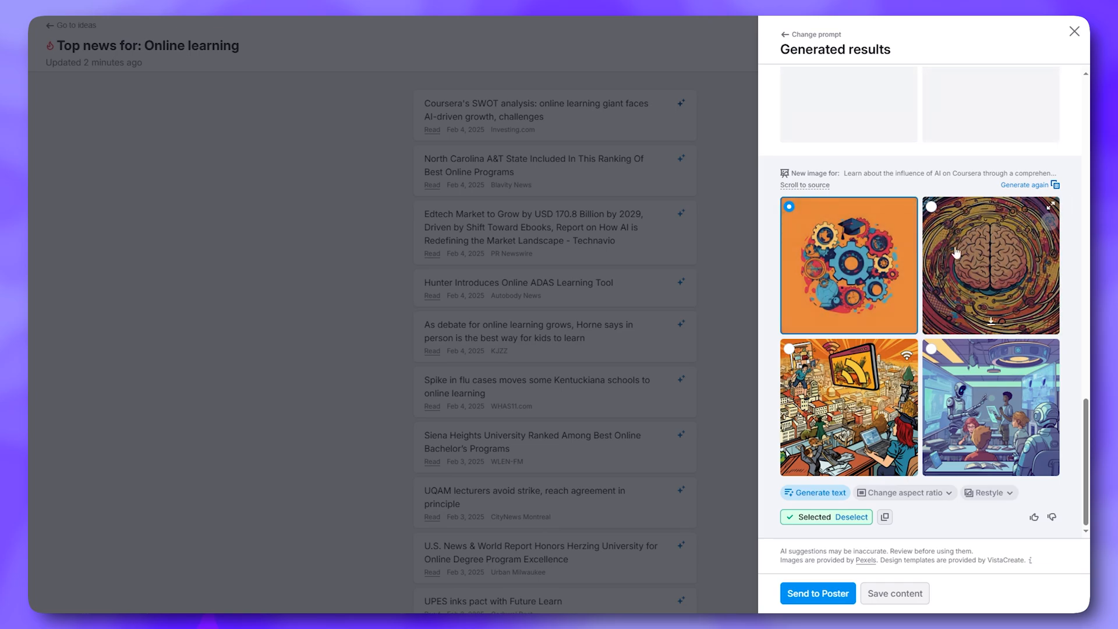
# Select the brain and robot classroom illustrations, checking the classroom image at full size
pyautogui.click(932, 207)
pyautogui.click(932, 349)
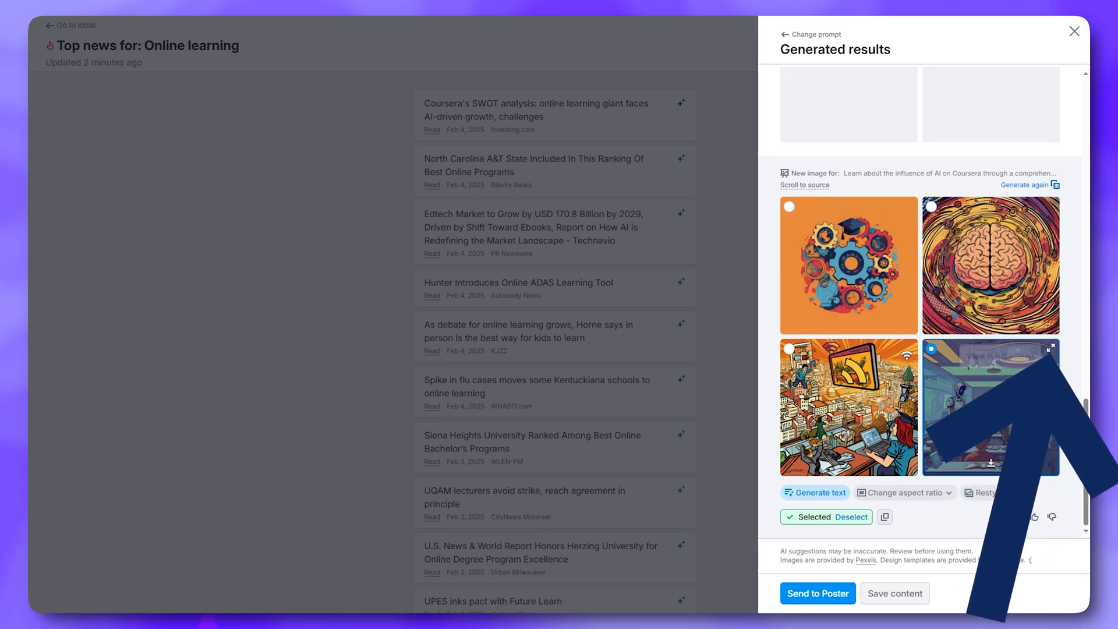
pyautogui.click(1052, 350)
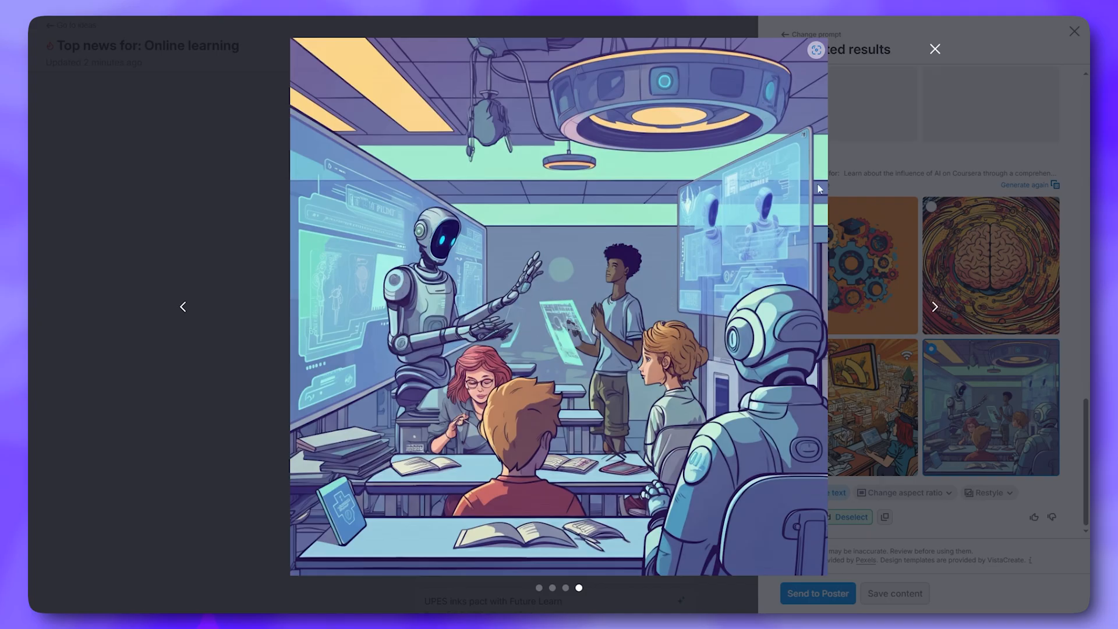
pyautogui.click(935, 49)
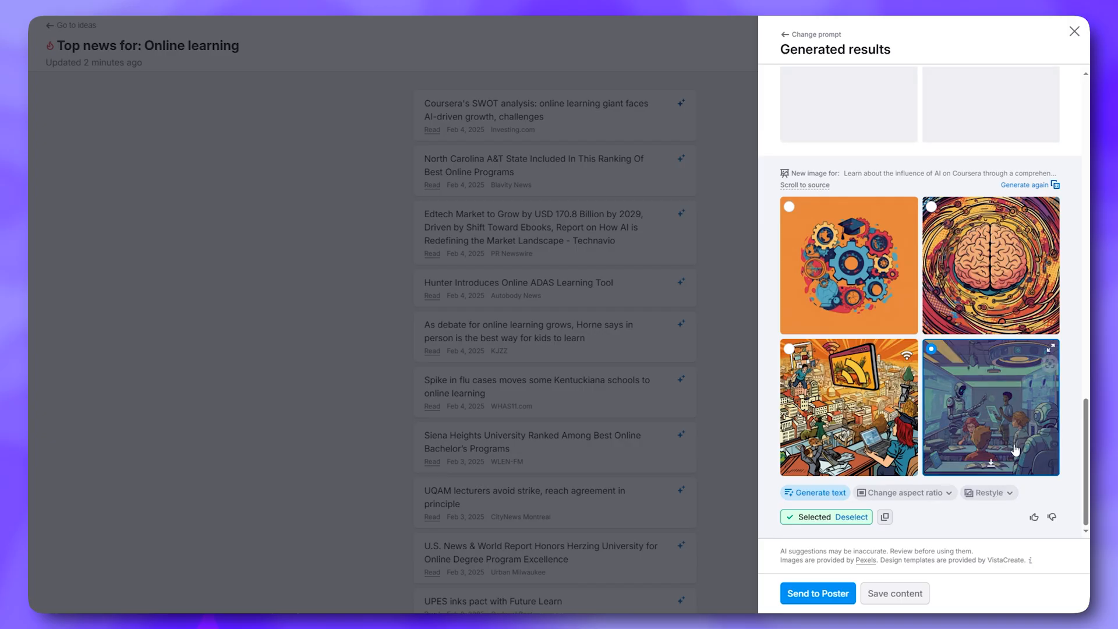
# Regenerate a fresh set of four images and review the generated results
pyautogui.click(993, 492)
pyautogui.scroll(-2, 943, 420)
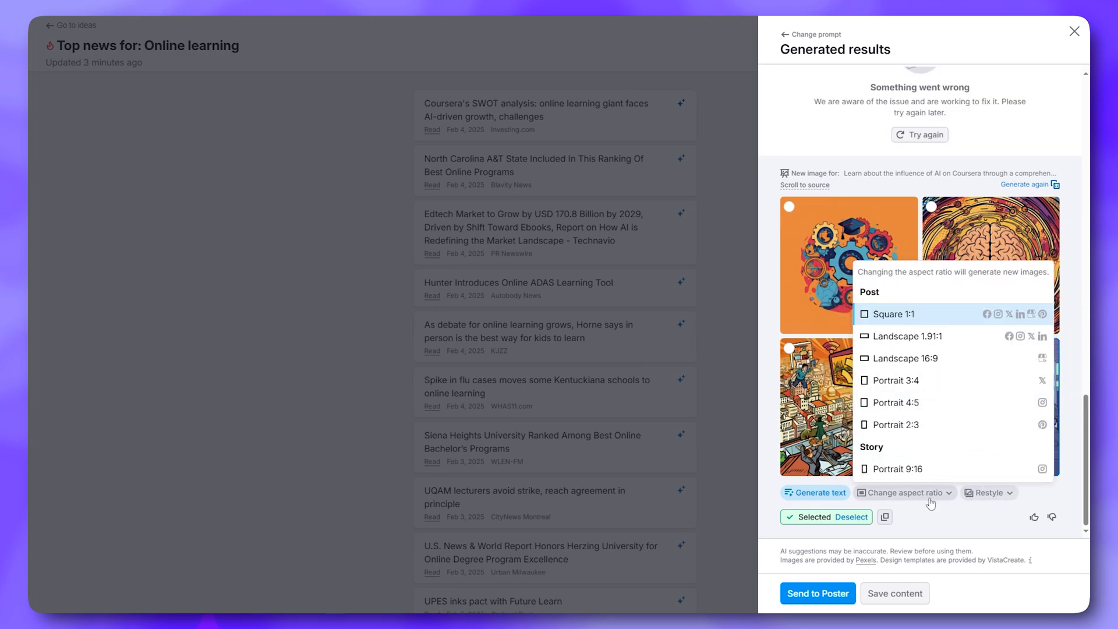
pyautogui.scroll(-1, 931, 505)
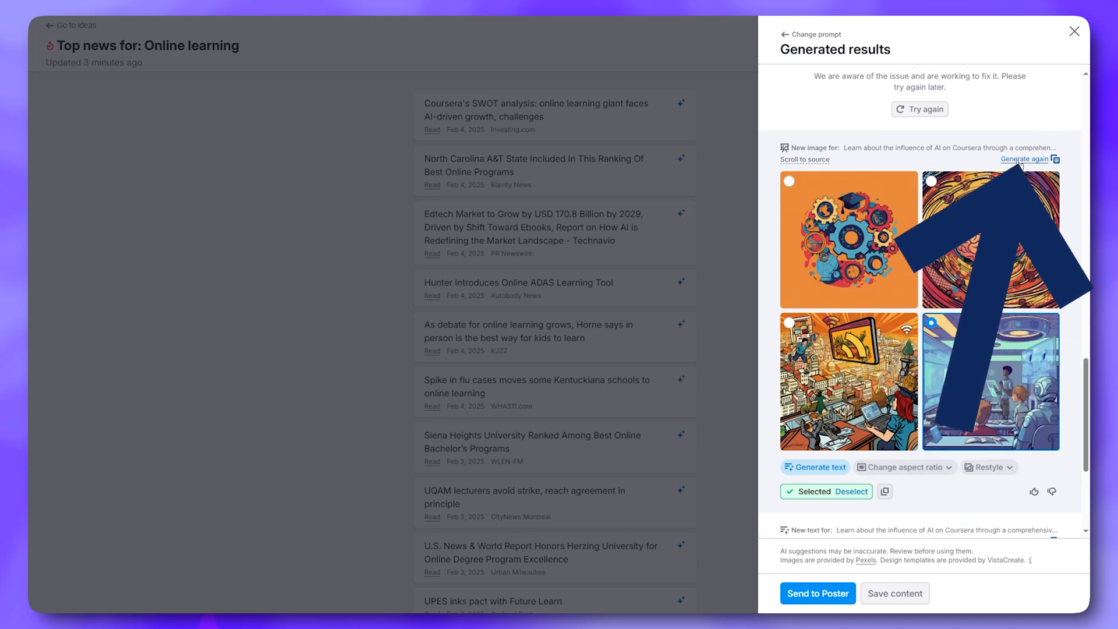
pyautogui.click(1021, 160)
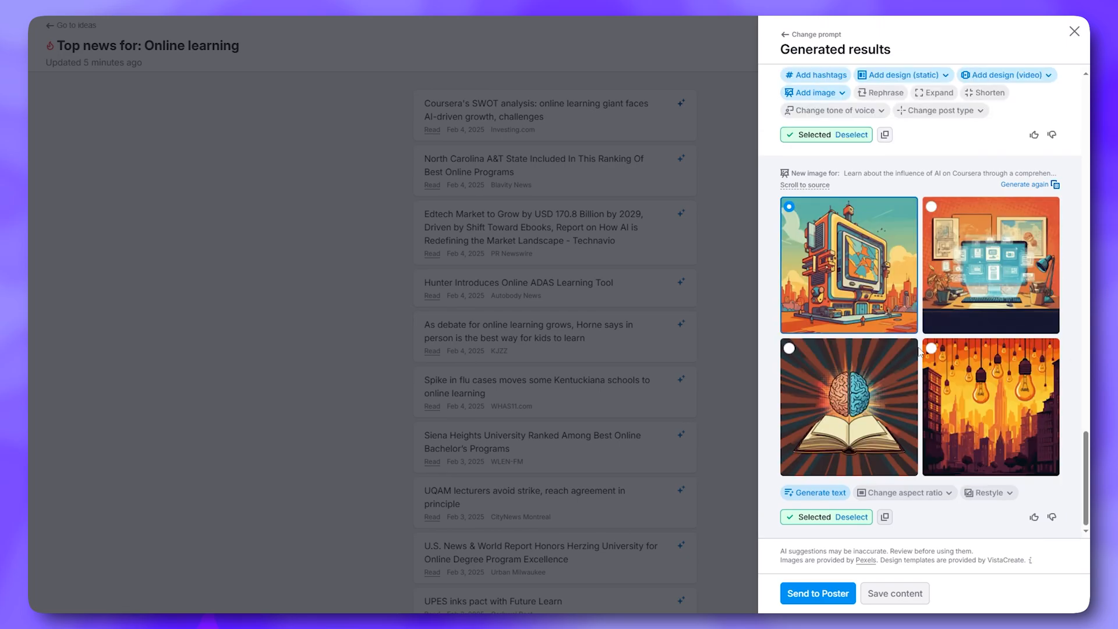
pyautogui.scroll(5, 916, 320)
pyautogui.scroll(-5, 917, 319)
pyautogui.scroll(10, 897, 114)
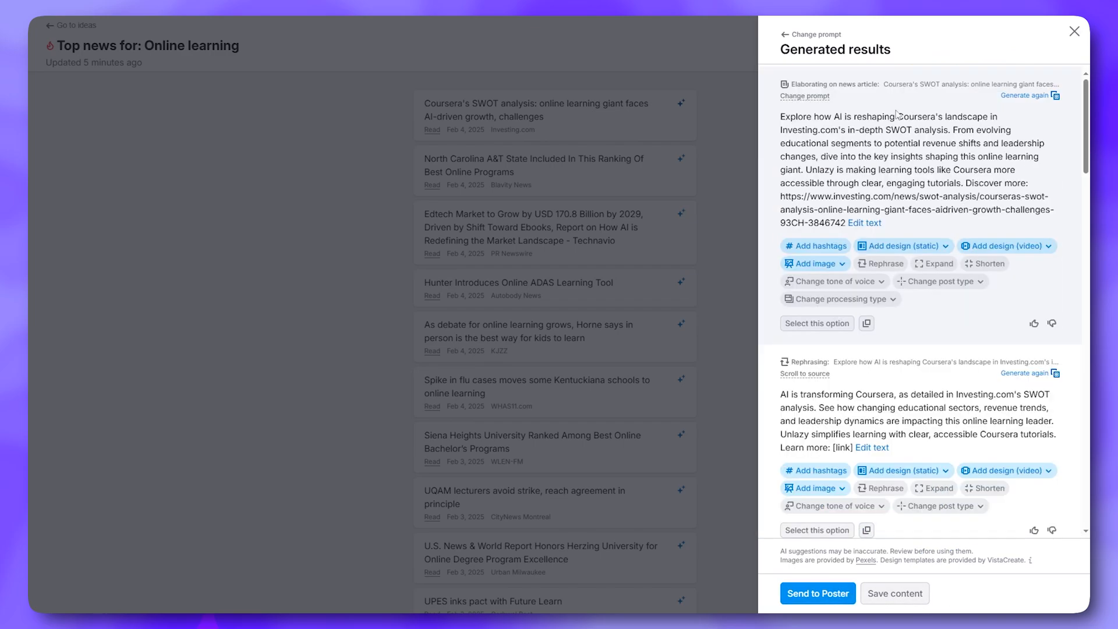
pyautogui.scroll(-10, 891, 124)
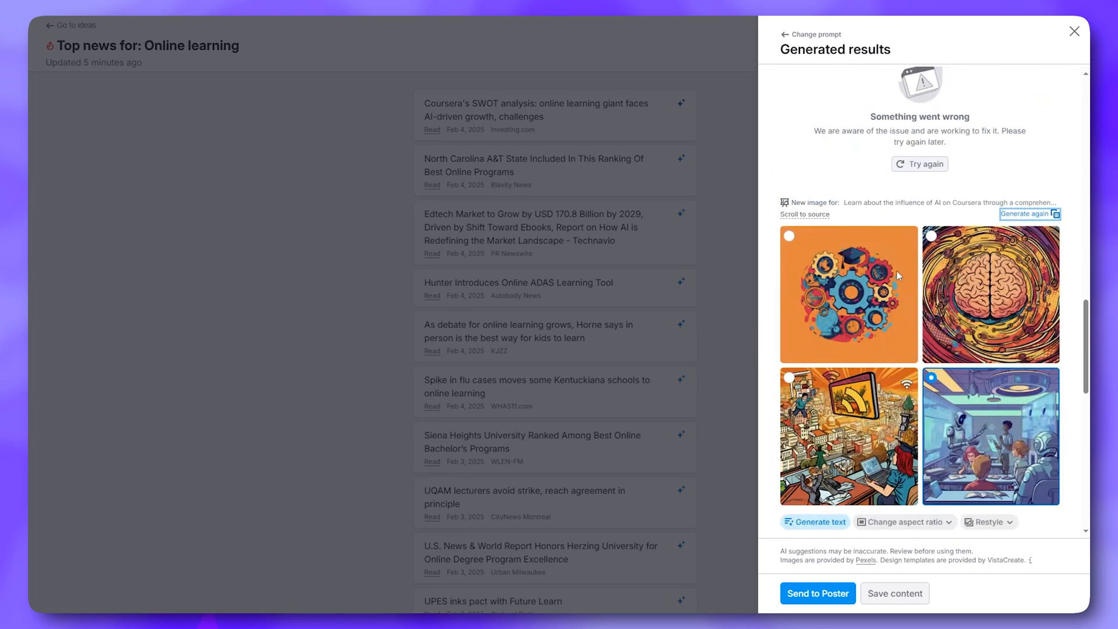
pyautogui.scroll(-8, 888, 154)
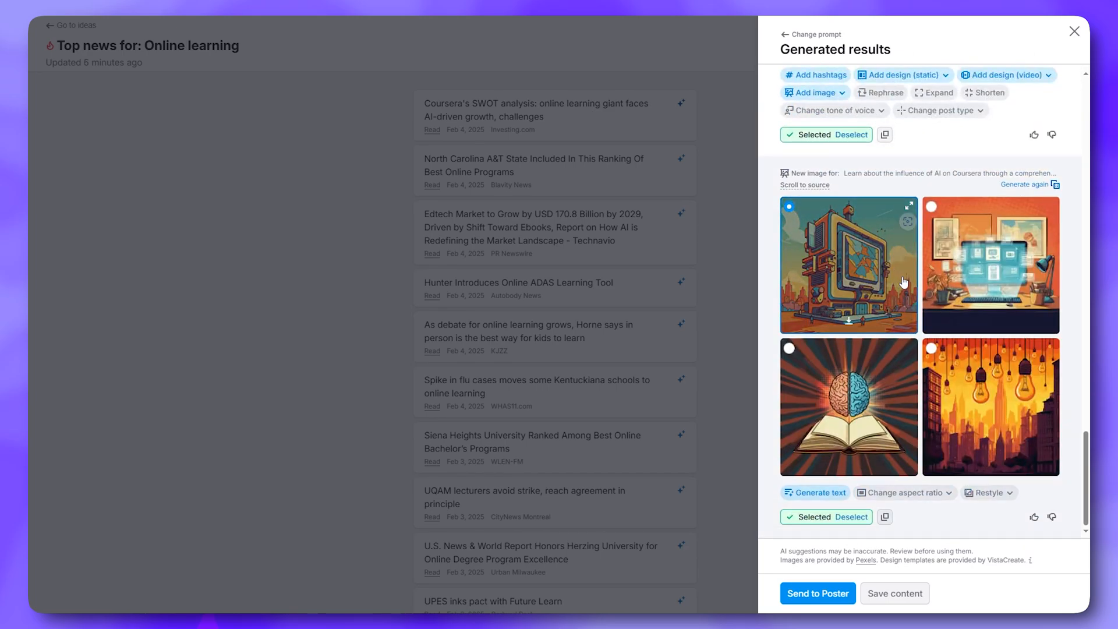
pyautogui.scroll(4, 902, 282)
pyautogui.scroll(-5, 906, 336)
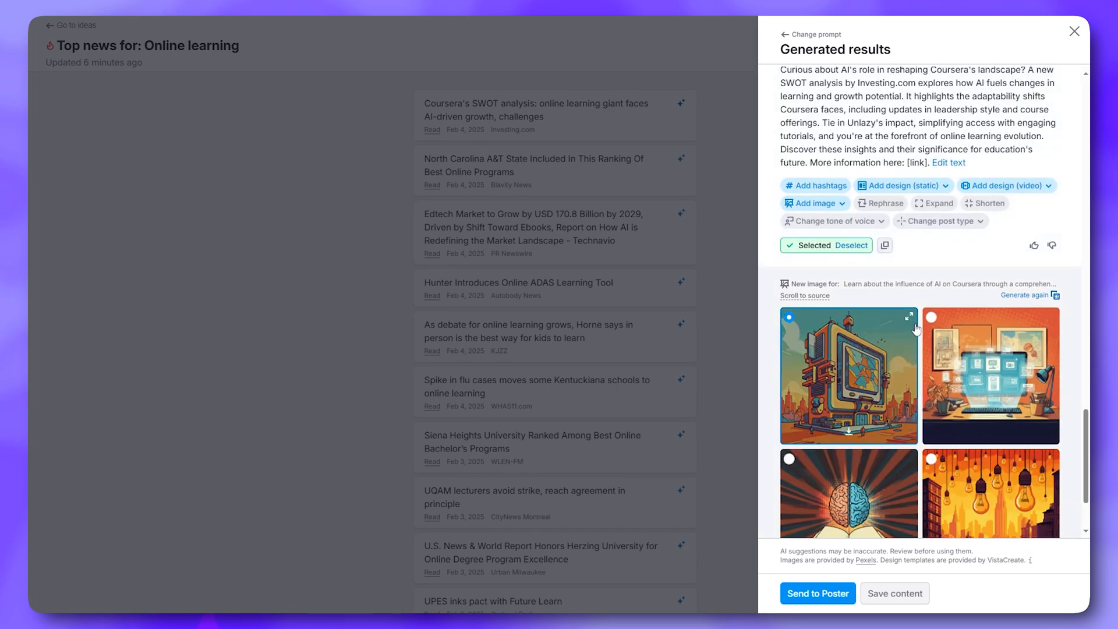
pyautogui.scroll(5, 818, 366)
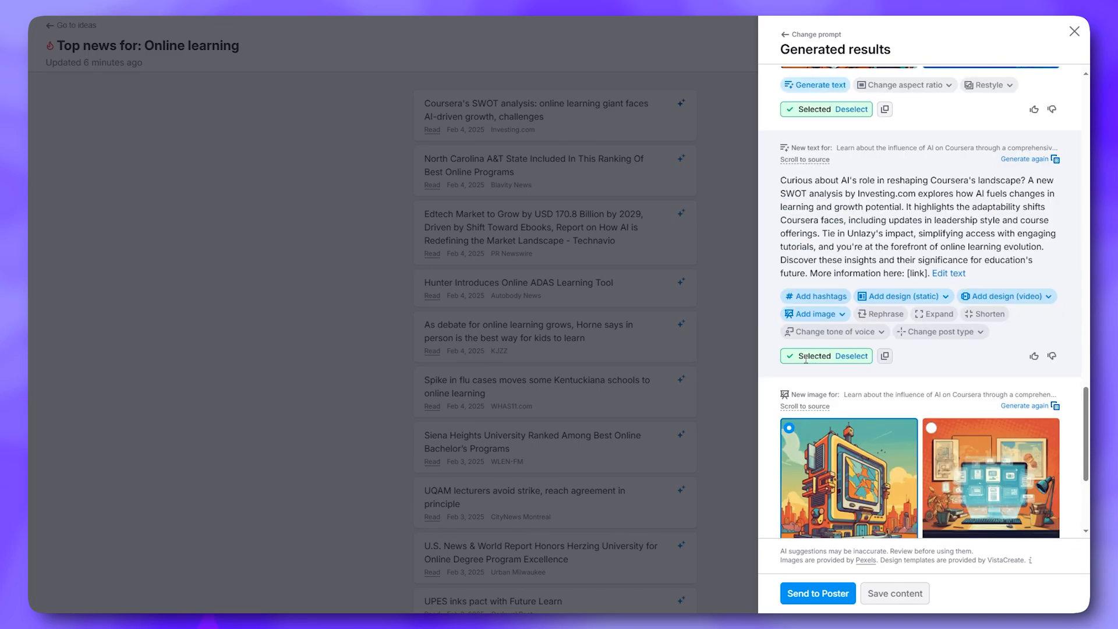
pyautogui.scroll(1, 845, 313)
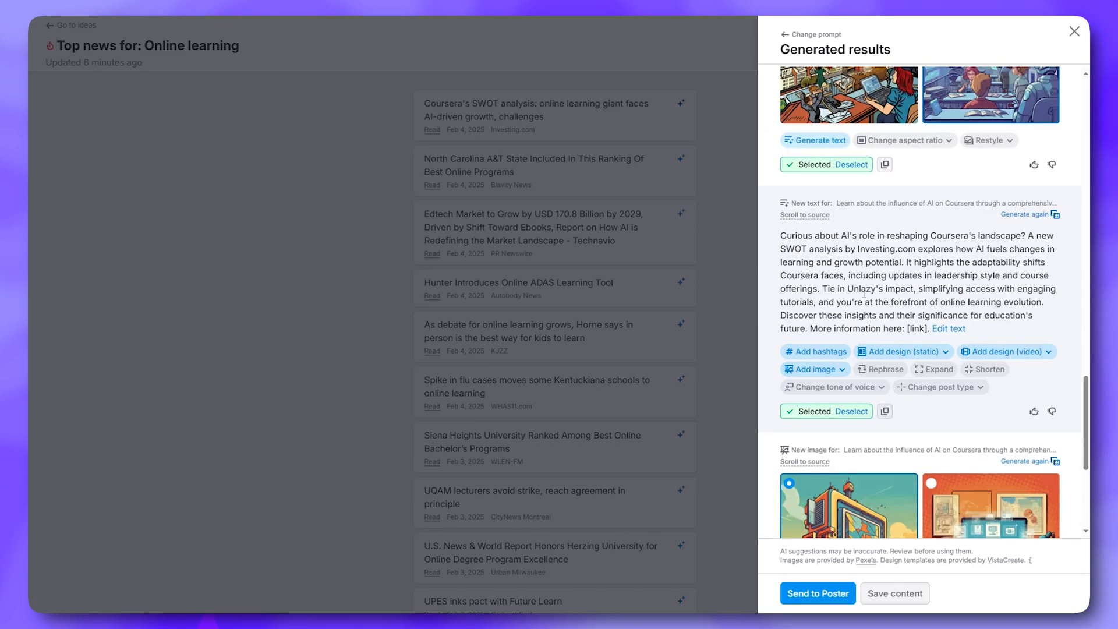
pyautogui.scroll(-3, 833, 286)
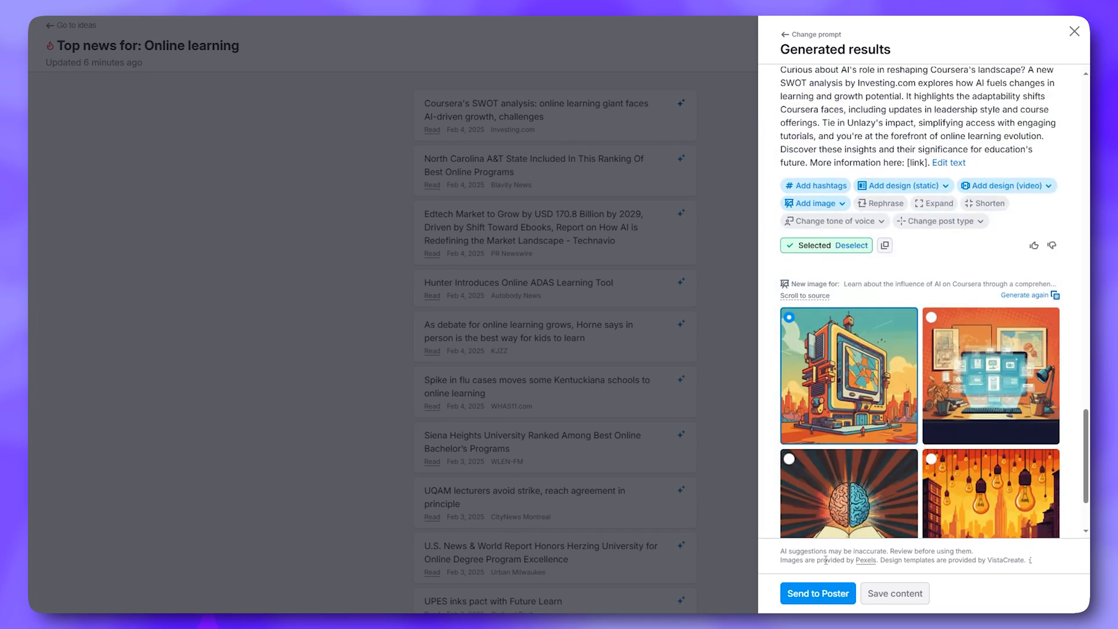
pyautogui.scroll(-2, 845, 361)
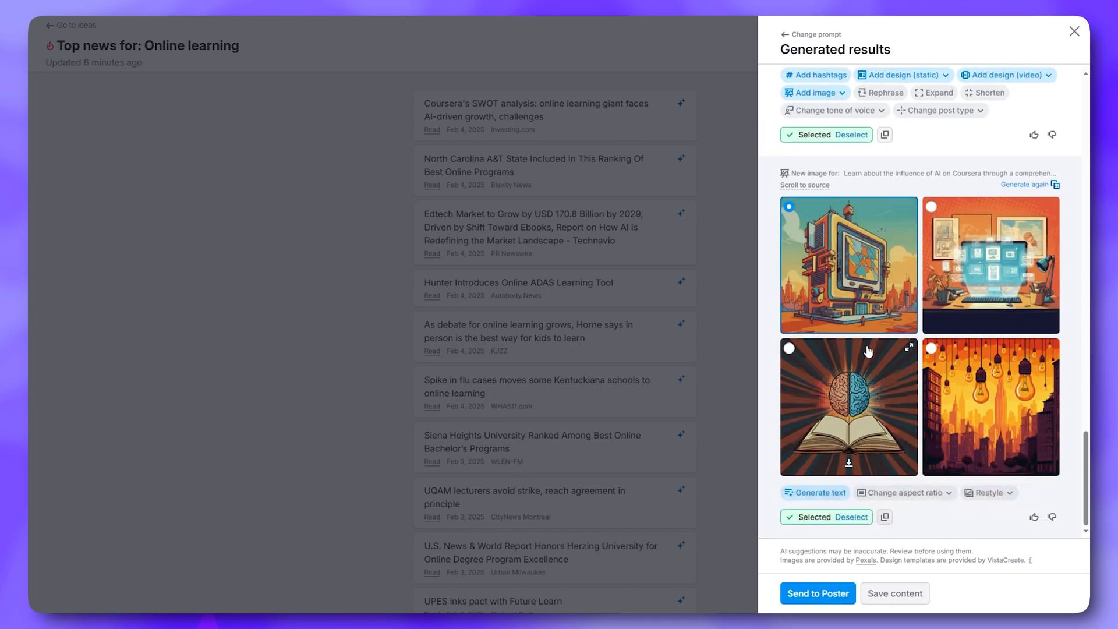
pyautogui.scroll(-10, 869, 349)
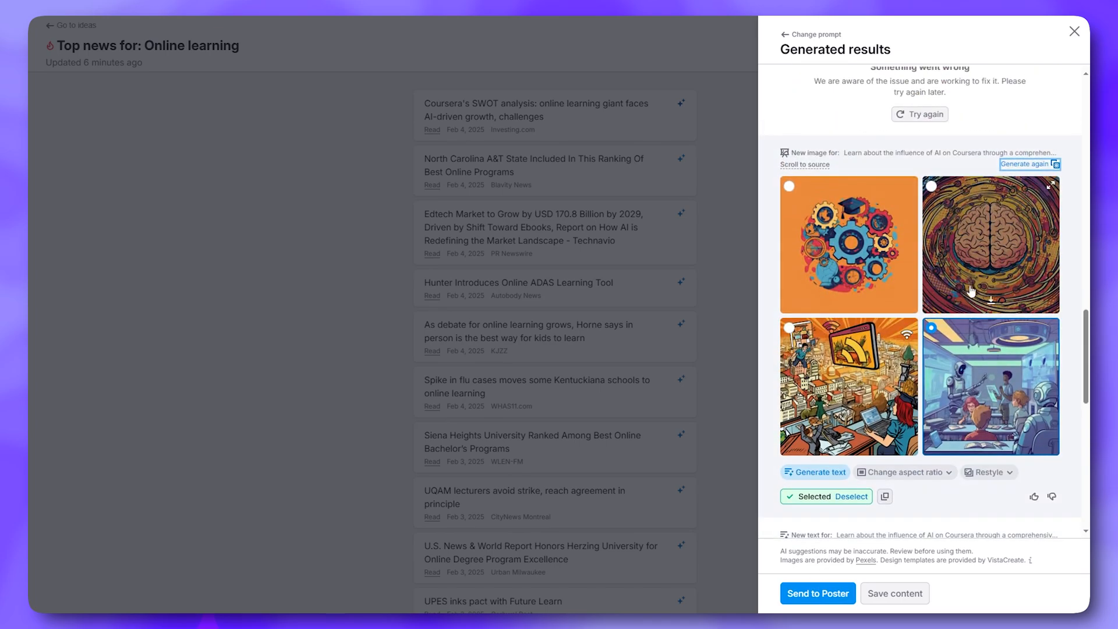
pyautogui.scroll(9, 963, 408)
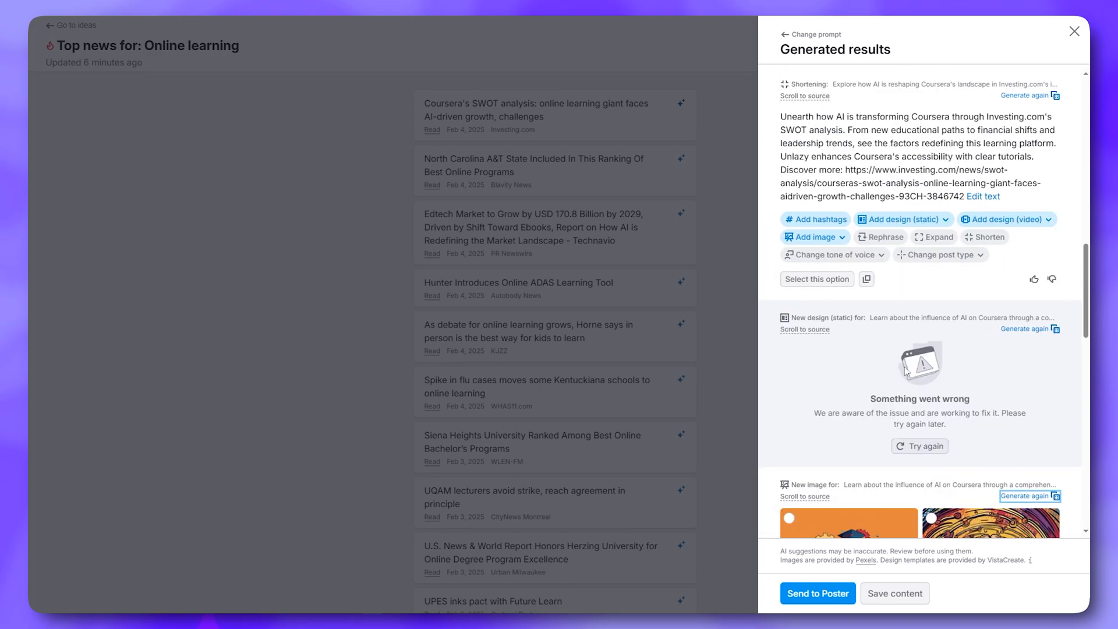
pyautogui.scroll(6, 793, 368)
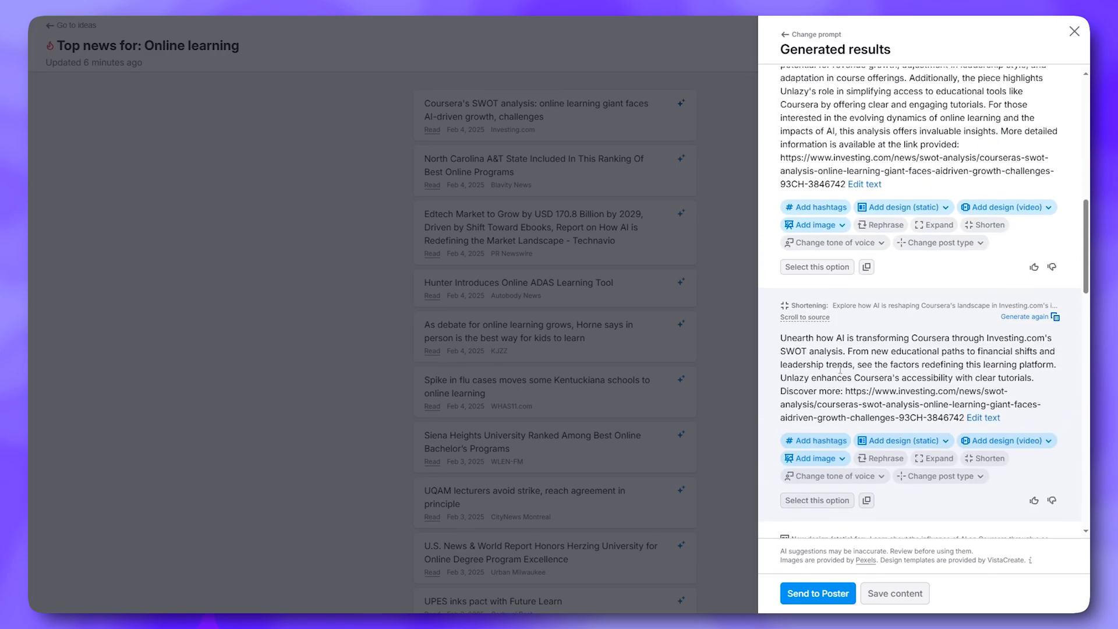
pyautogui.scroll(3, 863, 359)
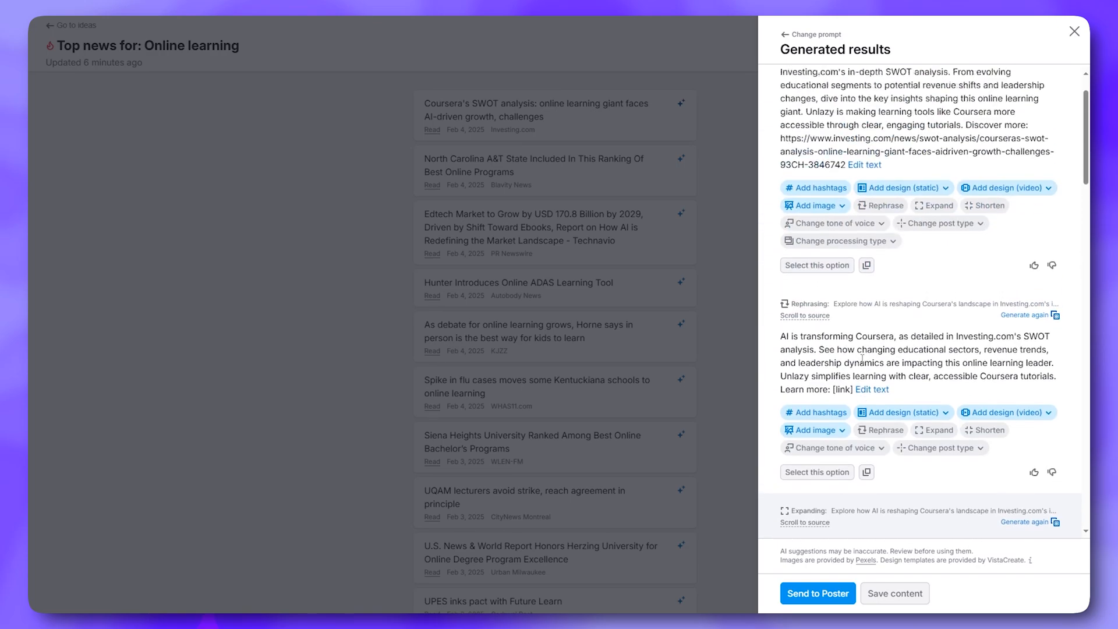
# Choose the rephrased text version for the post and review the results
pyautogui.click(832, 366)
pyautogui.scroll(-1, 833, 349)
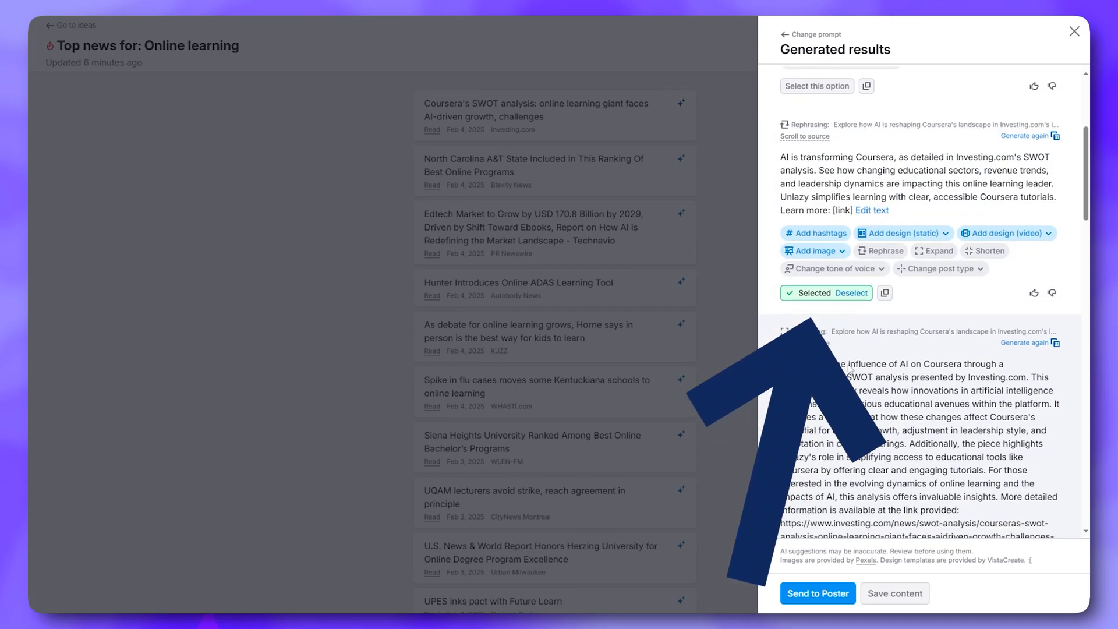
pyautogui.scroll(-2, 845, 350)
pyautogui.scroll(-7, 844, 343)
pyautogui.scroll(-15, 844, 339)
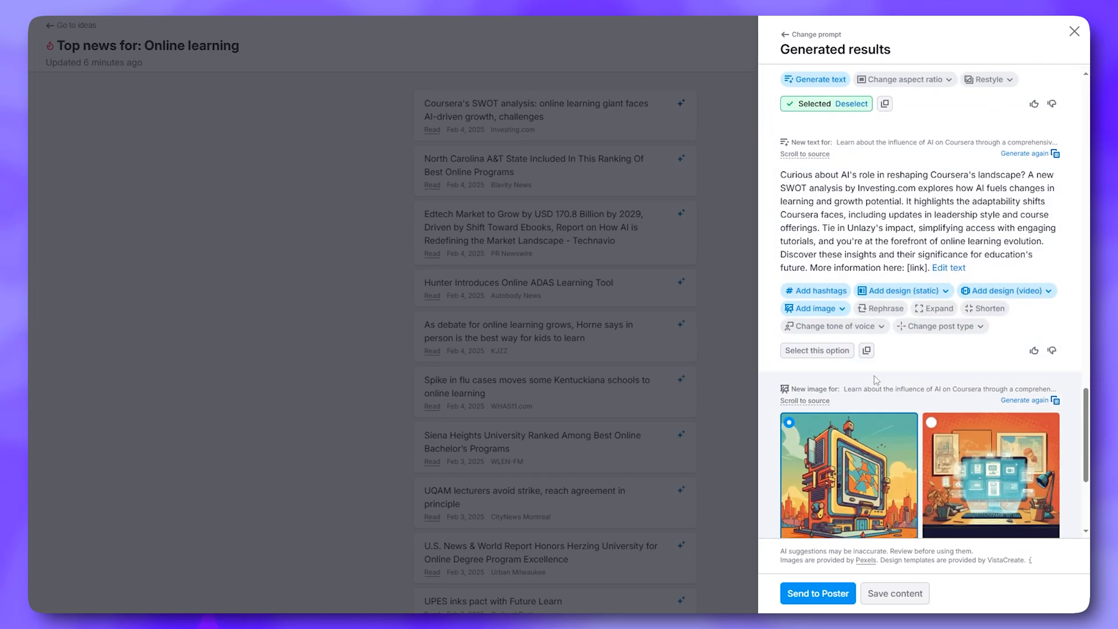
pyautogui.scroll(15, 875, 379)
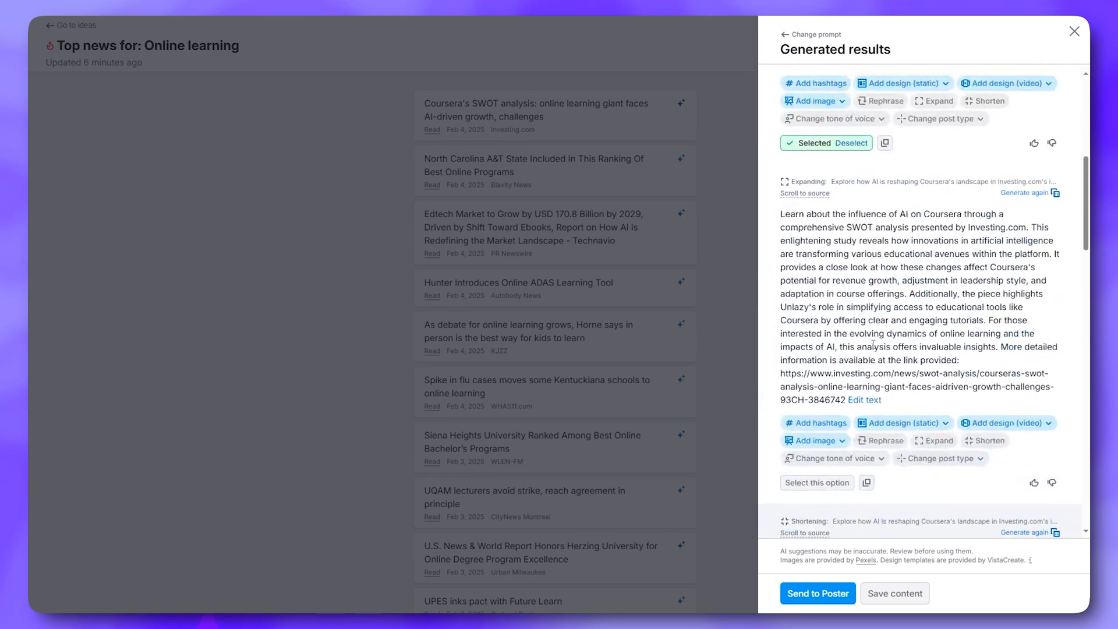
pyautogui.scroll(6, 874, 344)
pyautogui.scroll(-12, 863, 379)
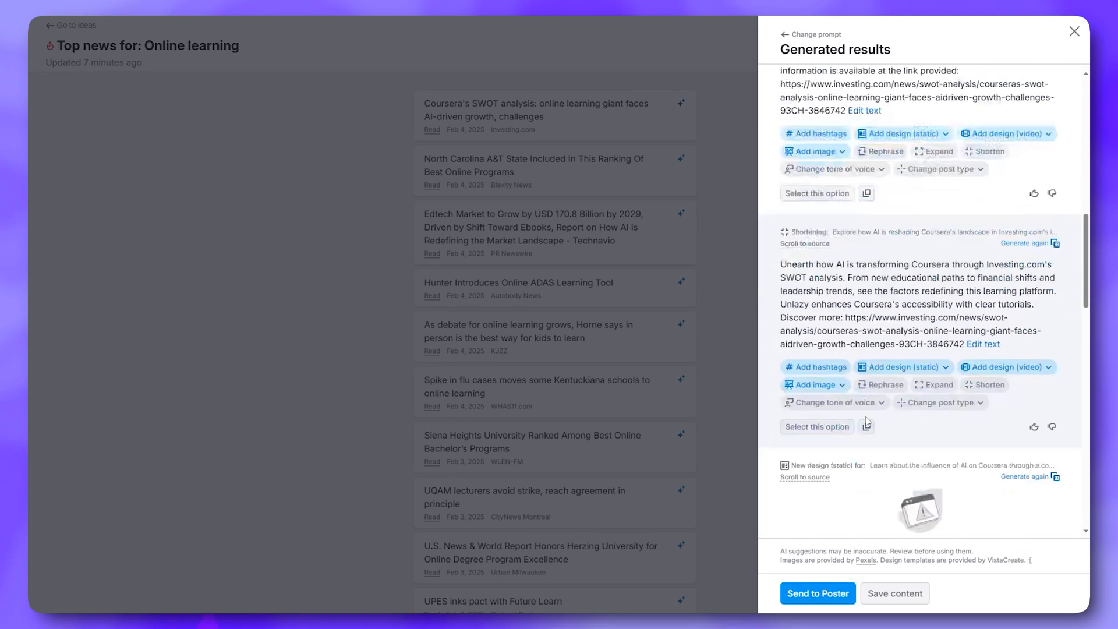
pyautogui.scroll(-6, 875, 392)
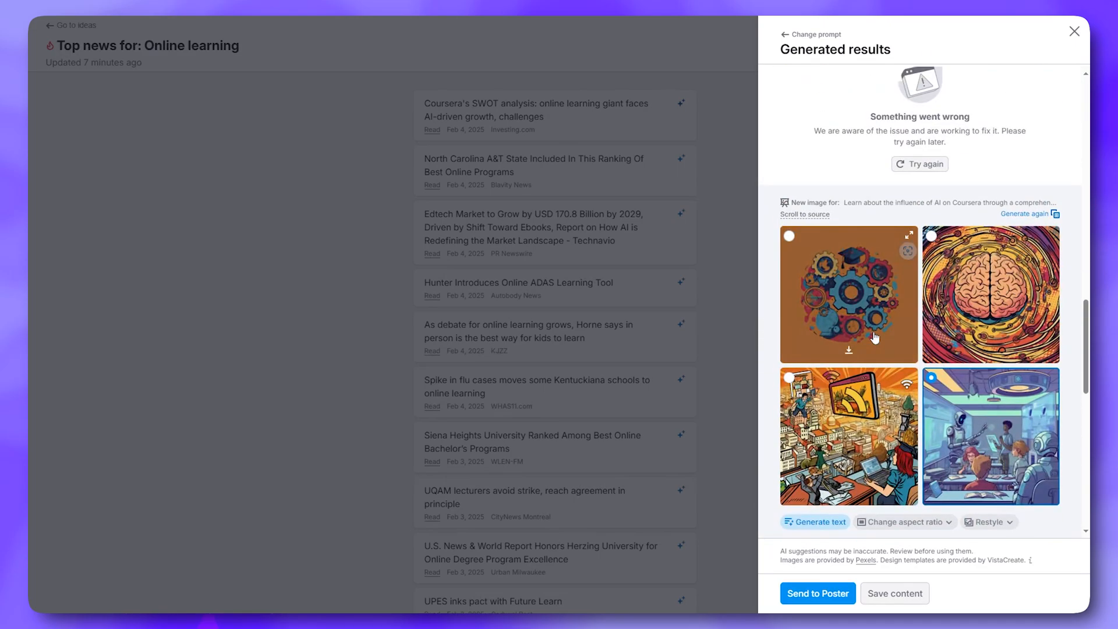
pyautogui.scroll(20, 868, 326)
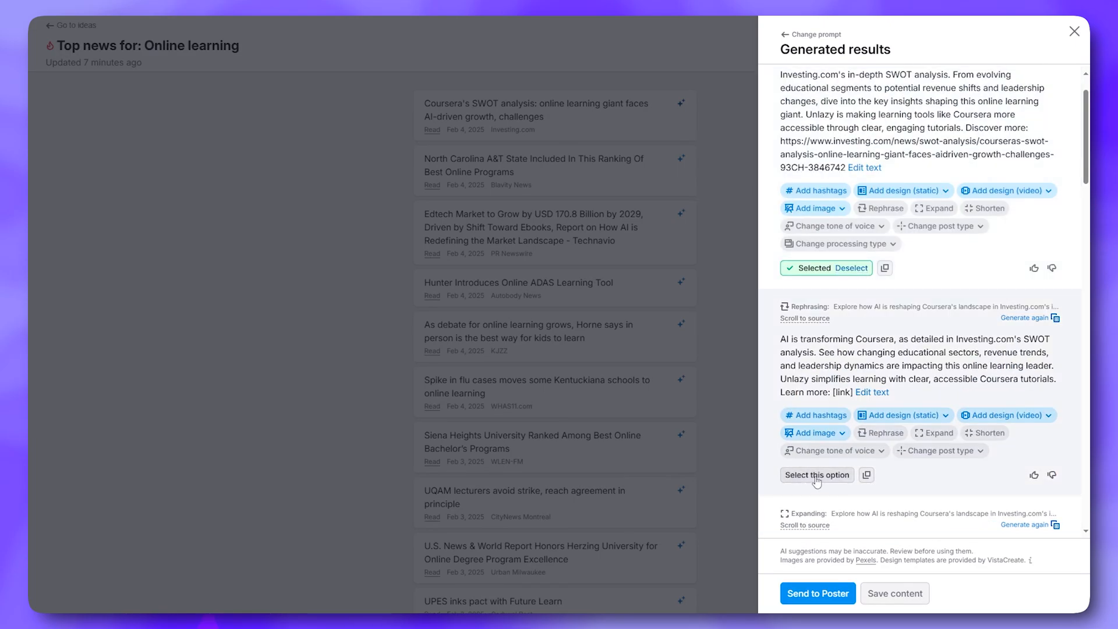
# Switch the chosen text back to the original elaborated version and check the selected images
pyautogui.click(817, 476)
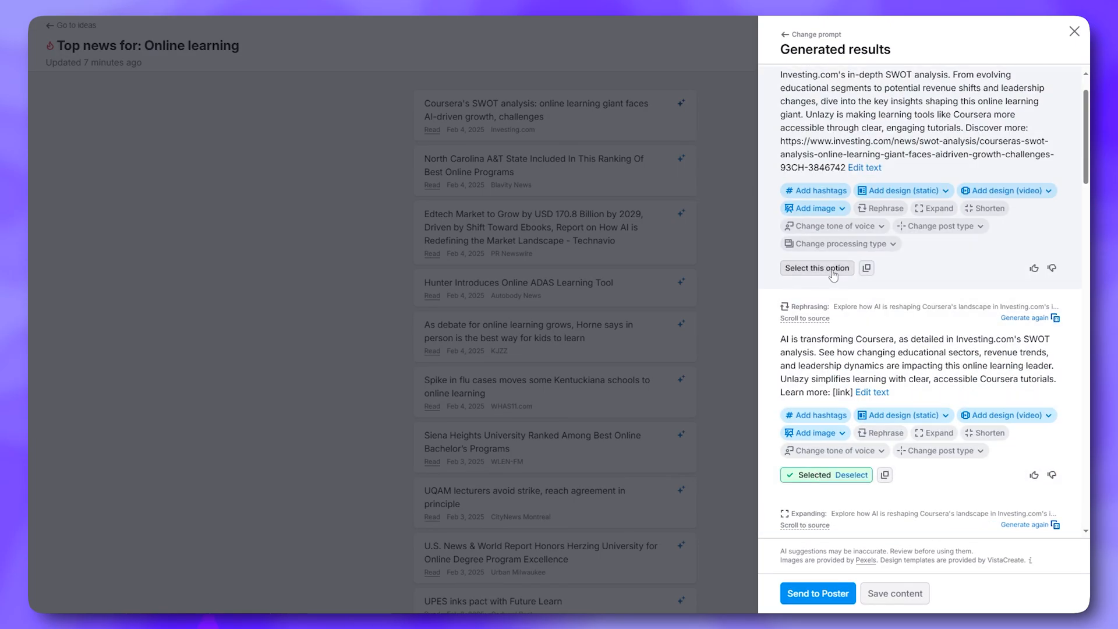
pyautogui.click(825, 274)
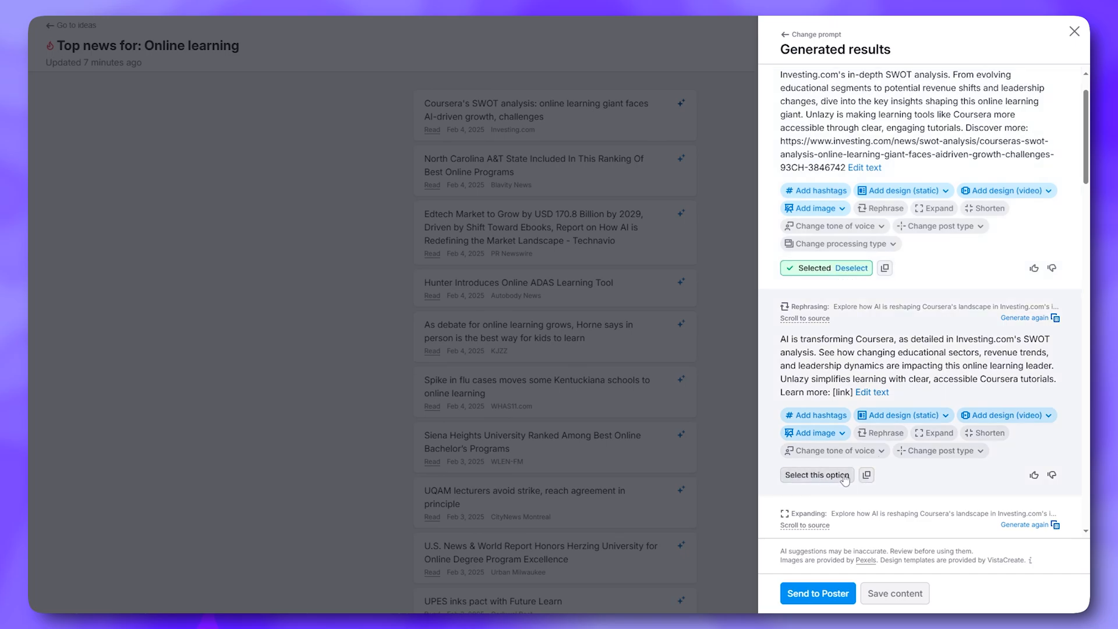
pyautogui.scroll(1, 904, 346)
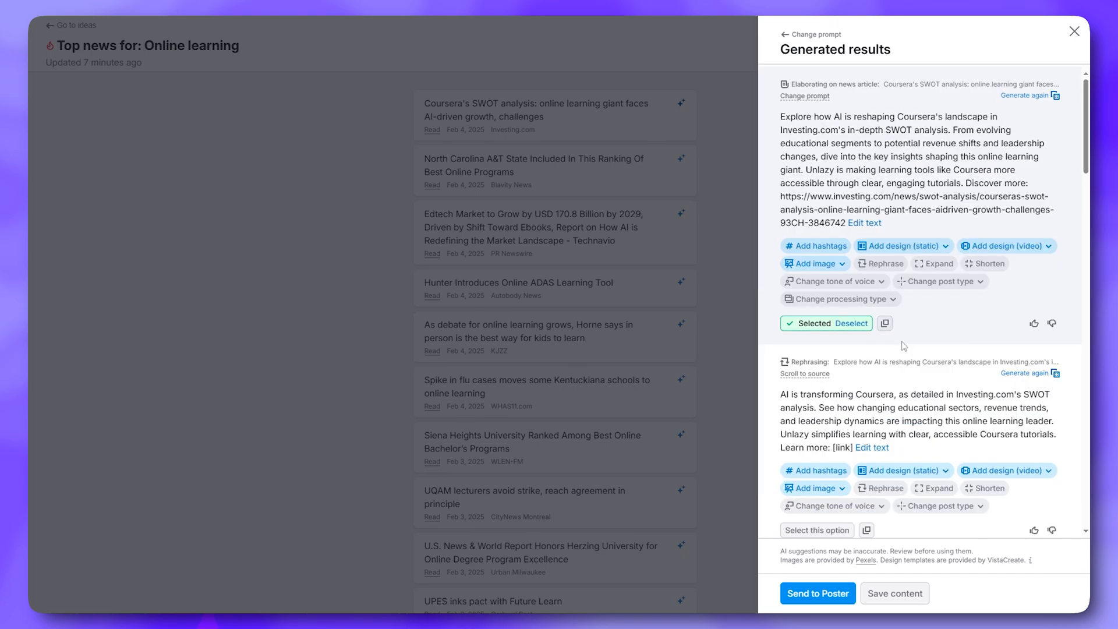
pyautogui.scroll(-15, 904, 346)
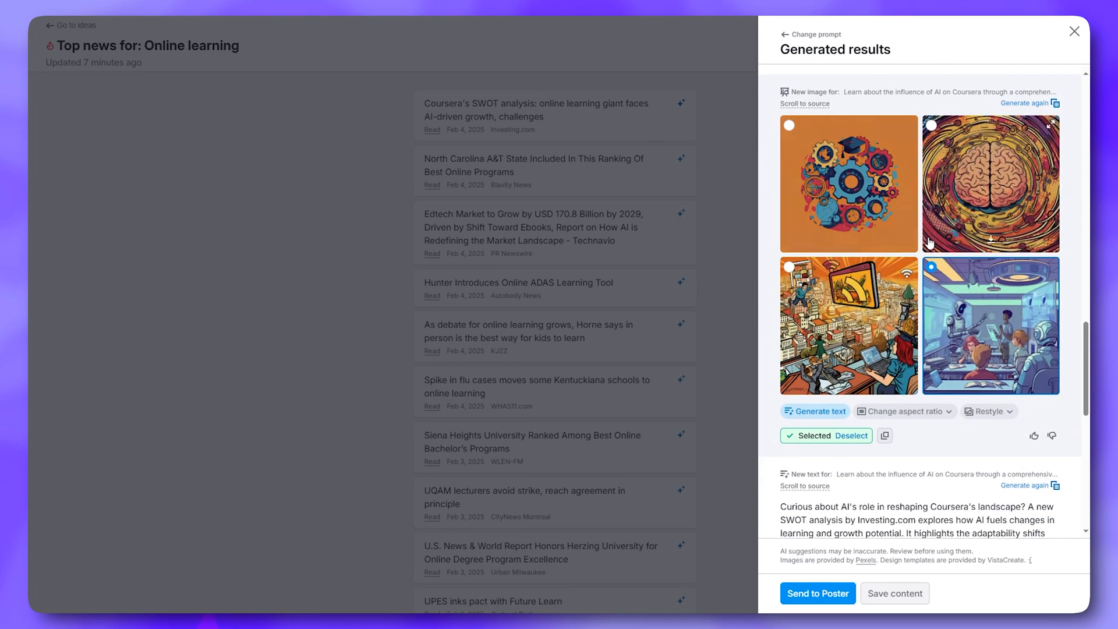
pyautogui.scroll(-8, 926, 262)
pyautogui.scroll(-2, 915, 291)
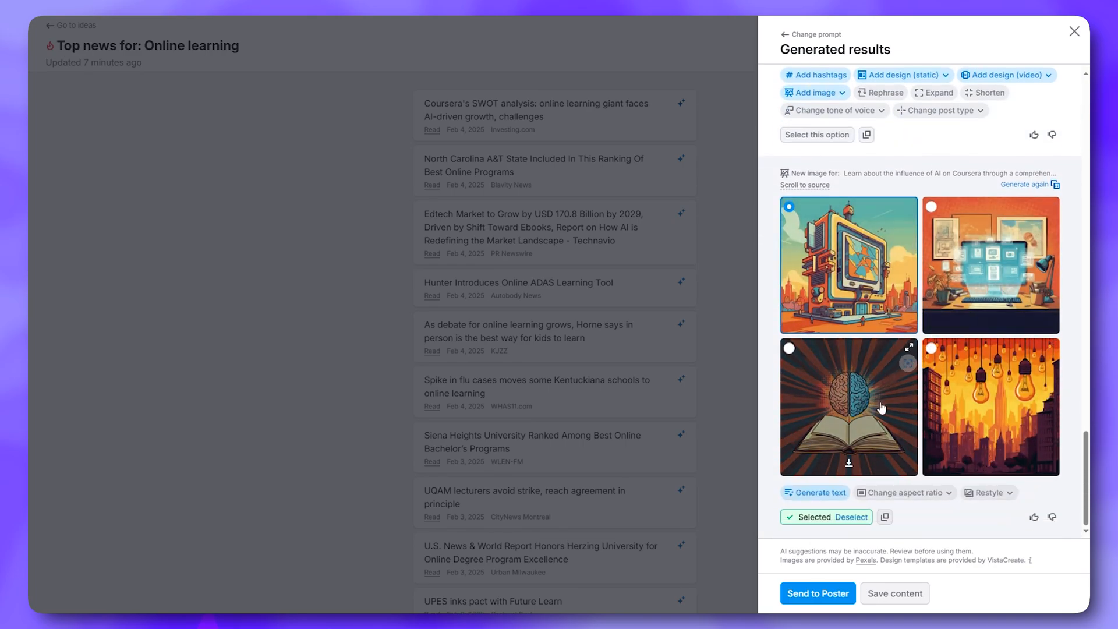
pyautogui.scroll(-12, 882, 408)
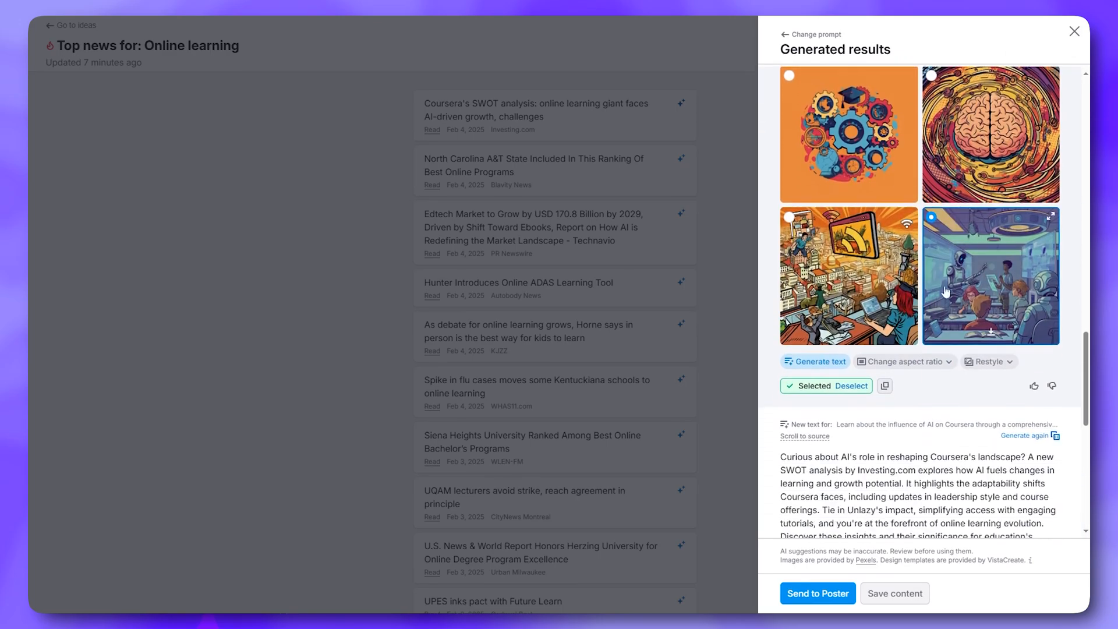
pyautogui.scroll(-10, 932, 280)
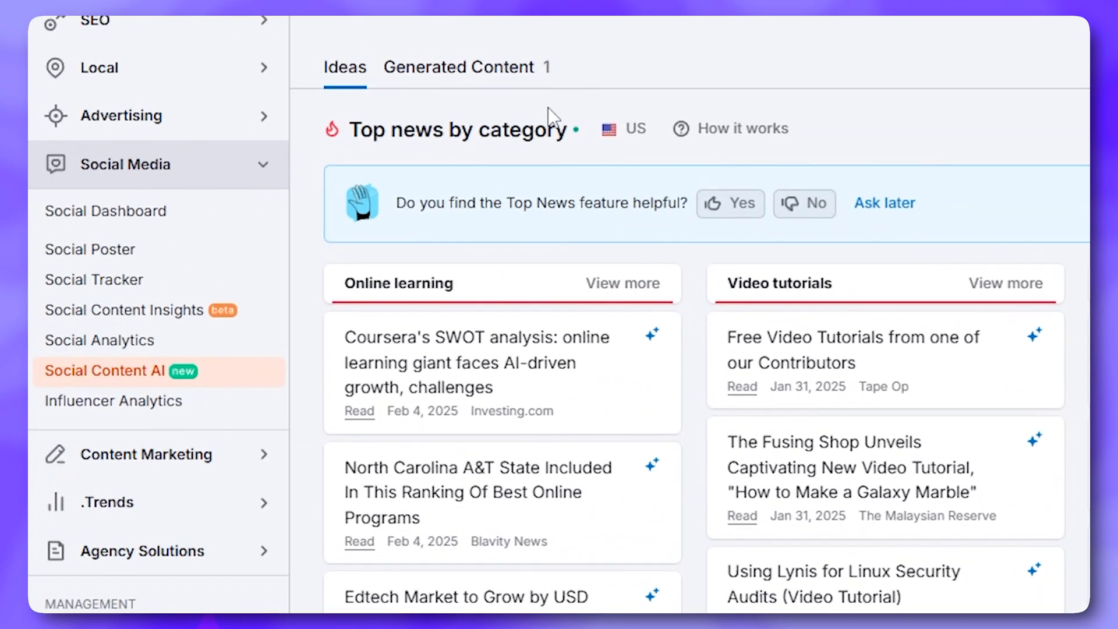
# Send the generated content to Social Poster, keeping one schedule of Feb 04, 2025, 16:25
pyautogui.click(516, 78)
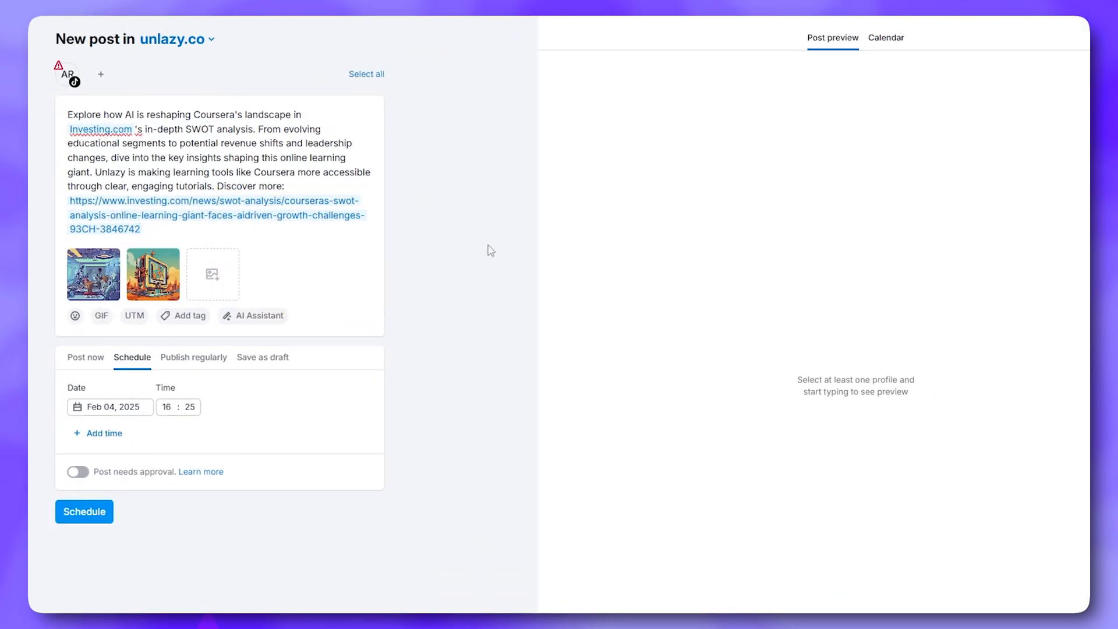
pyautogui.click(94, 363)
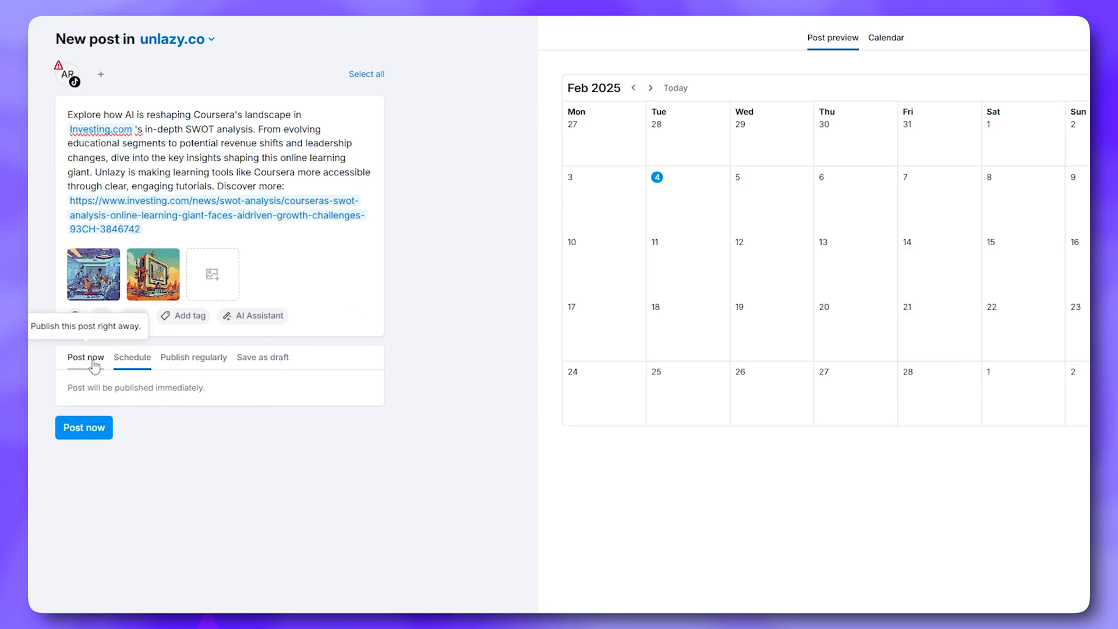
pyautogui.click(131, 360)
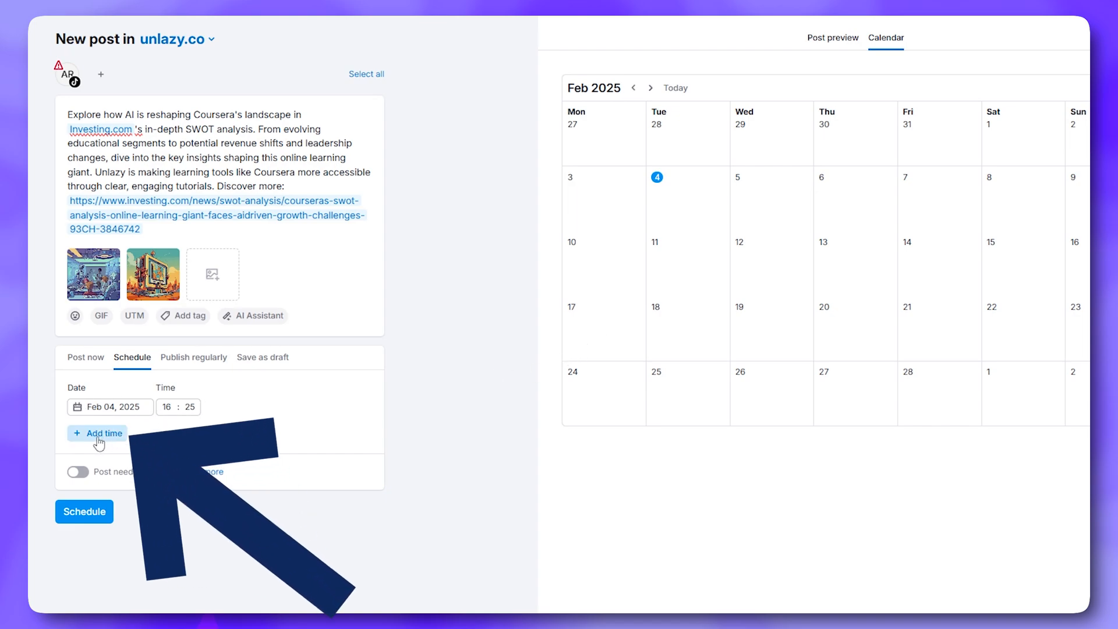
pyautogui.click(74, 435)
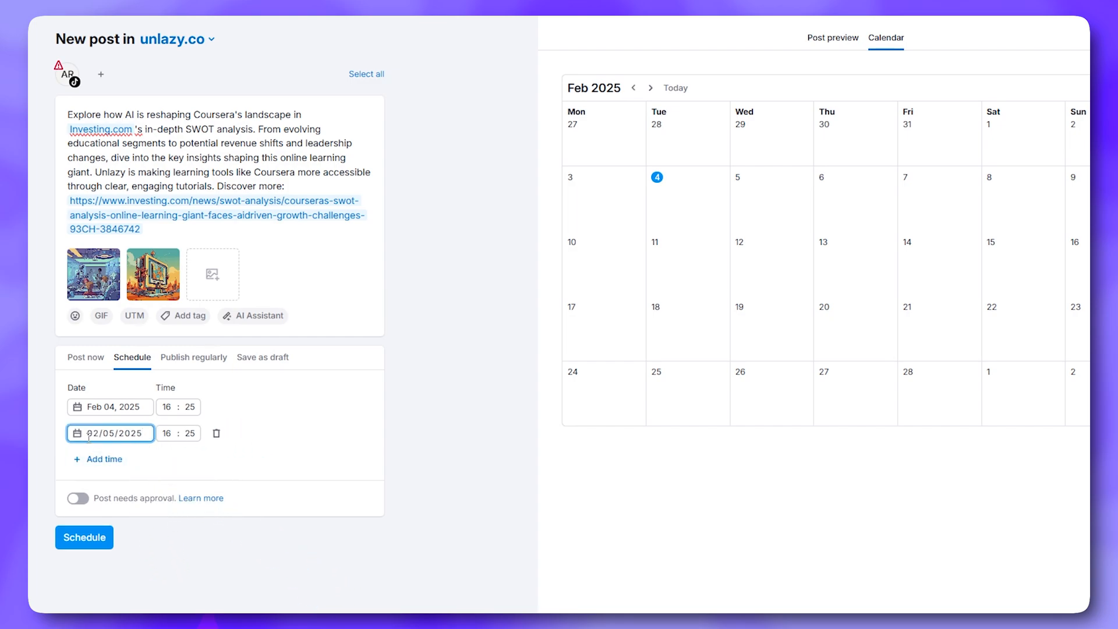
pyautogui.click(832, 249)
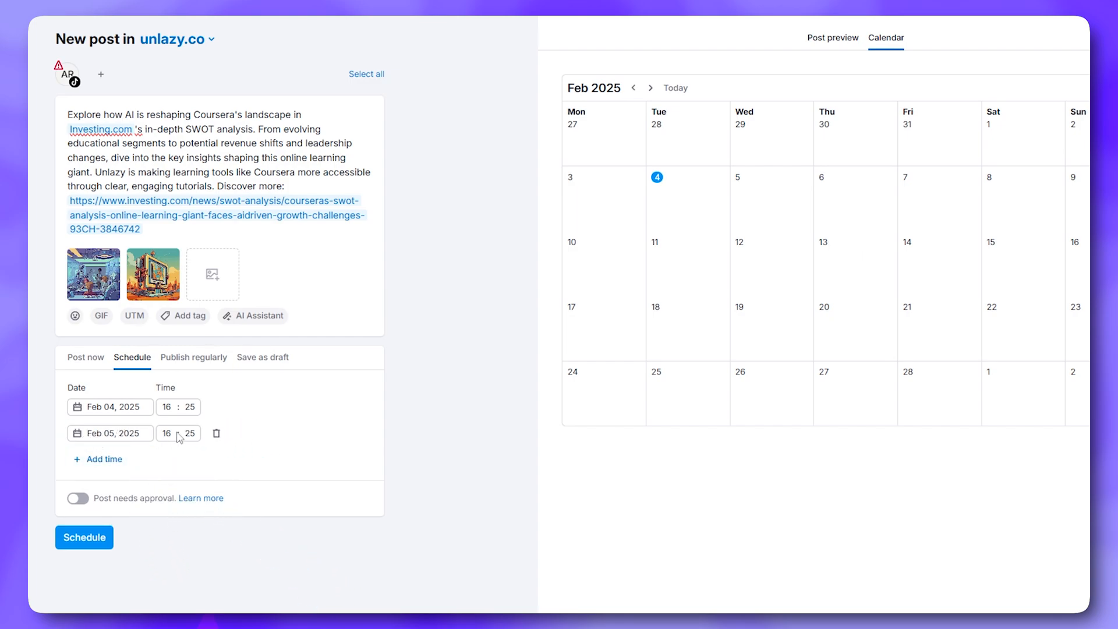
pyautogui.click(217, 435)
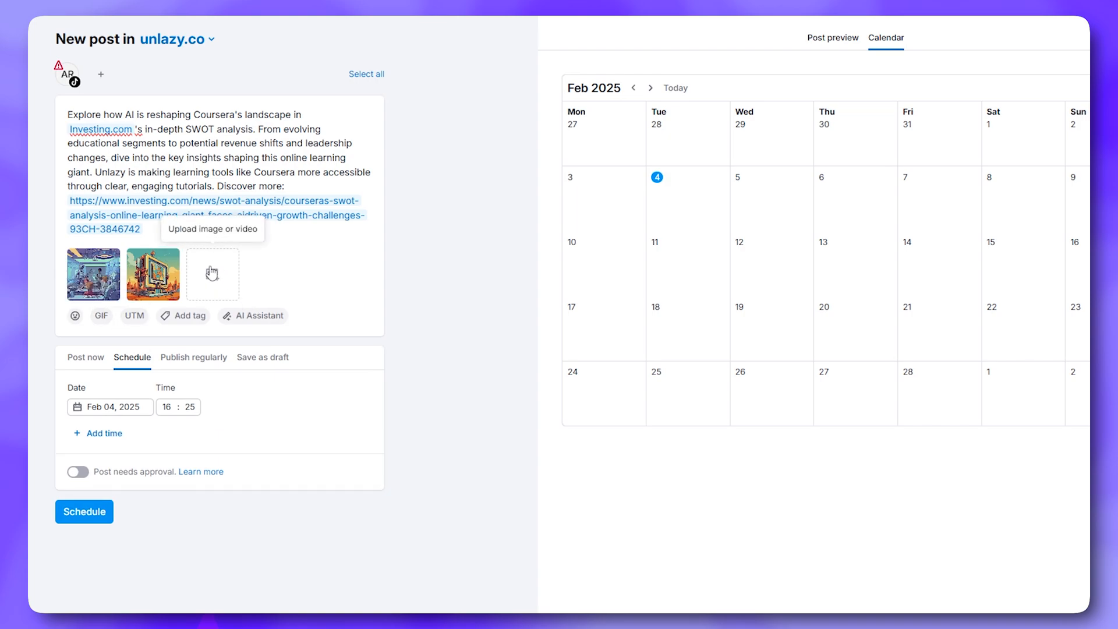
# Browse the emoji, GIF and tag options, then apply UTM tracking with medium 'social'
pyautogui.click(74, 315)
pyautogui.click(101, 315)
pyautogui.click(184, 315)
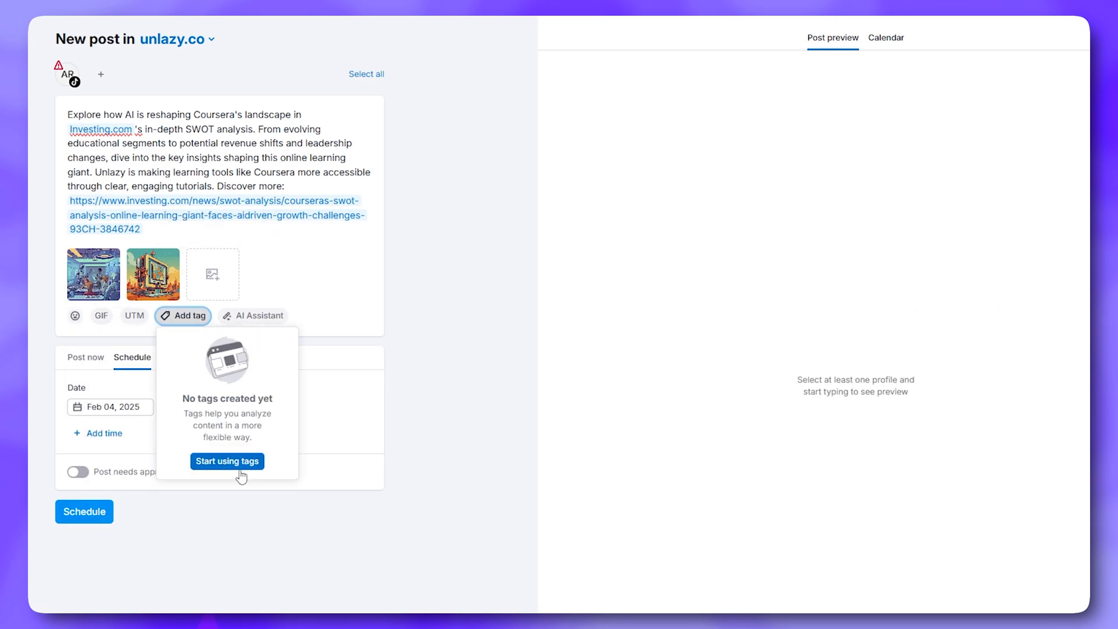
pyautogui.click(134, 315)
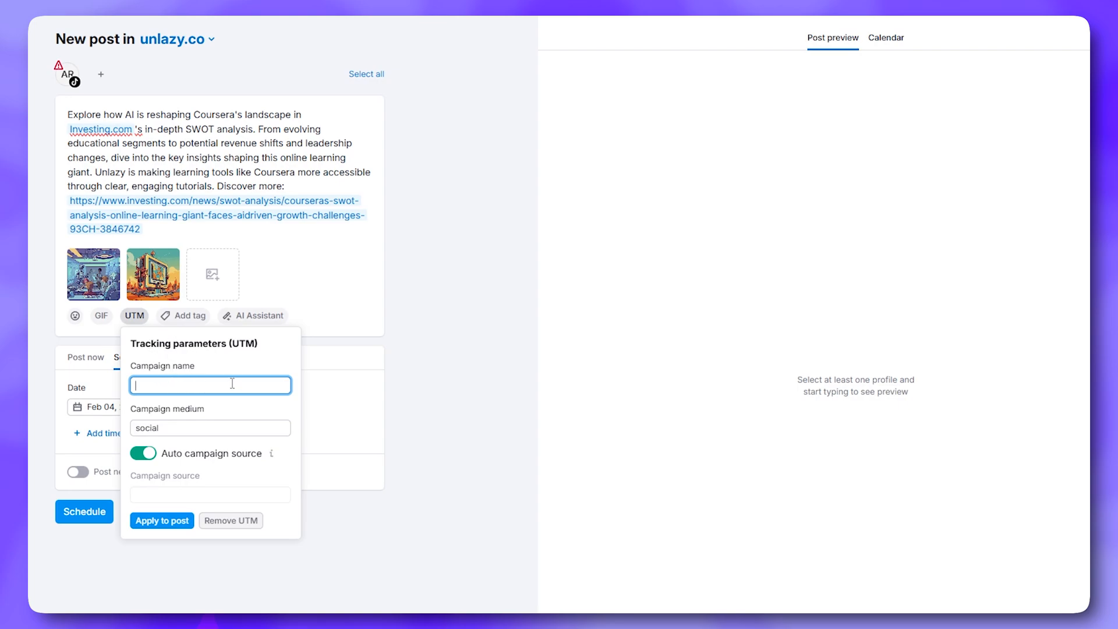
pyautogui.click(189, 432)
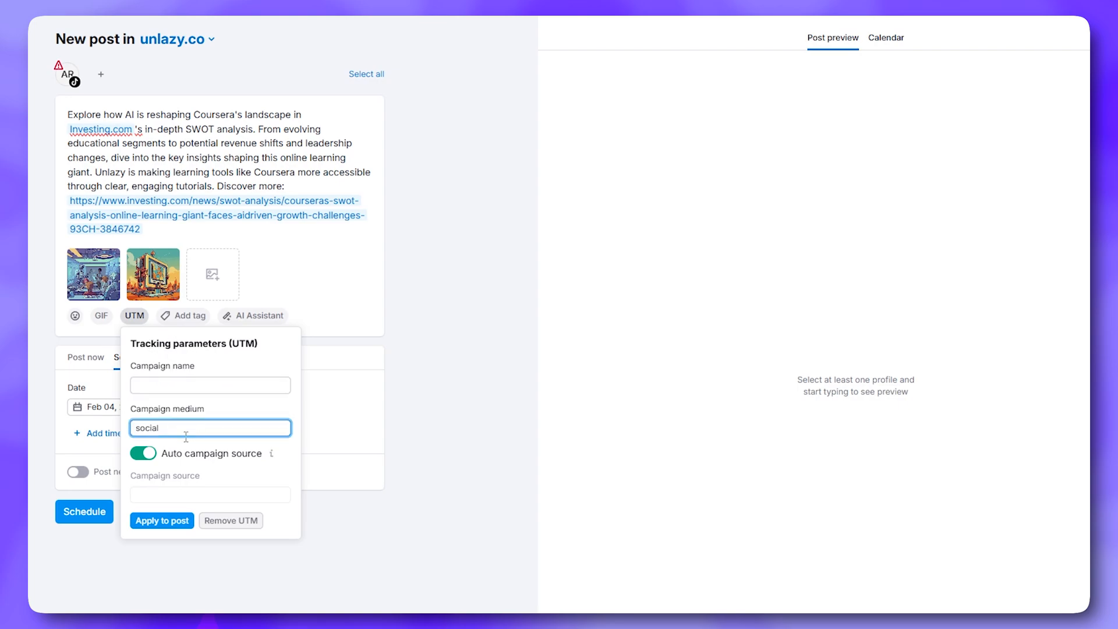
pyautogui.click(204, 468)
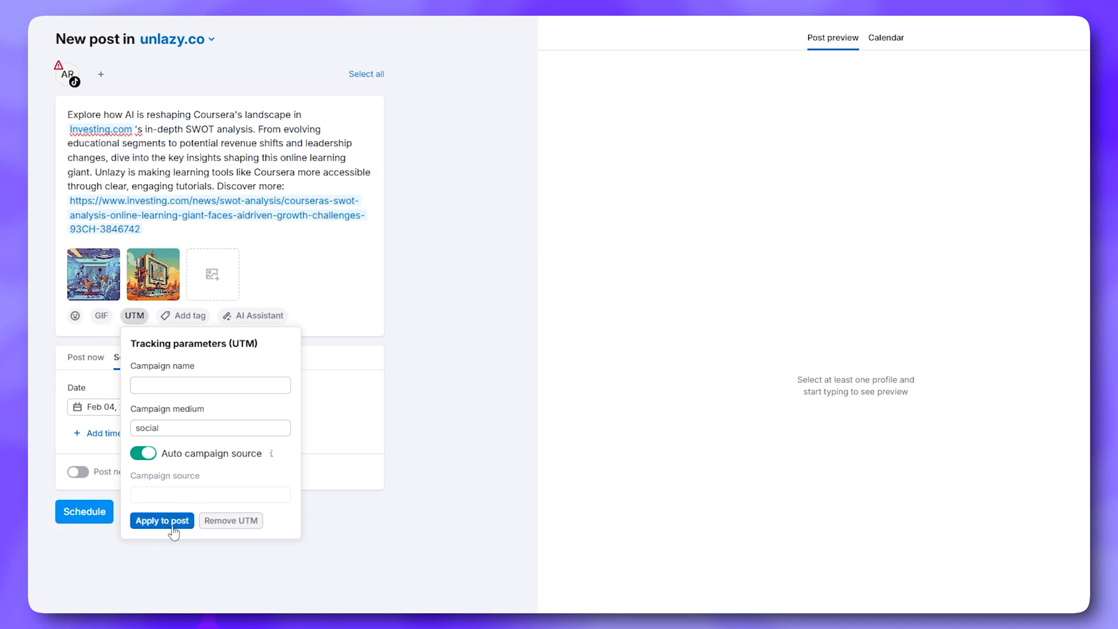
pyautogui.click(261, 318)
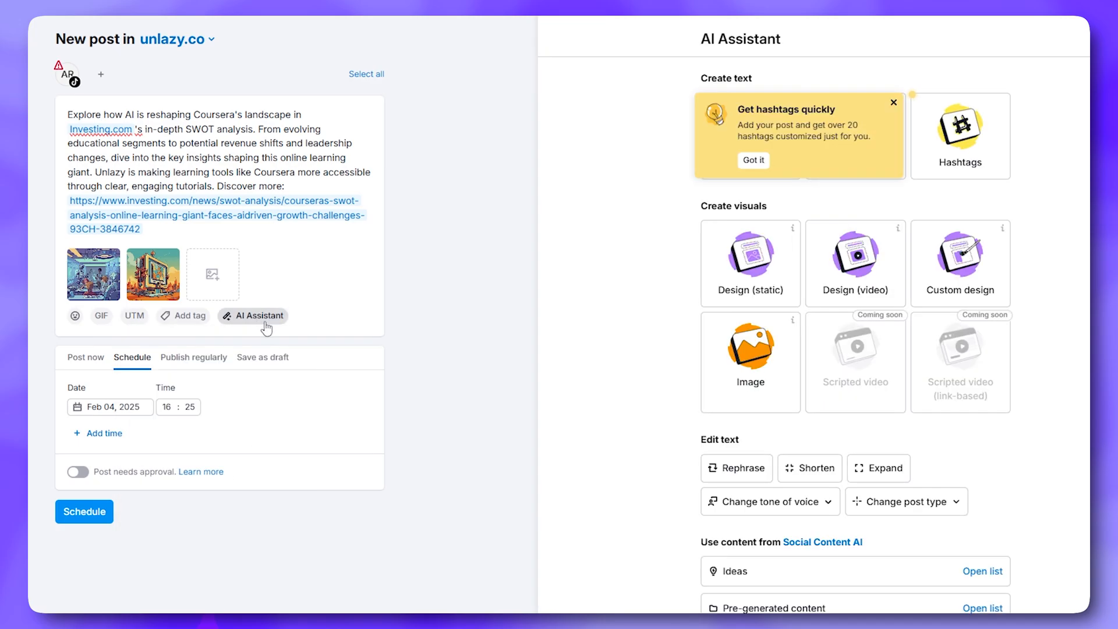
# Generate hashtags, add #FutureOfWork, #AIEducation, #TechIndustry, #Leadership, #DigitalTransformation, #Coursera, and insert all nine
pyautogui.click(973, 157)
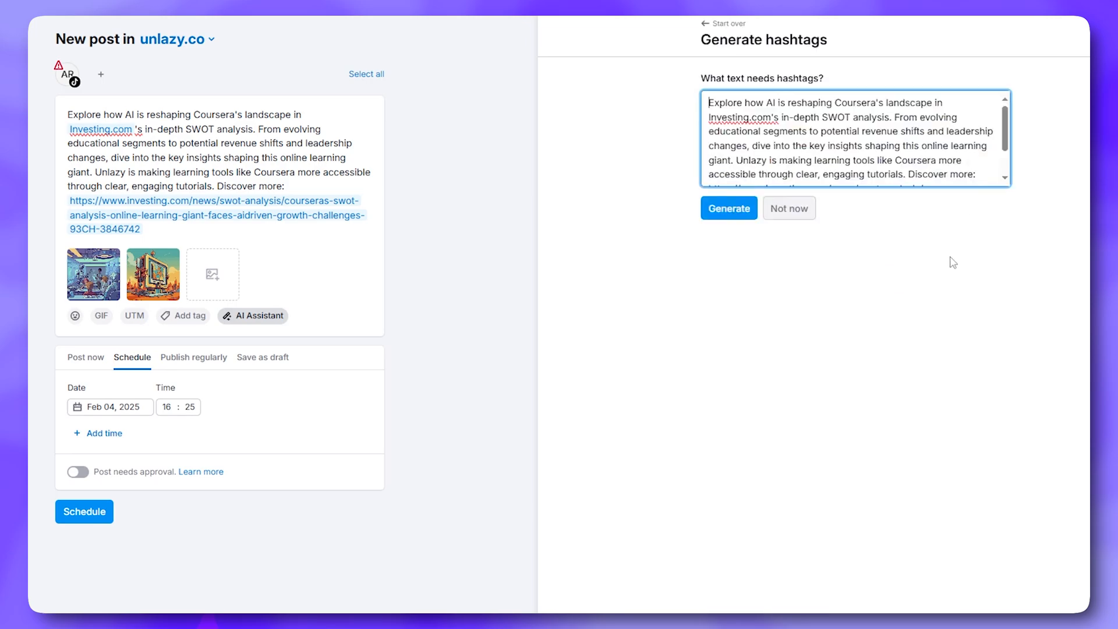
pyautogui.click(728, 208)
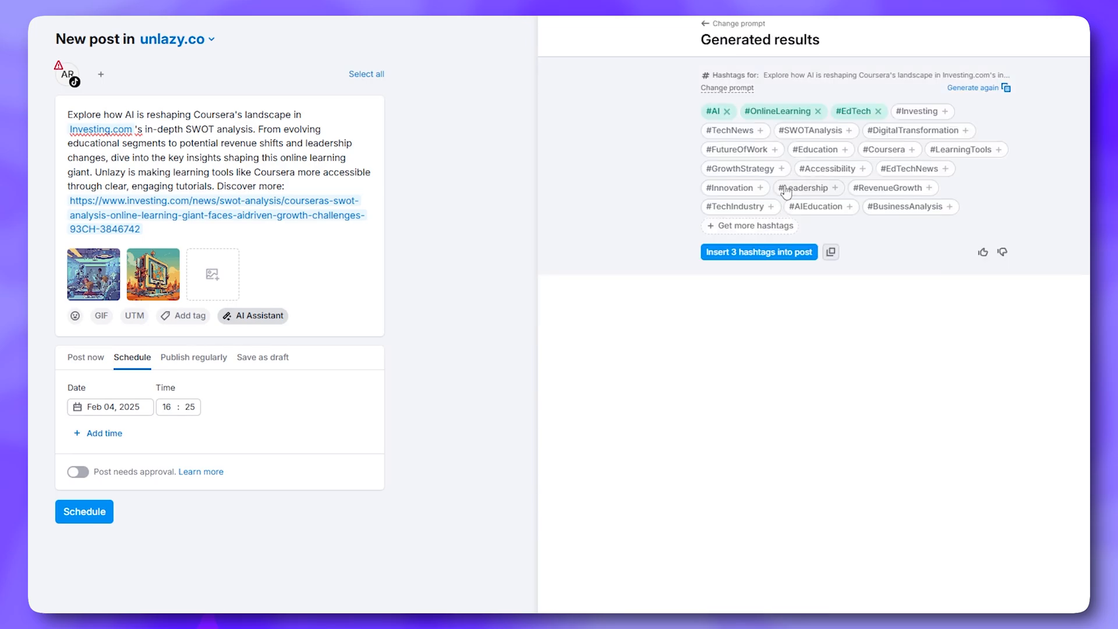
pyautogui.click(750, 150)
pyautogui.click(815, 206)
pyautogui.click(735, 206)
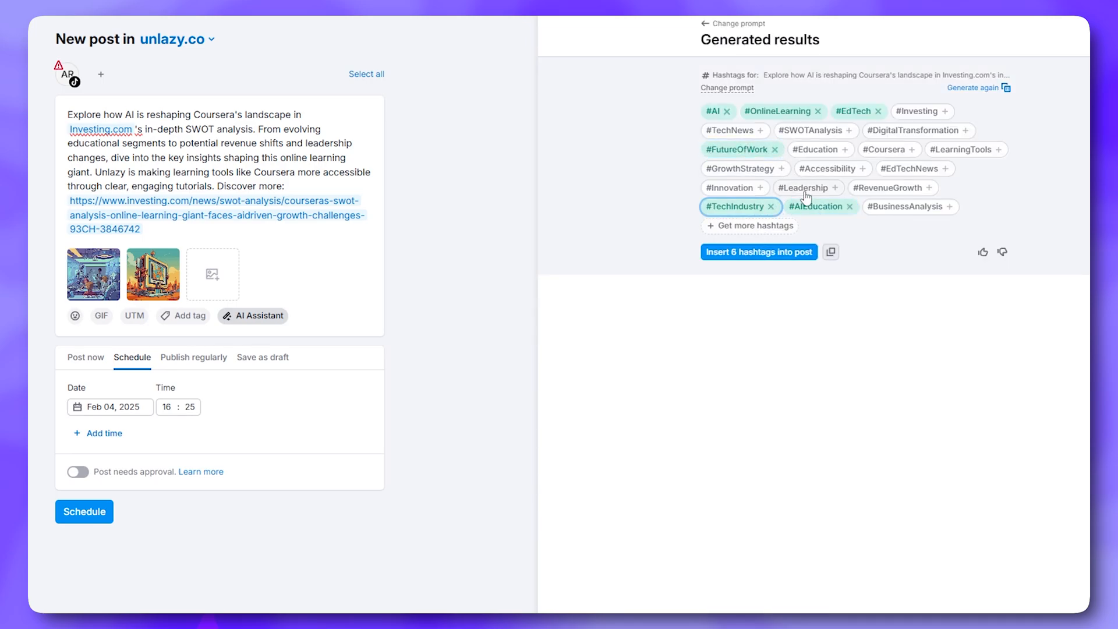
pyautogui.click(804, 187)
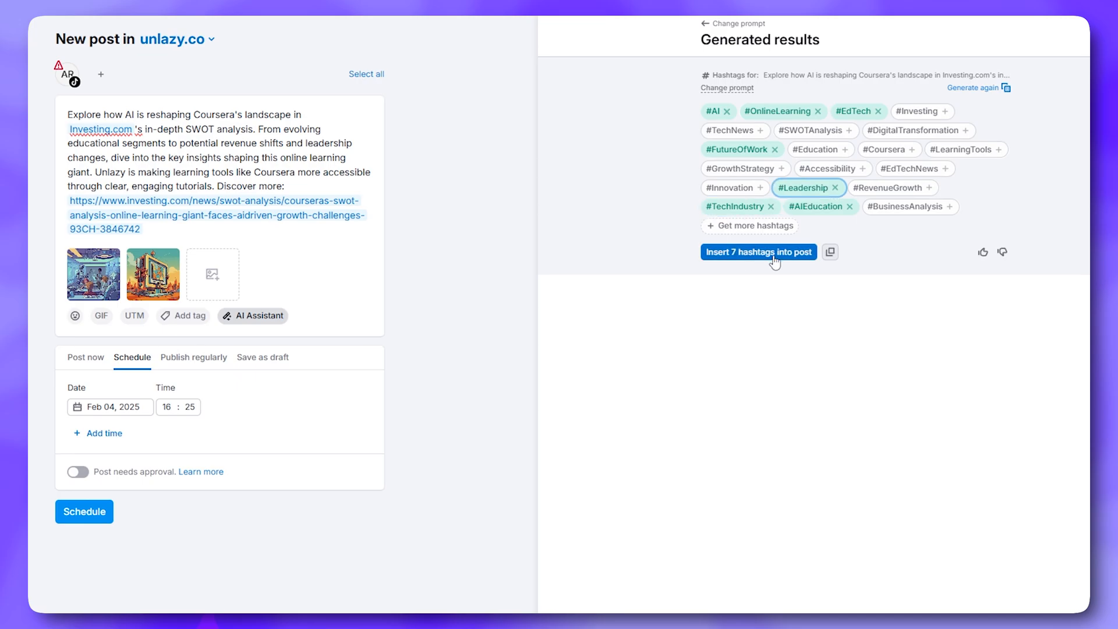
pyautogui.click(912, 130)
pyautogui.click(884, 149)
pyautogui.click(759, 252)
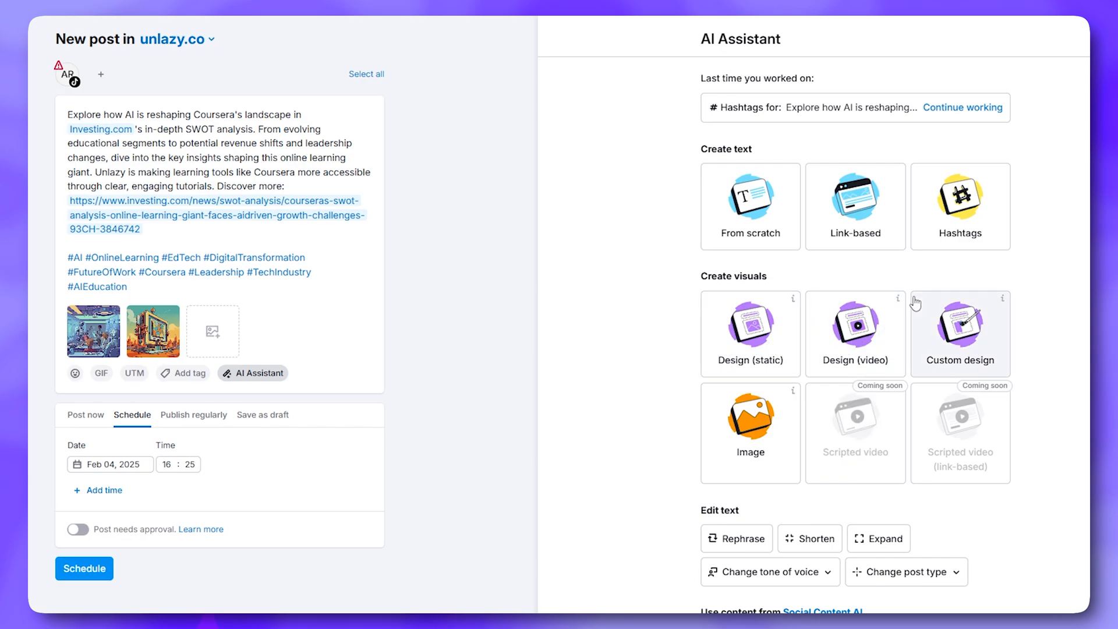
# Keep the static design at Instagram post (square) size, then create a video design from the post text
pyautogui.click(757, 349)
pyautogui.click(795, 229)
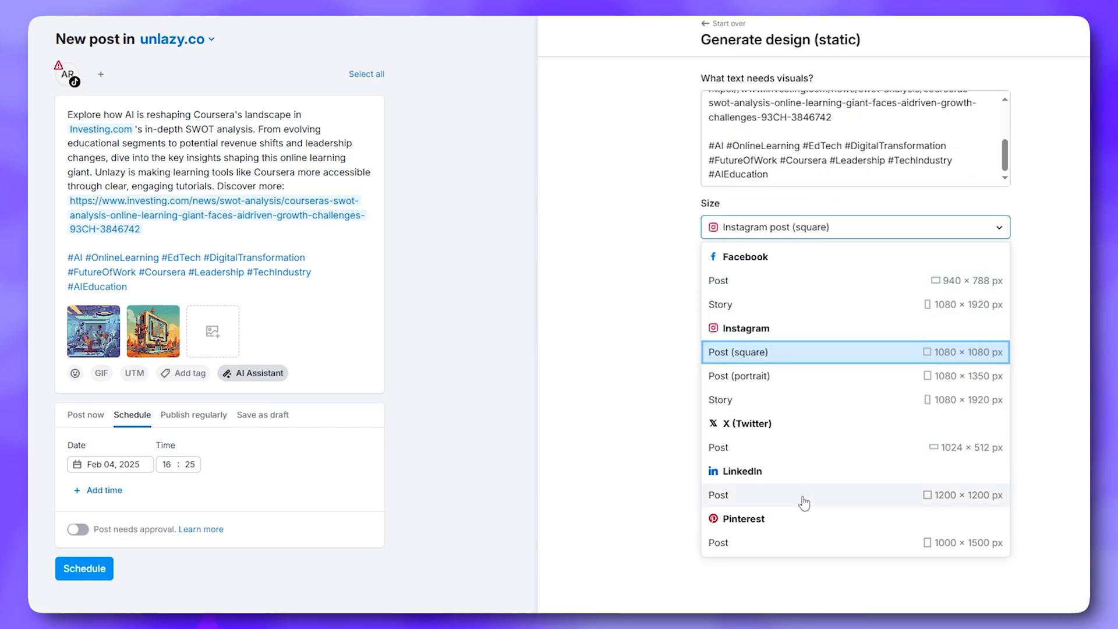
pyautogui.click(763, 351)
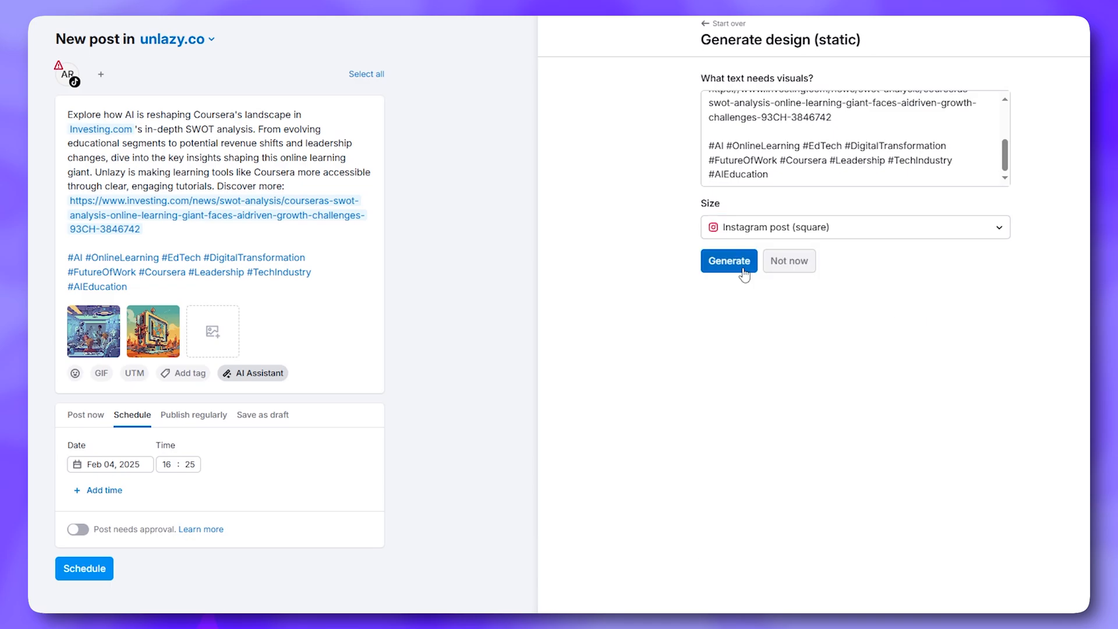
pyautogui.click(744, 270)
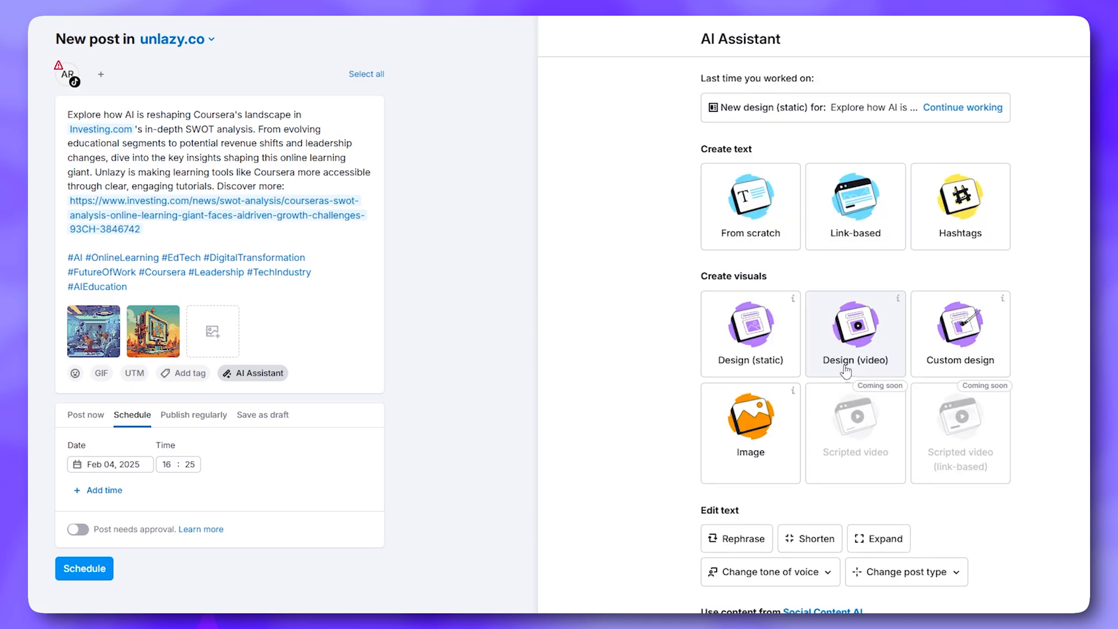
pyautogui.click(845, 365)
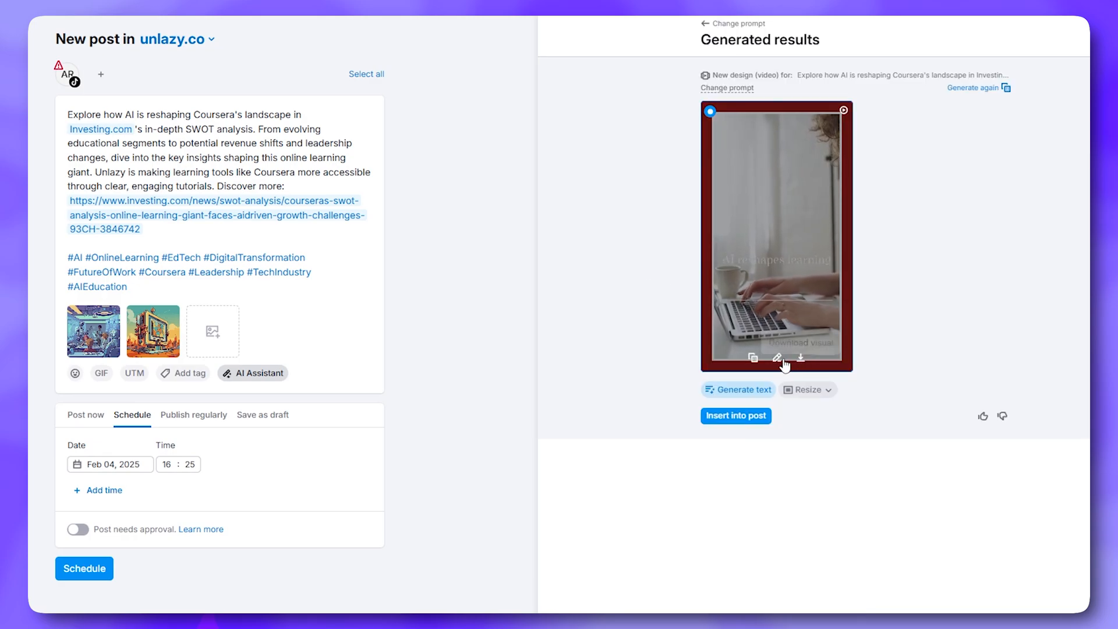
# Open the video design in the editor and set the 'AI reshapes learning' title font to Aladin
pyautogui.click(777, 357)
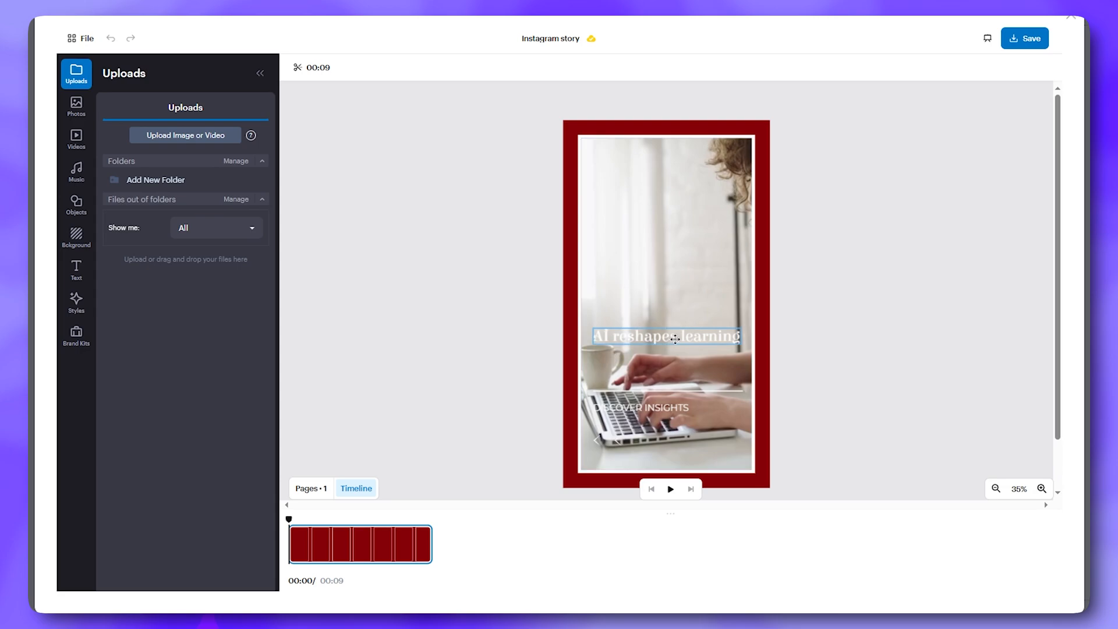
pyautogui.doubleClick(665, 343)
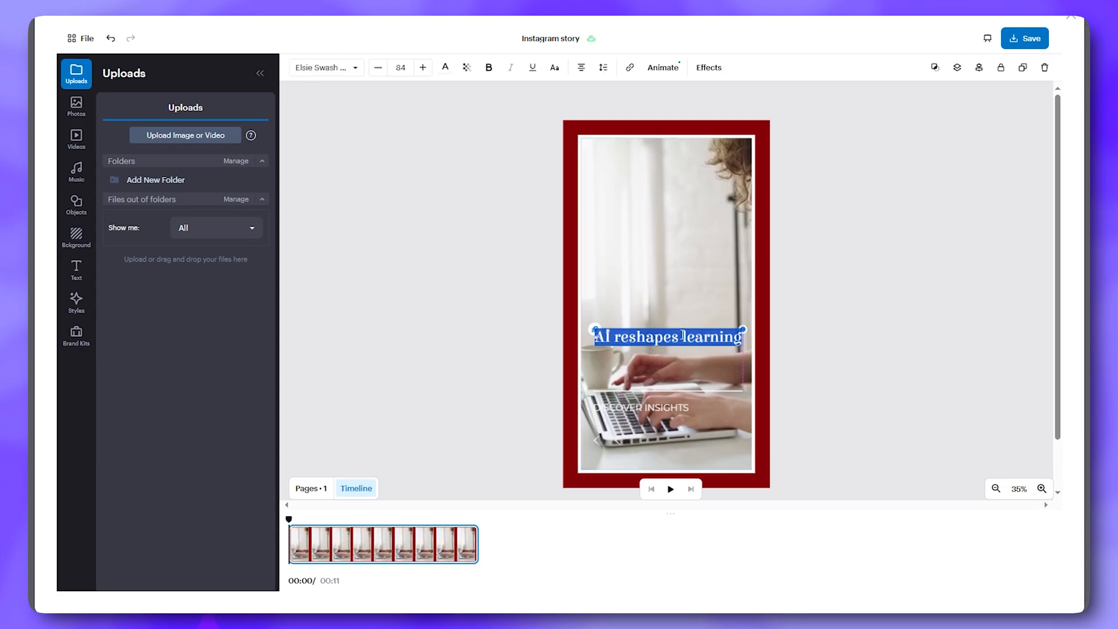
pyautogui.click(308, 68)
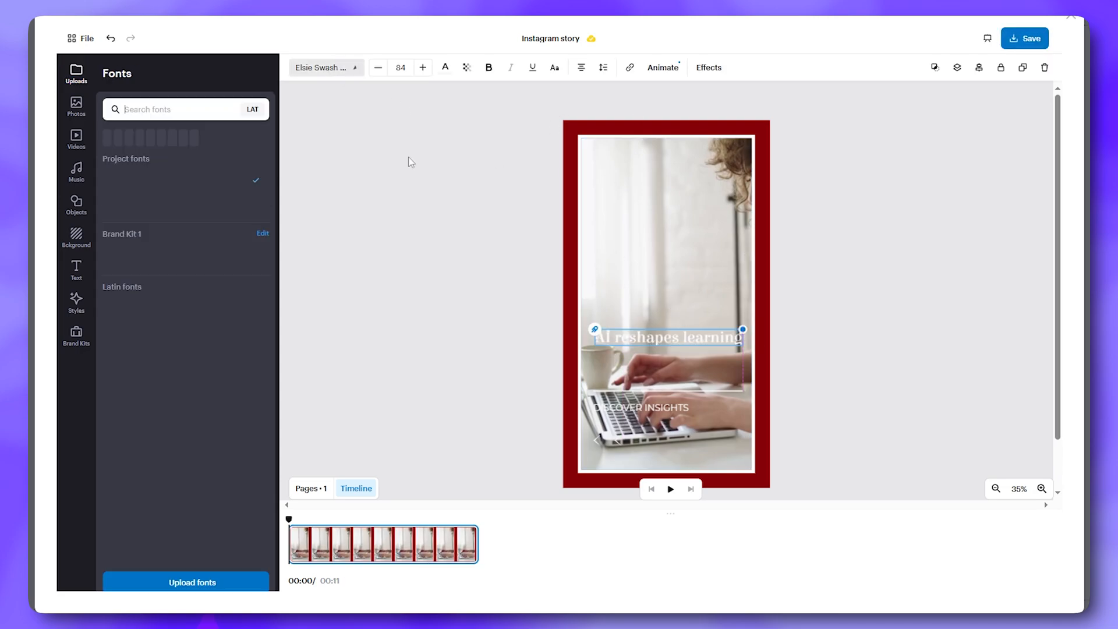
pyautogui.tripleClick(682, 339)
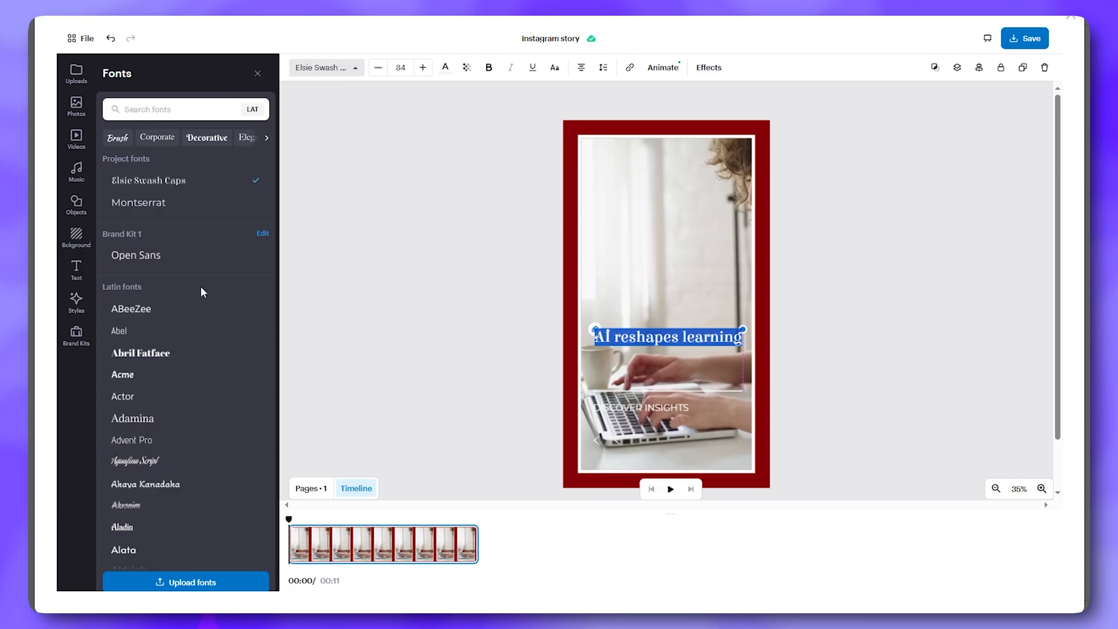
pyautogui.scroll(-2, 186, 335)
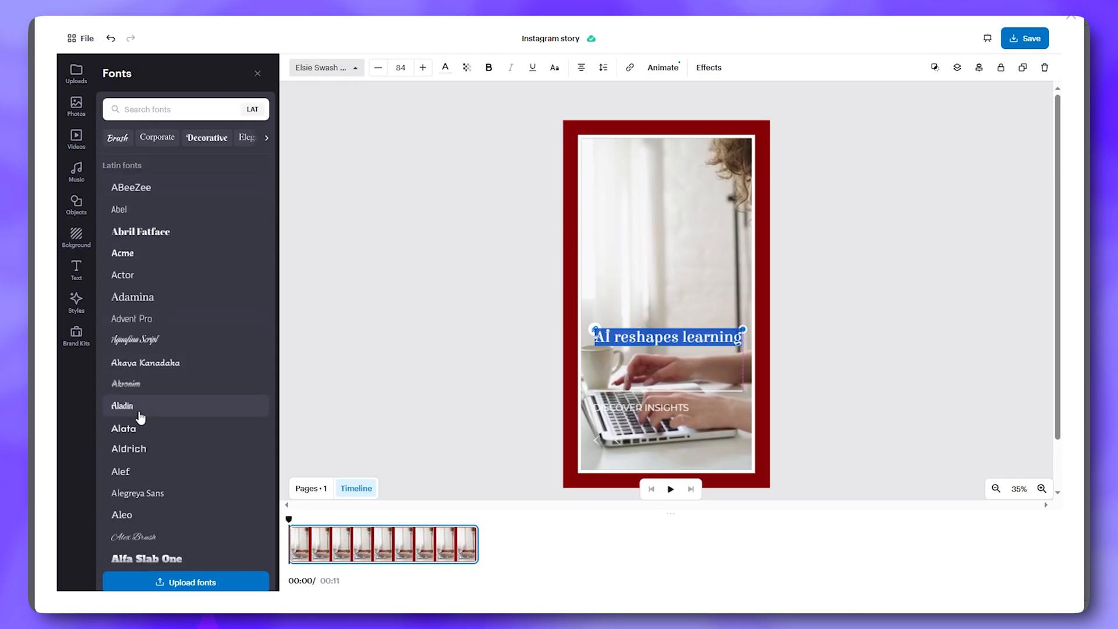
pyautogui.click(141, 408)
pyautogui.click(257, 74)
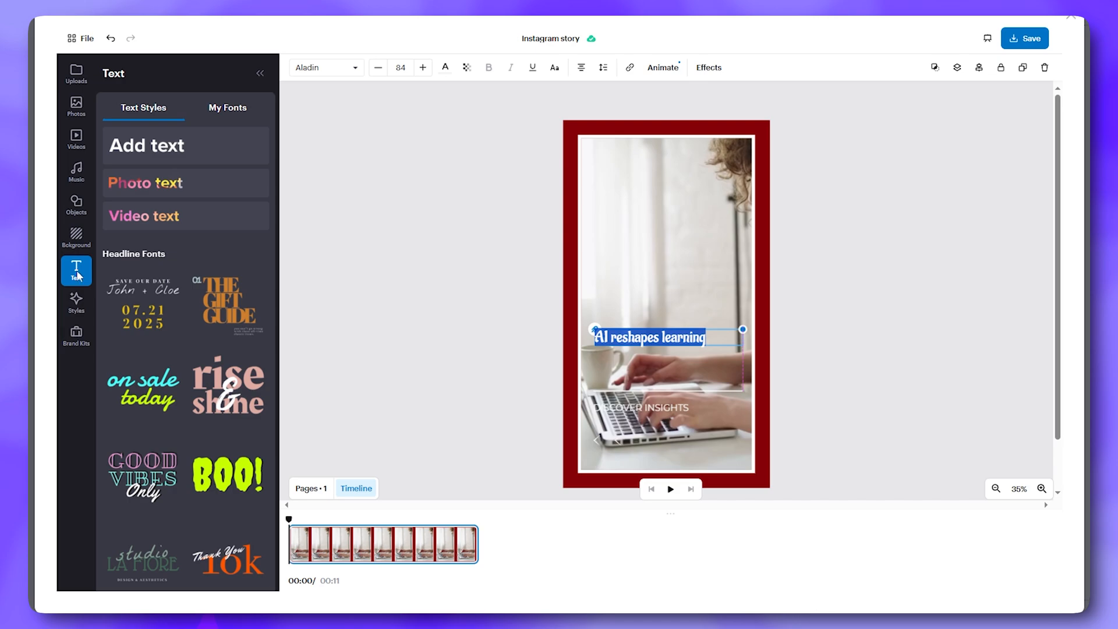
pyautogui.click(239, 315)
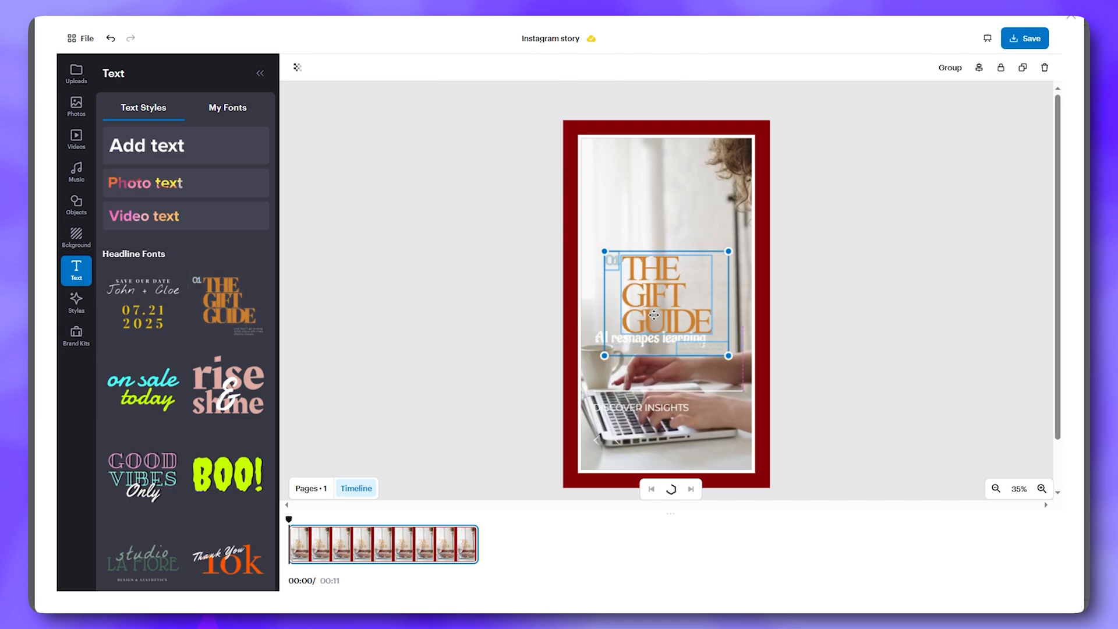
pyautogui.press('Delete')
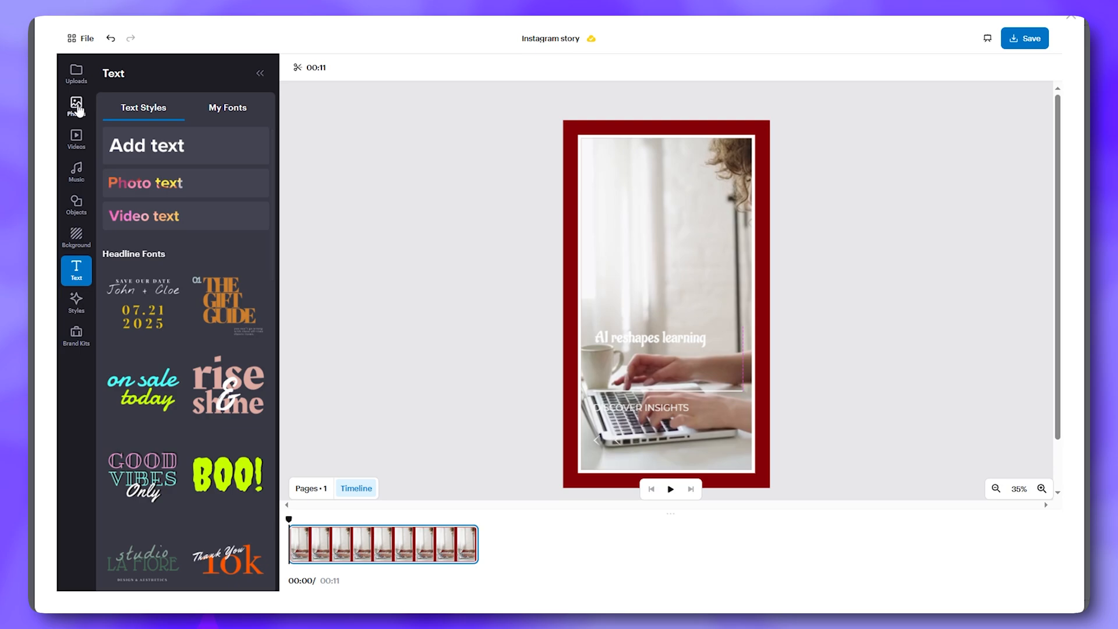
pyautogui.click(663, 338)
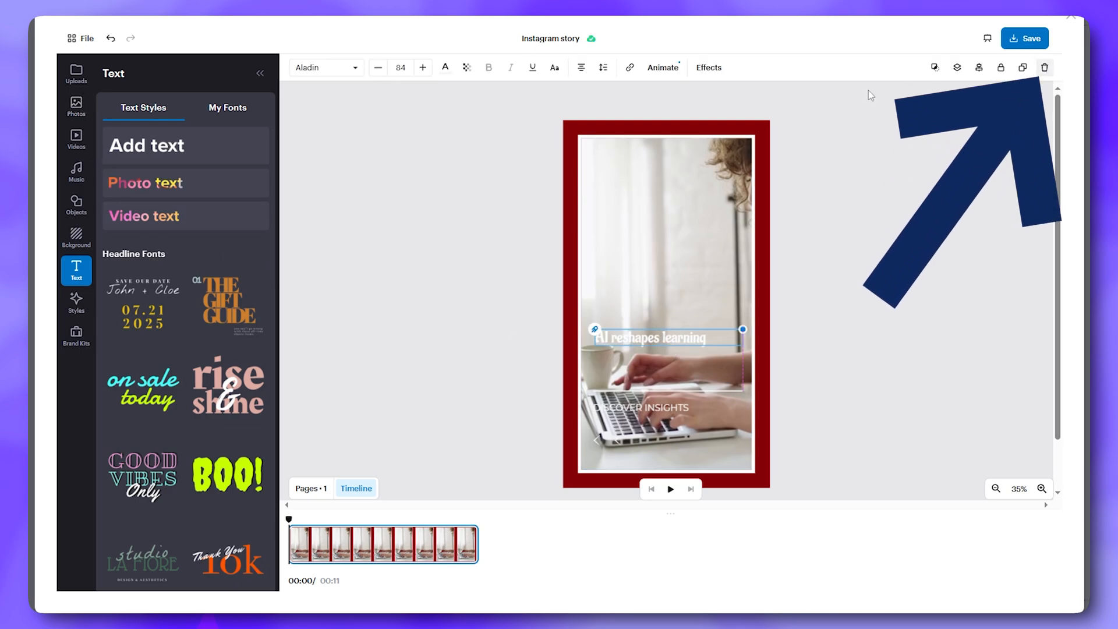
# Browse the Animate, Background, Uploads and Objects options, searching objects for 'a ball'
pyautogui.click(659, 69)
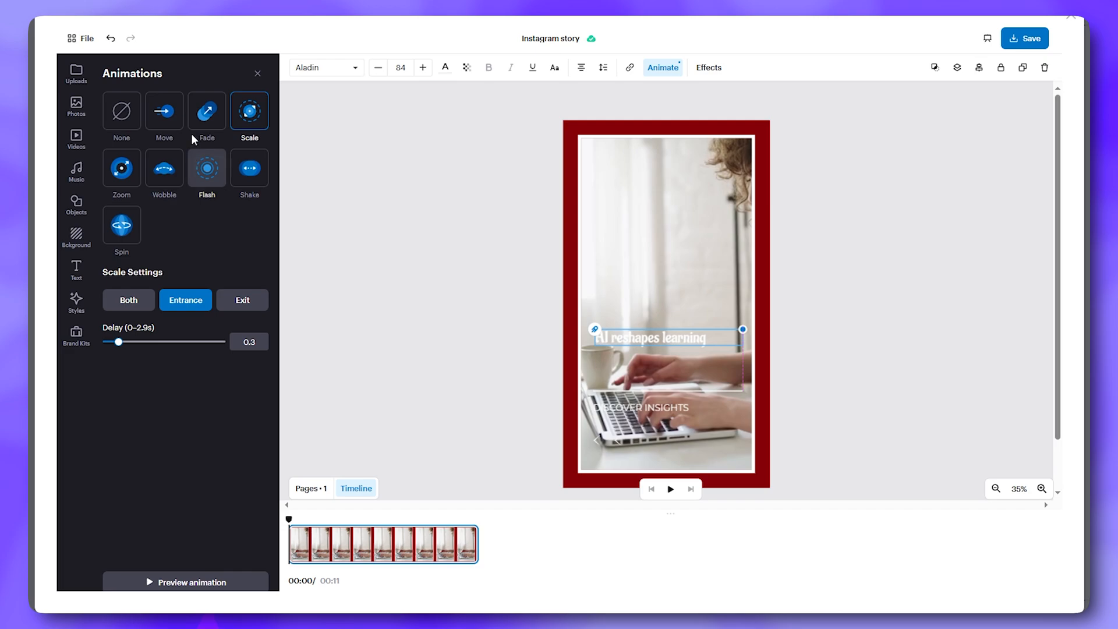
pyautogui.click(86, 237)
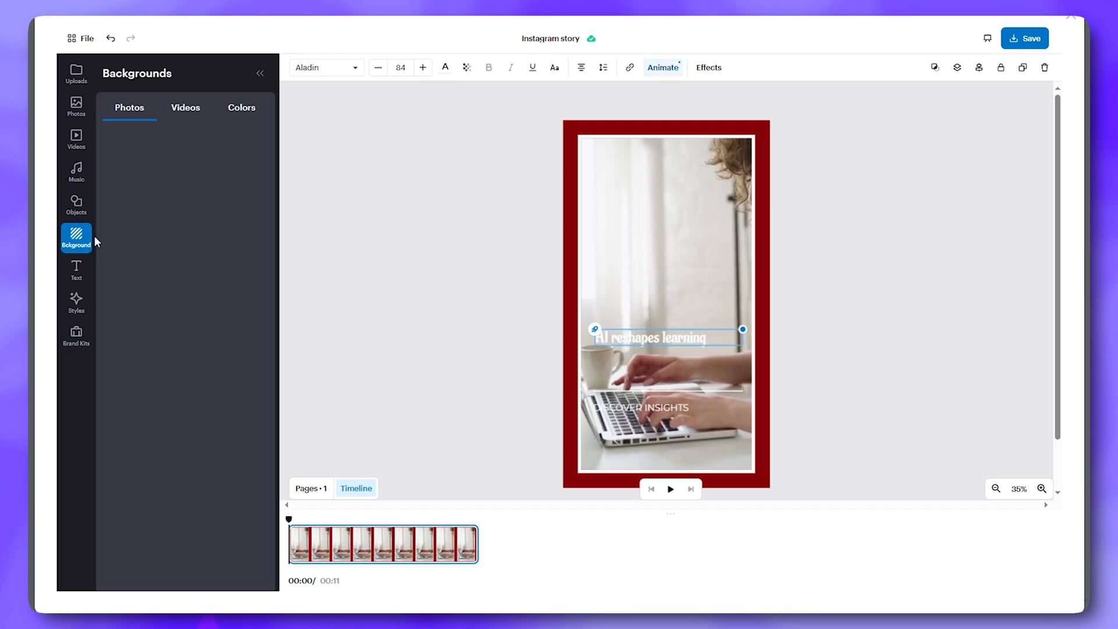
pyautogui.click(77, 73)
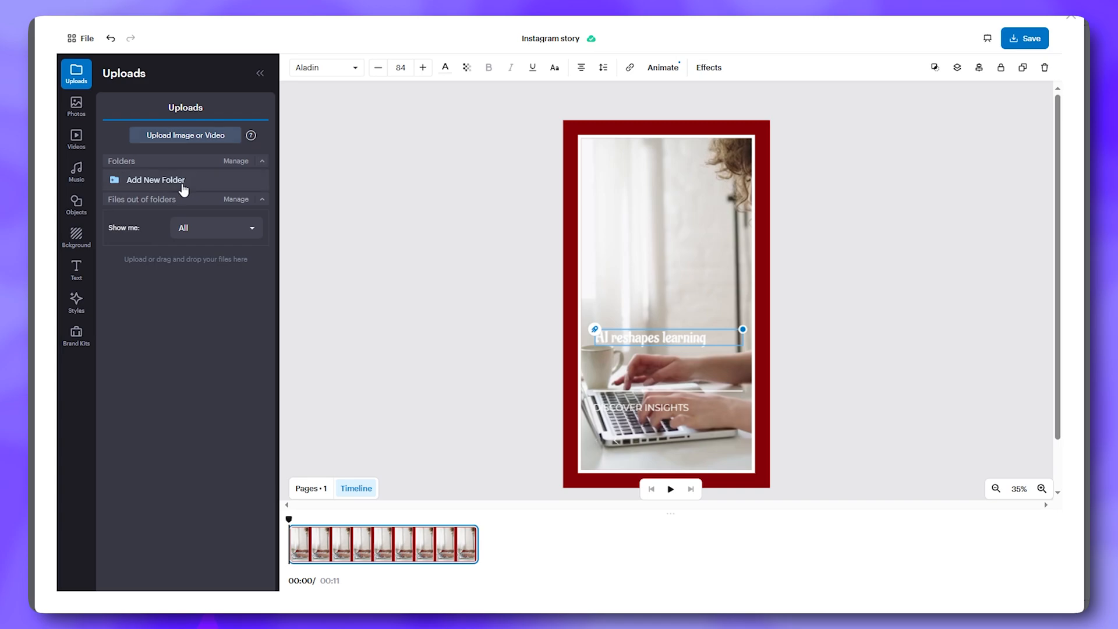
pyautogui.click(76, 204)
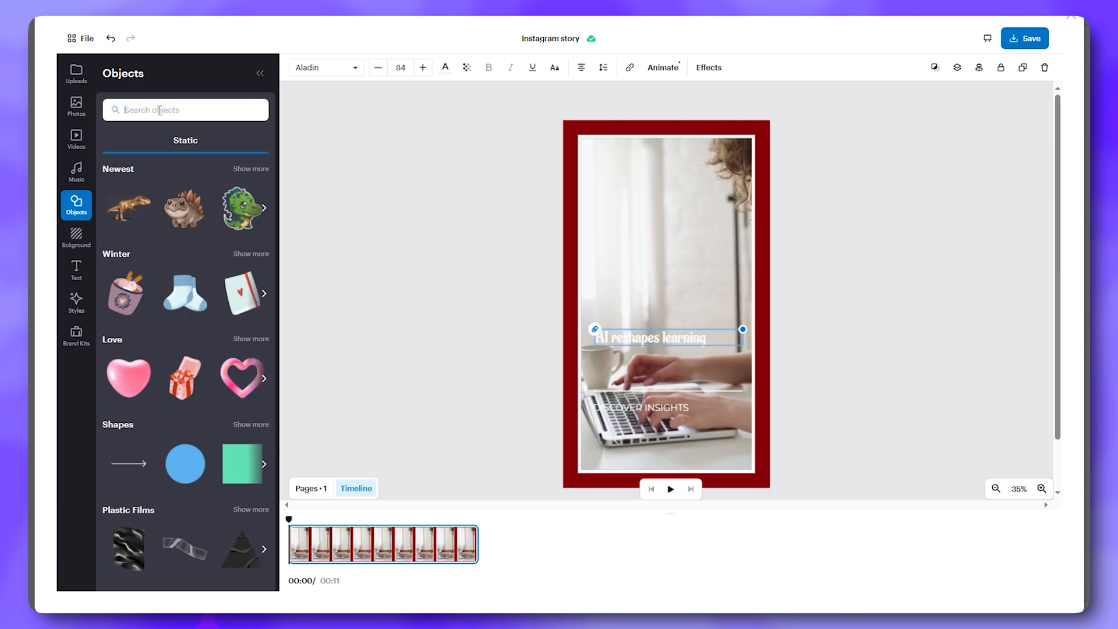
pyautogui.write('a ball')
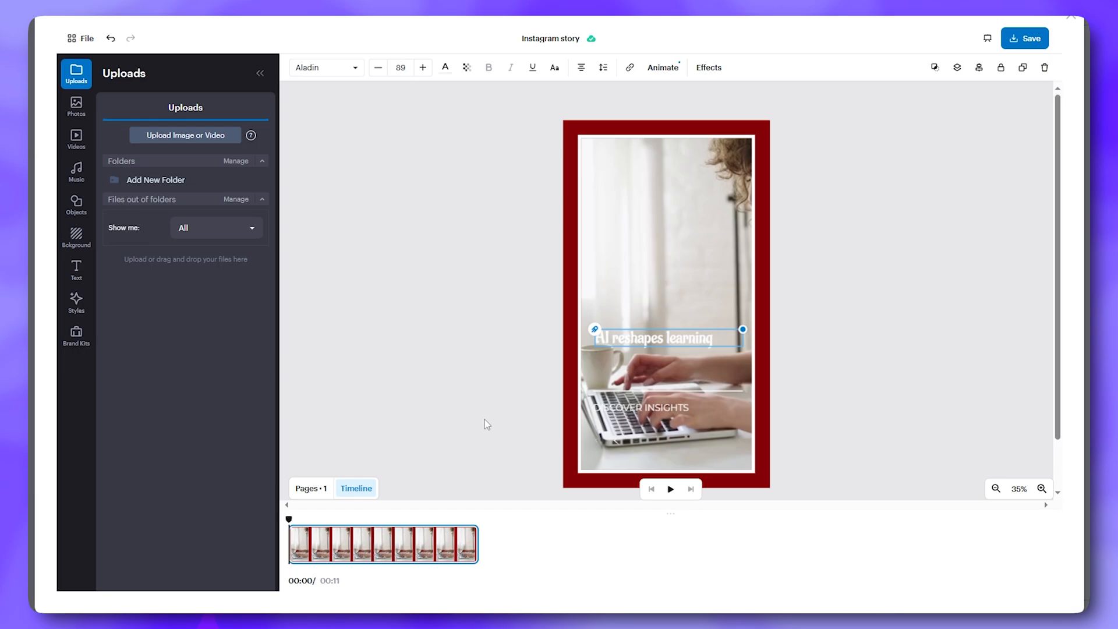
# Save the edited story design and insert it into the Coursera post
pyautogui.click(1026, 40)
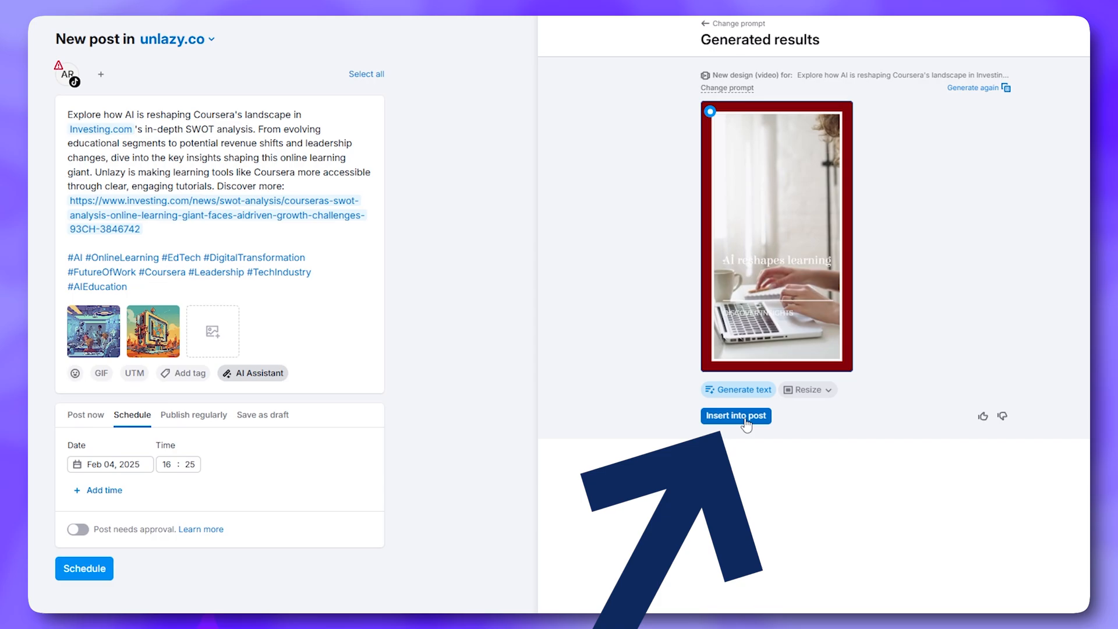
pyautogui.click(745, 417)
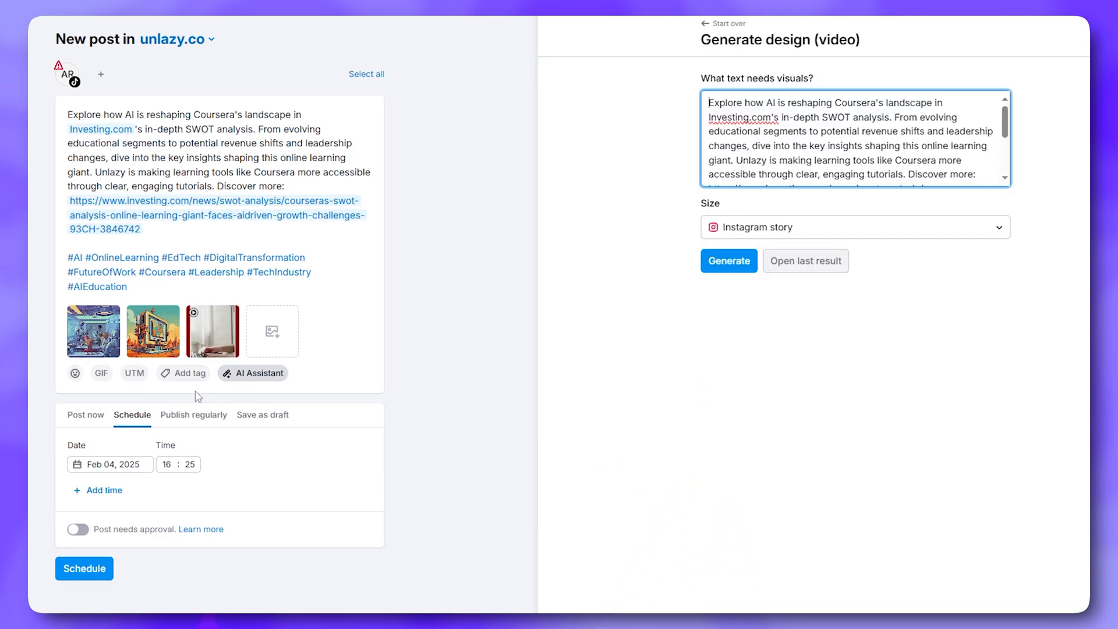
pyautogui.moveTo(213, 345)
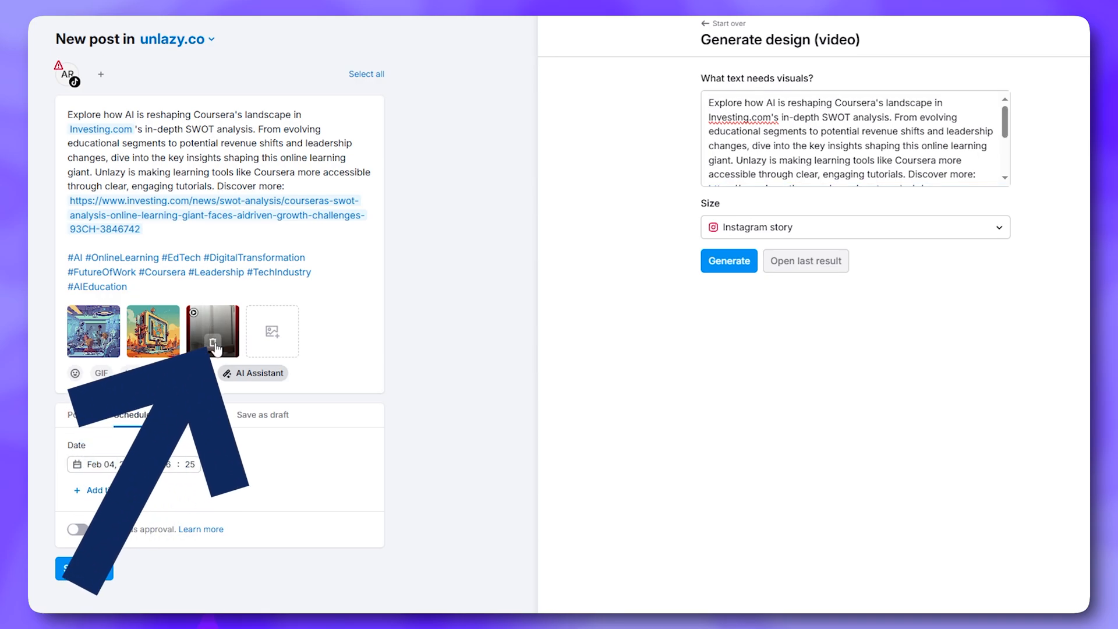
# Remove the video attachment, schedule the post with approval required, and list connectable networks
pyautogui.click(214, 345)
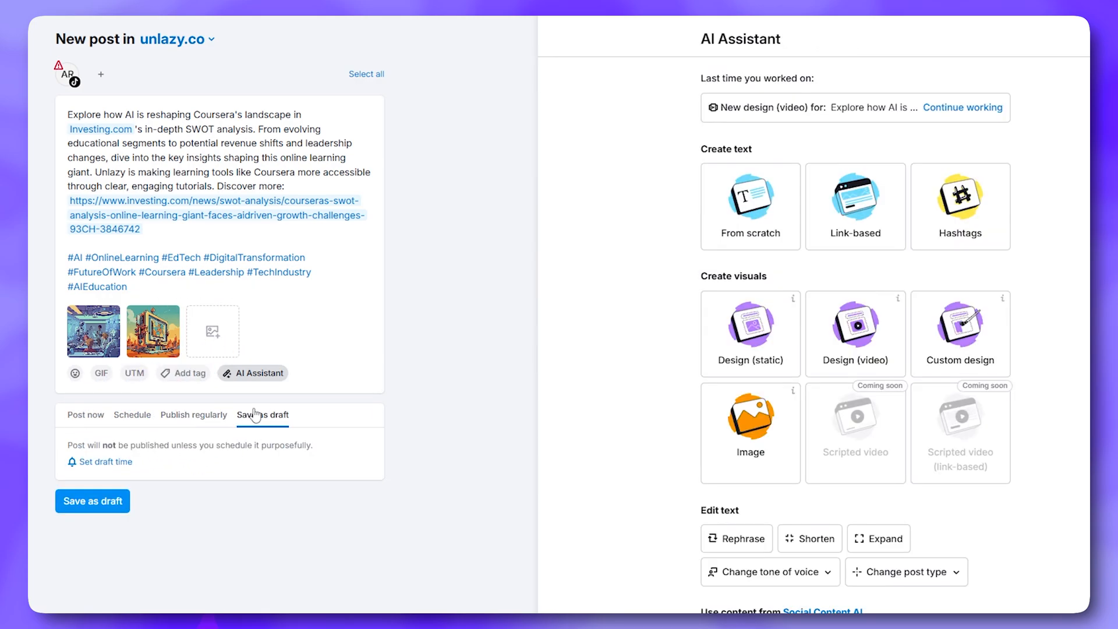
pyautogui.moveTo(265, 430)
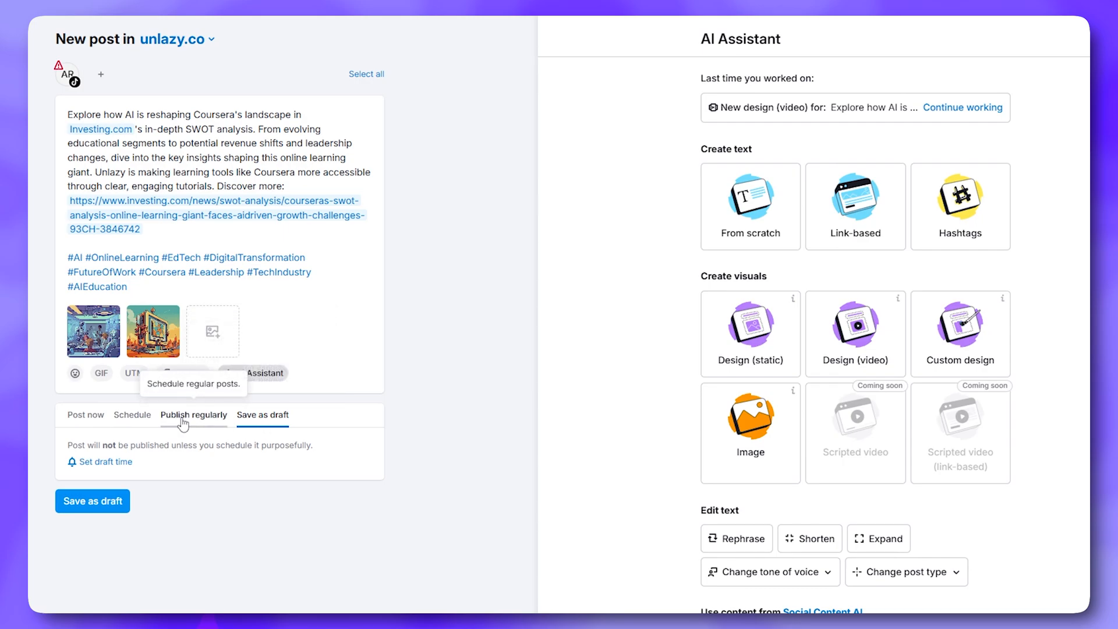
pyautogui.click(143, 428)
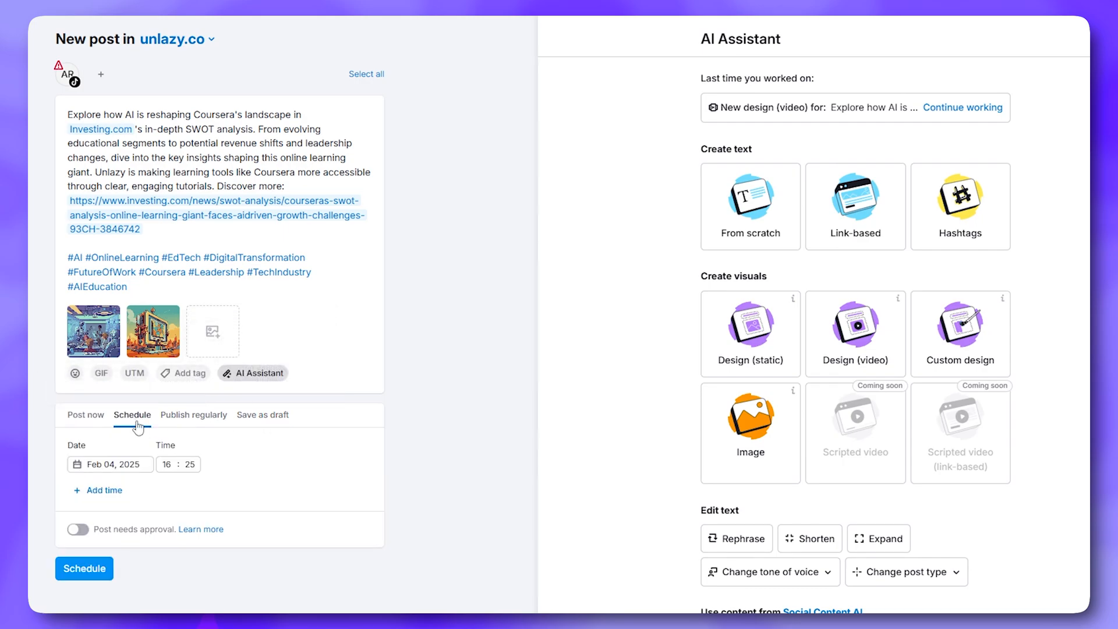
pyautogui.click(84, 533)
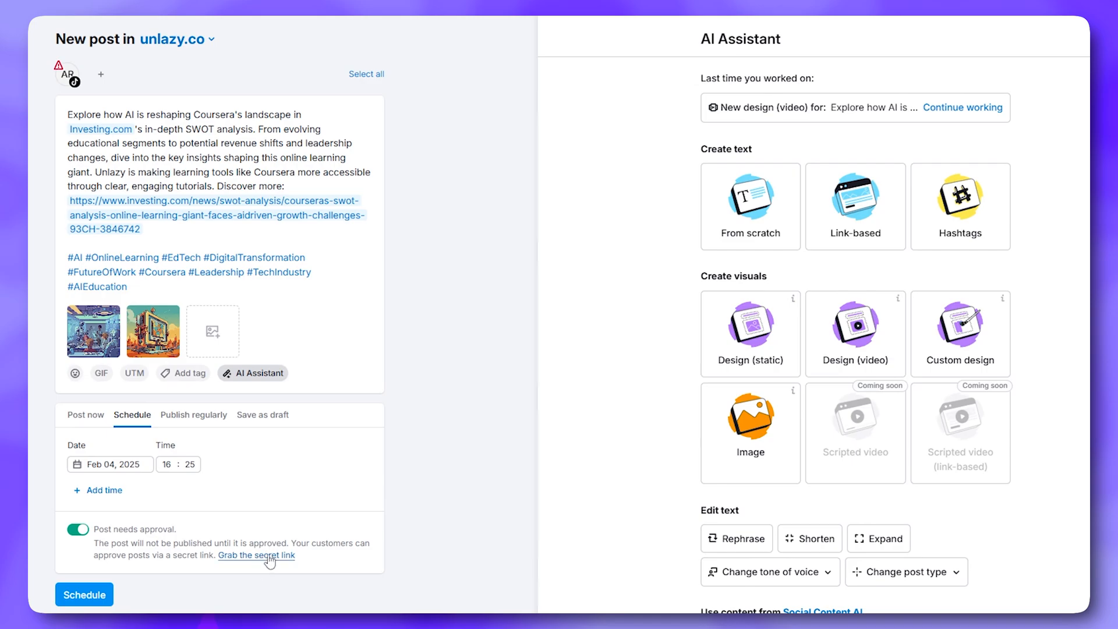
pyautogui.click(101, 77)
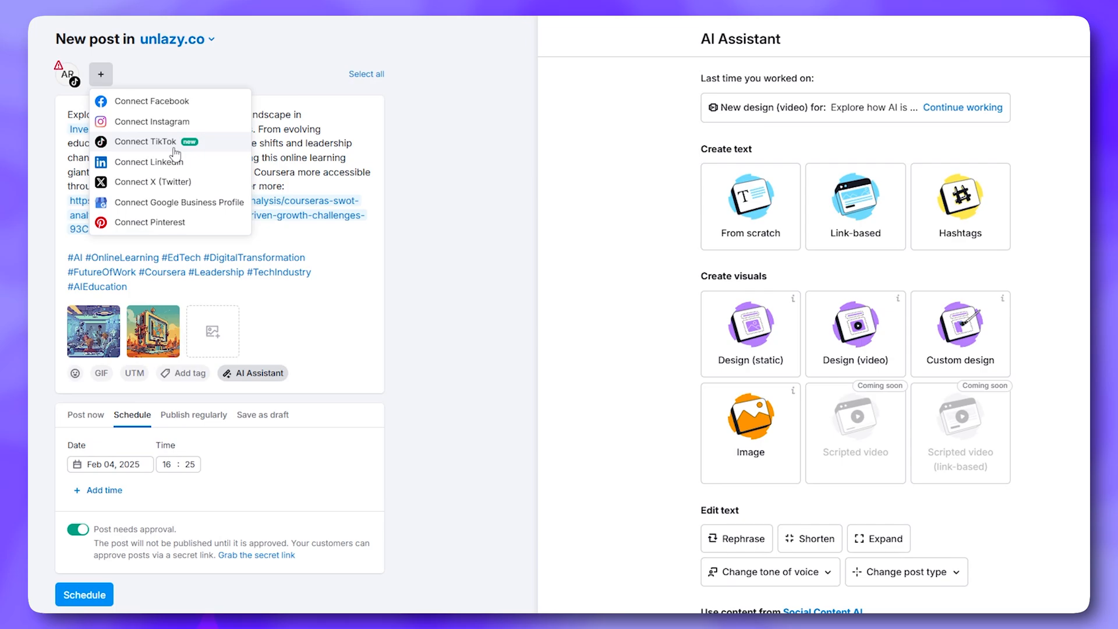
# Choose Connect Facebook from the account list, then go back to the Ideas page
pyautogui.click(101, 77)
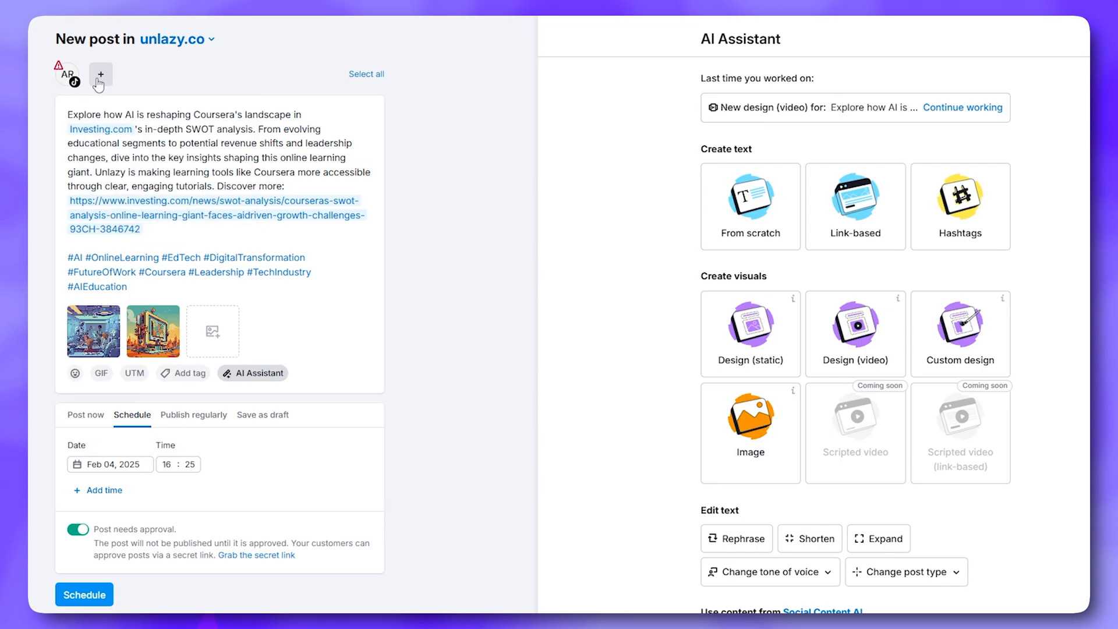
pyautogui.click(104, 81)
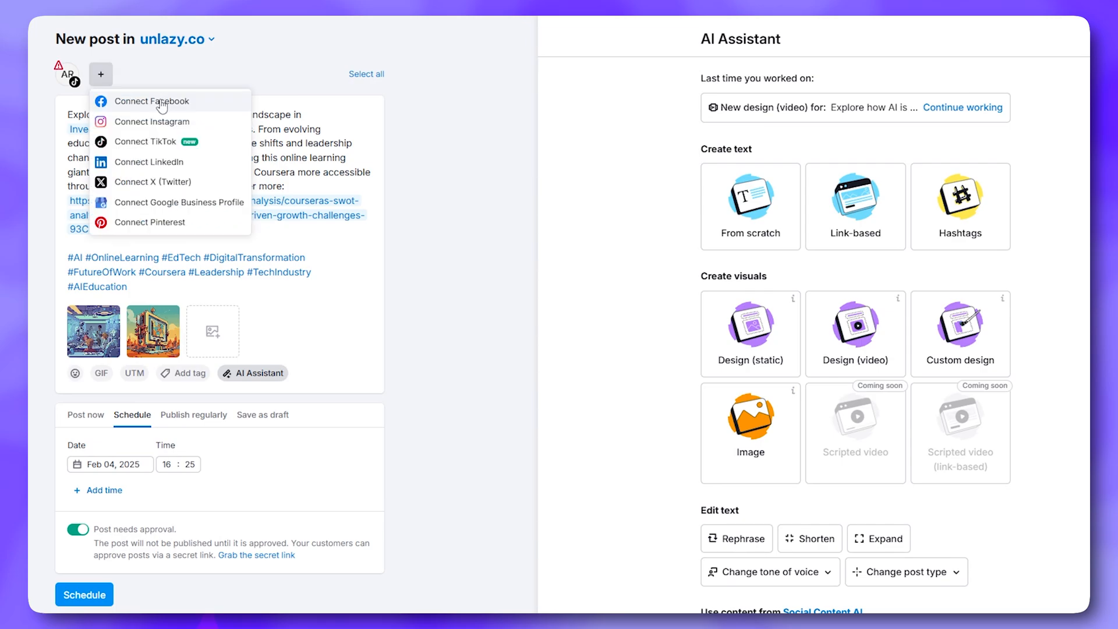
pyautogui.click(162, 103)
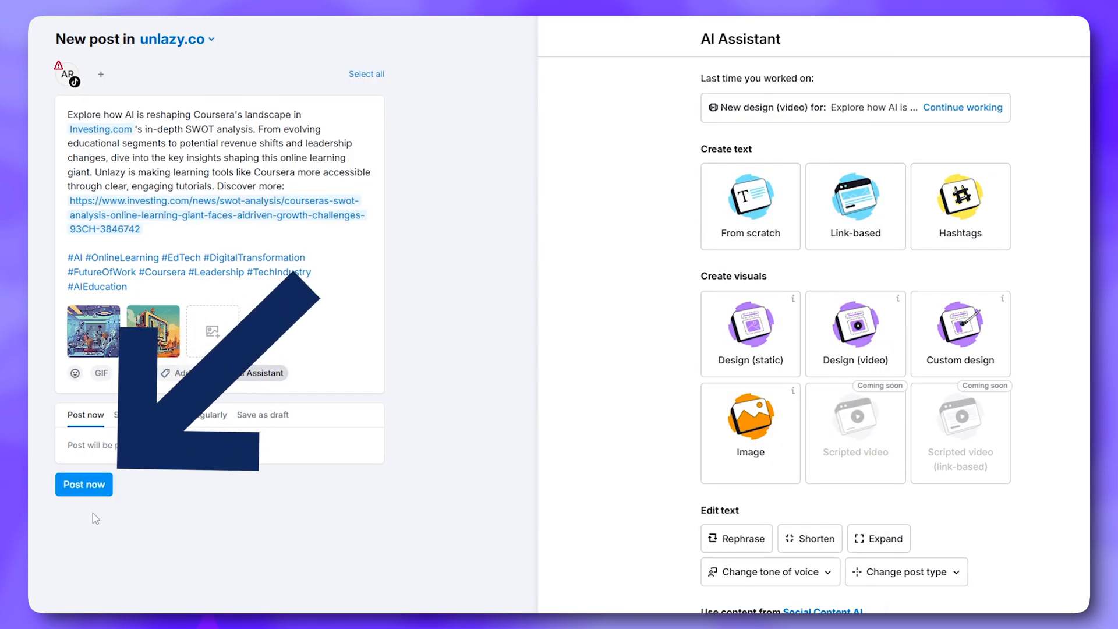
pyautogui.click(82, 485)
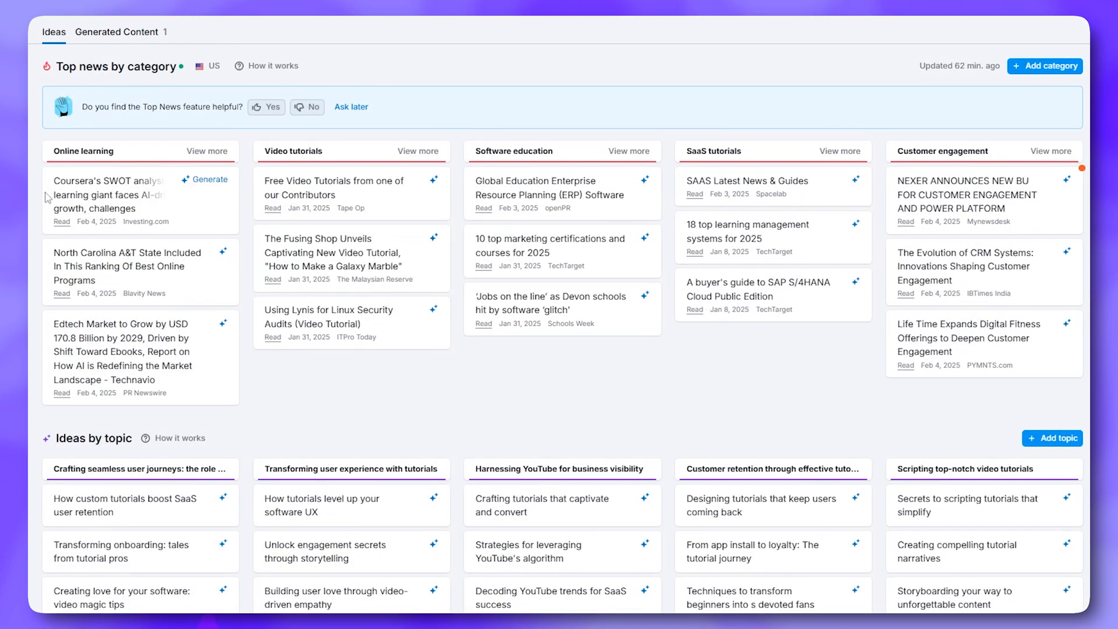
pyautogui.scroll(-4, 248, 227)
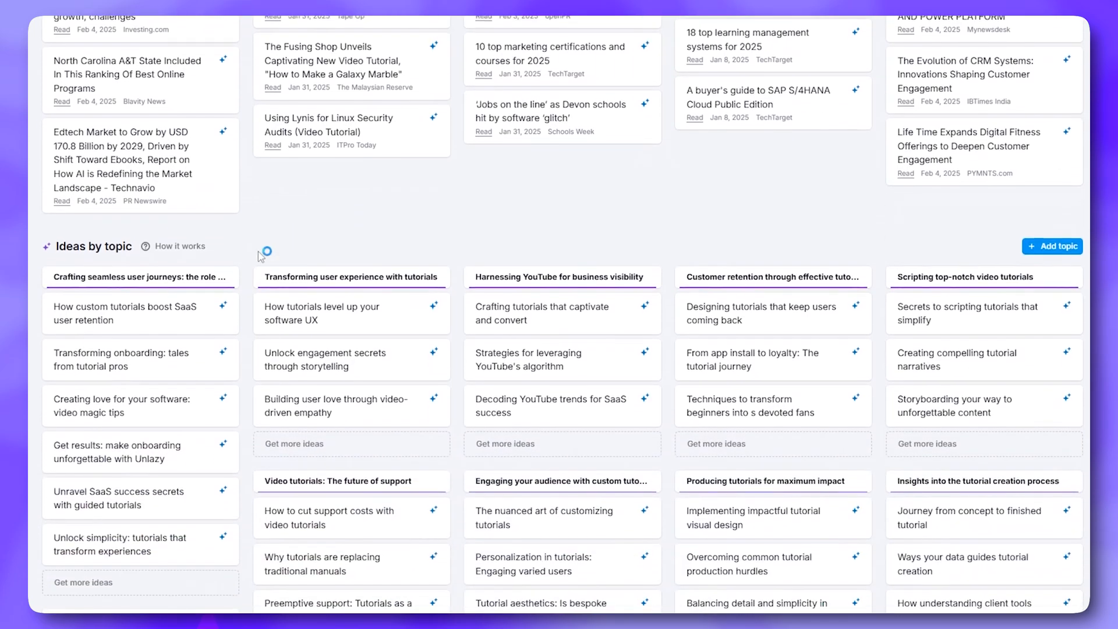
pyautogui.scroll(4, 126, 283)
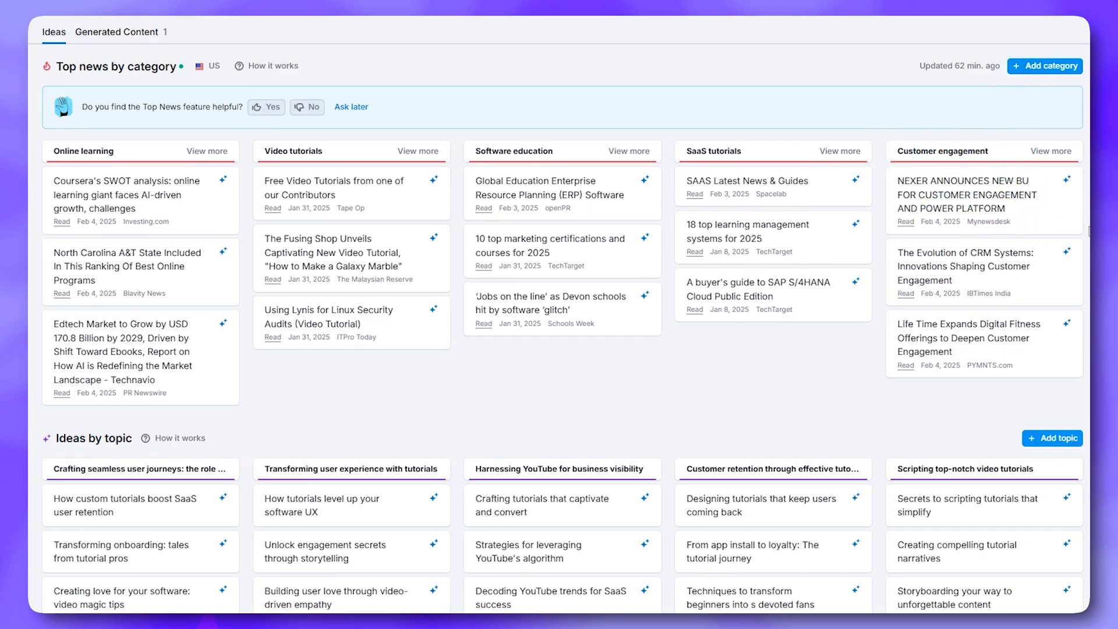
pyautogui.moveTo(1062, 328)
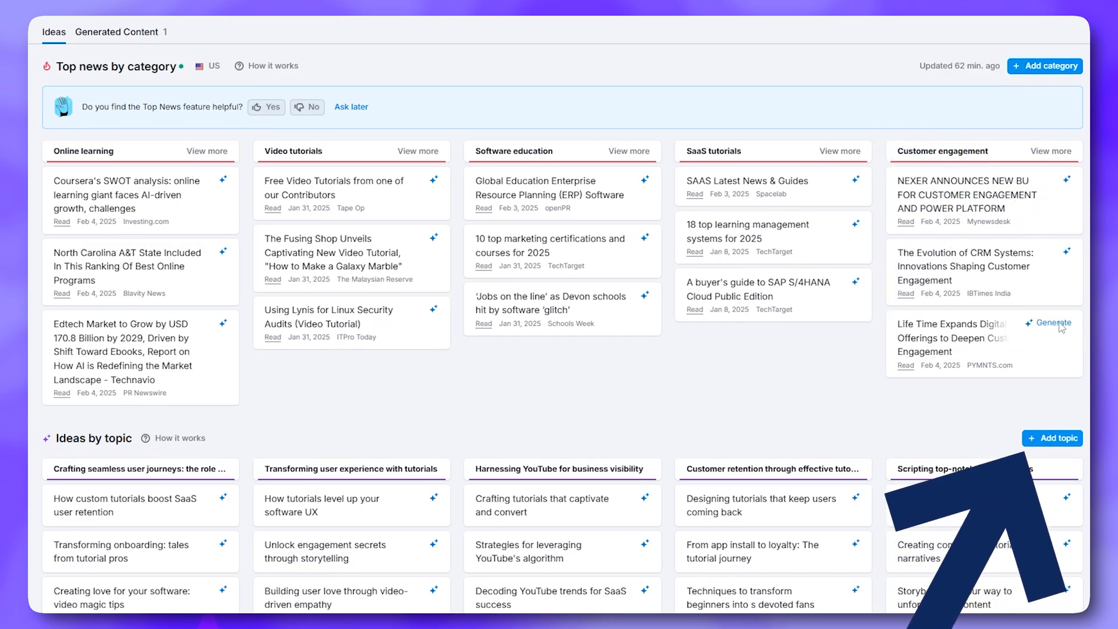
# Add an 'Ai Content' news category and find news articles for it
pyautogui.click(1056, 69)
pyautogui.write('Ai Content')
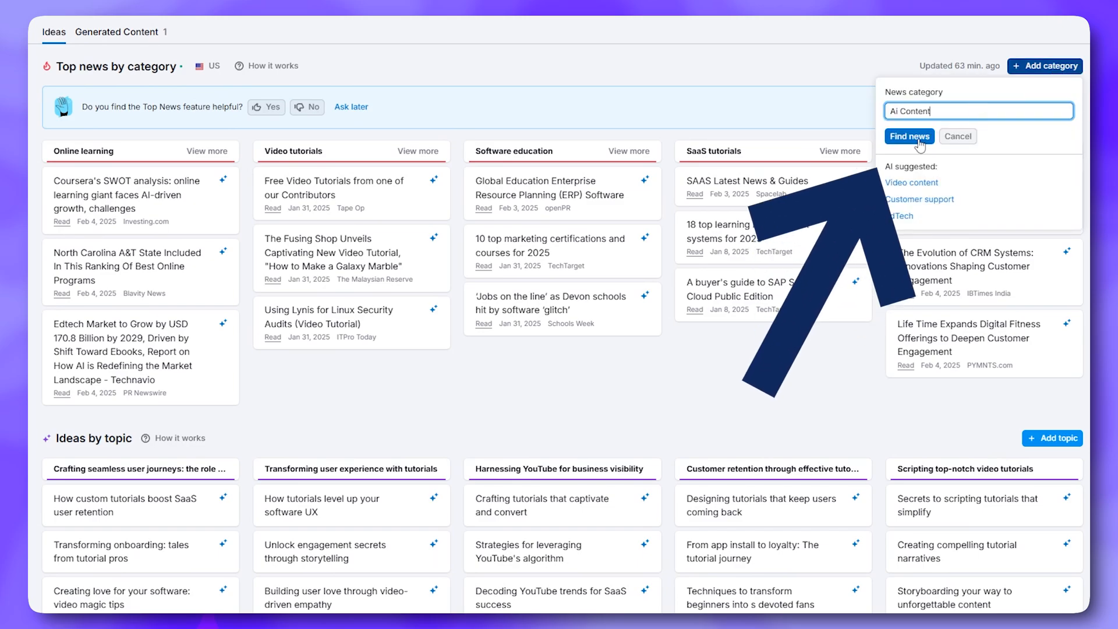
pyautogui.click(909, 136)
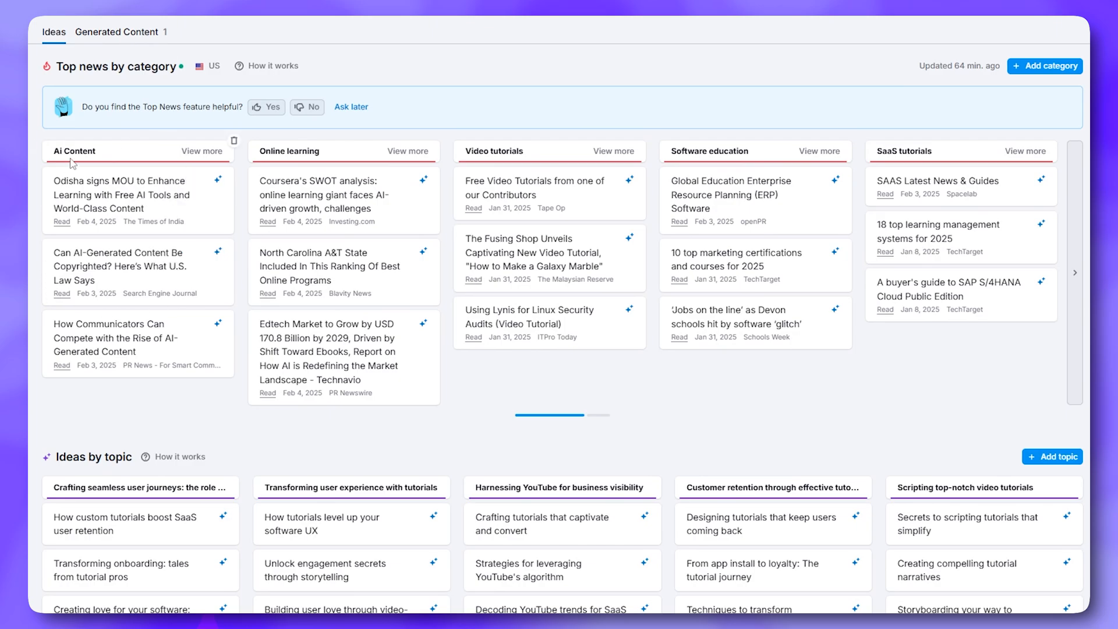
pyautogui.scroll(-2, 911, 288)
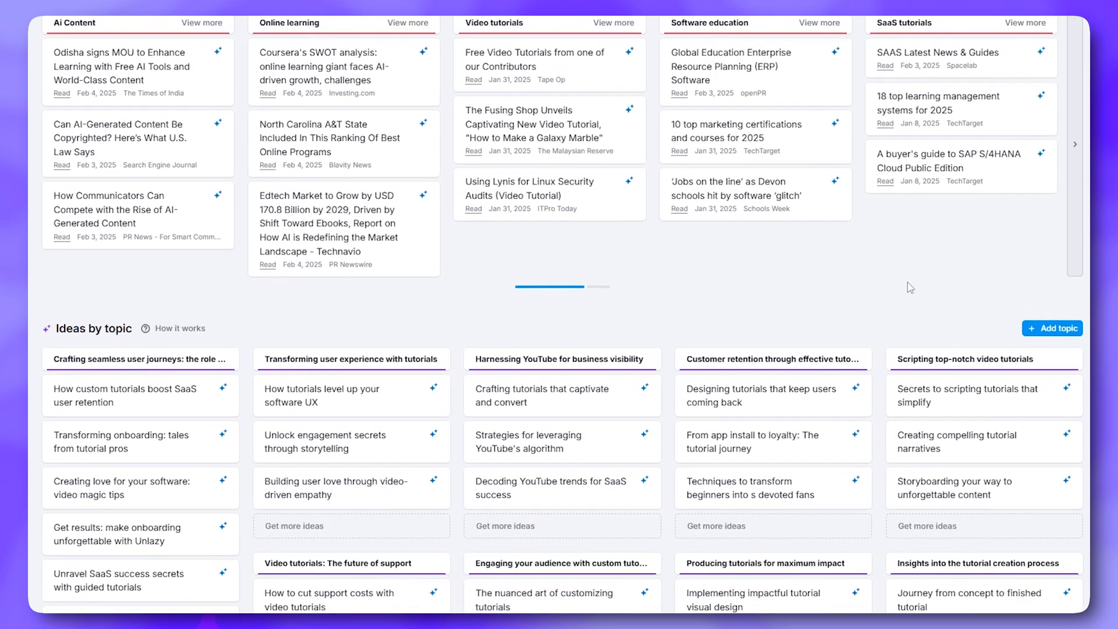
# Add the 'Ai for small business' topic, find its ideas, and load three more
pyautogui.click(1047, 332)
pyautogui.write('Ai for small business')
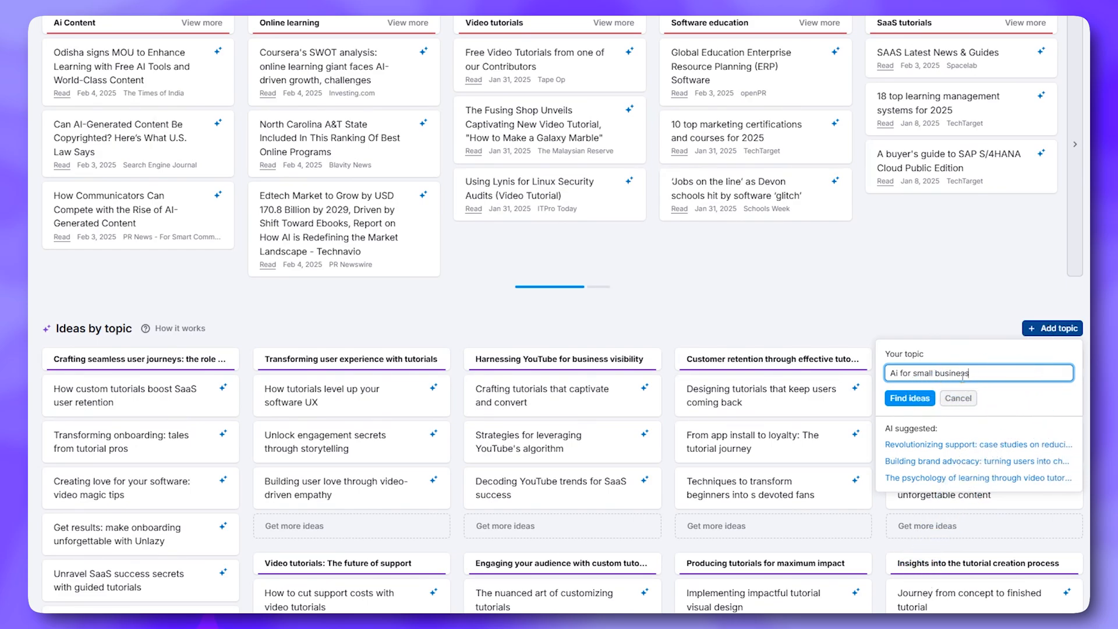
pyautogui.click(910, 398)
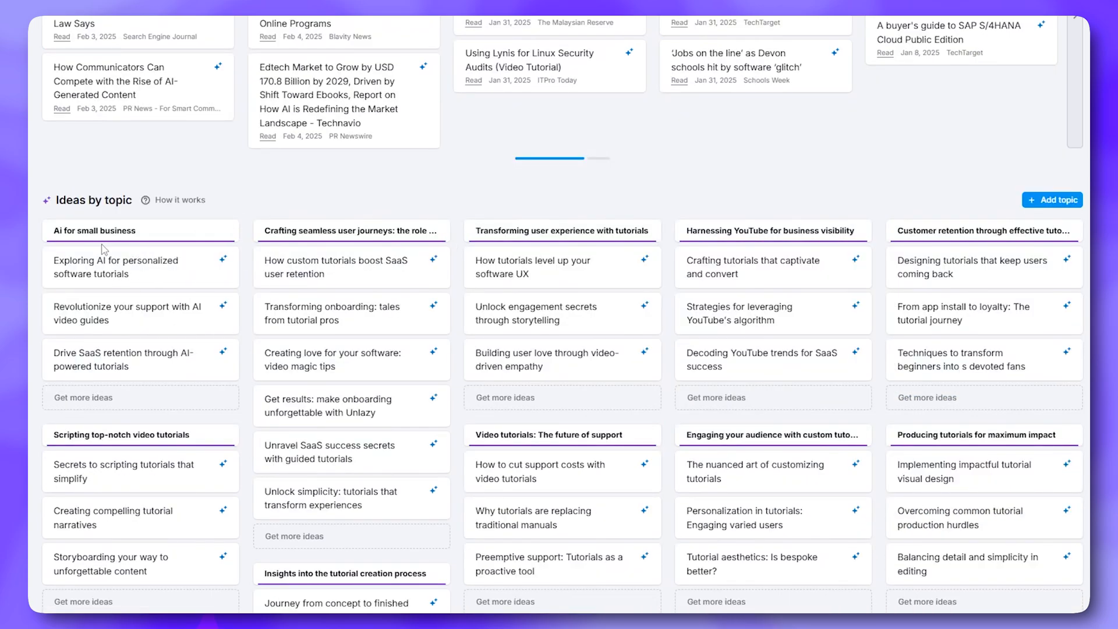
pyautogui.click(97, 397)
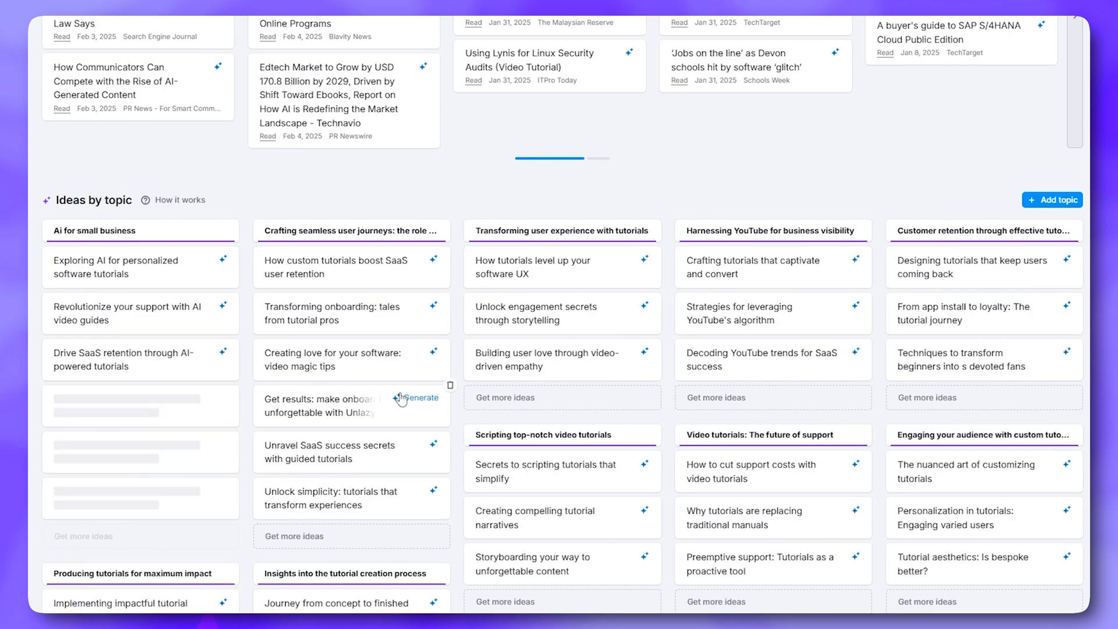
pyautogui.scroll(-2, 200, 336)
pyautogui.scroll(-1, 162, 325)
pyautogui.scroll(3, 204, 257)
pyautogui.scroll(-2, 245, 182)
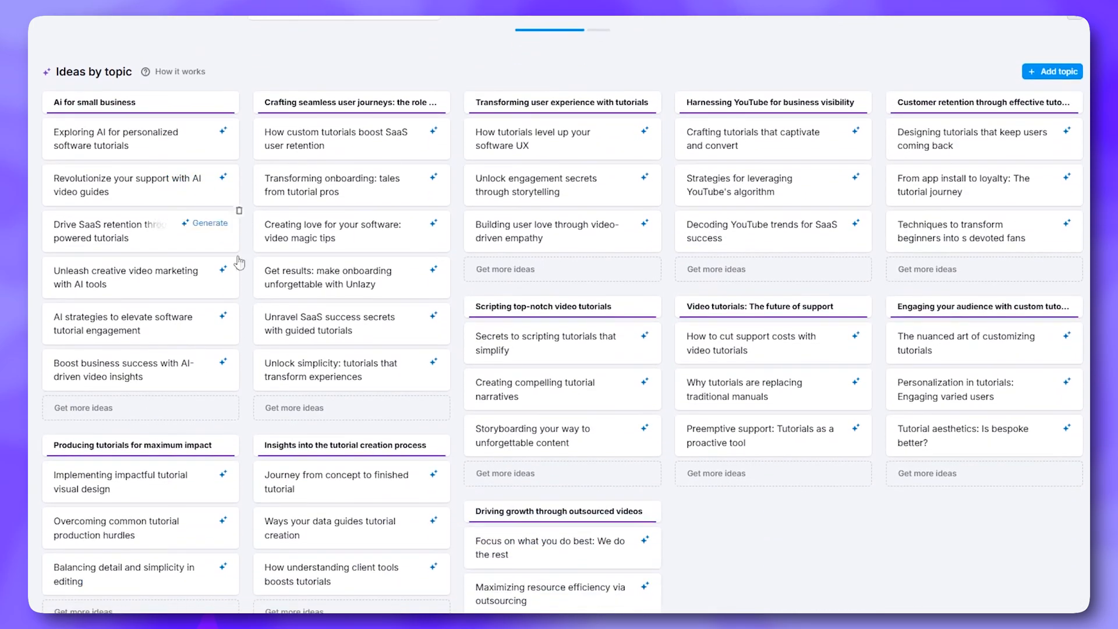
pyautogui.moveTo(199, 288)
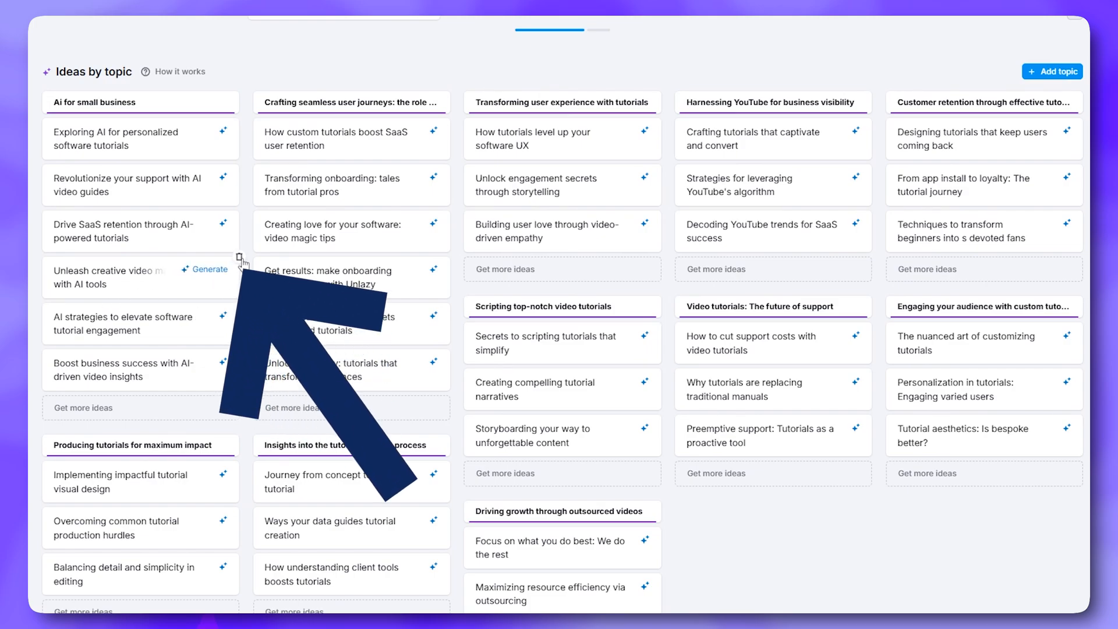
pyautogui.scroll(6, 667, 300)
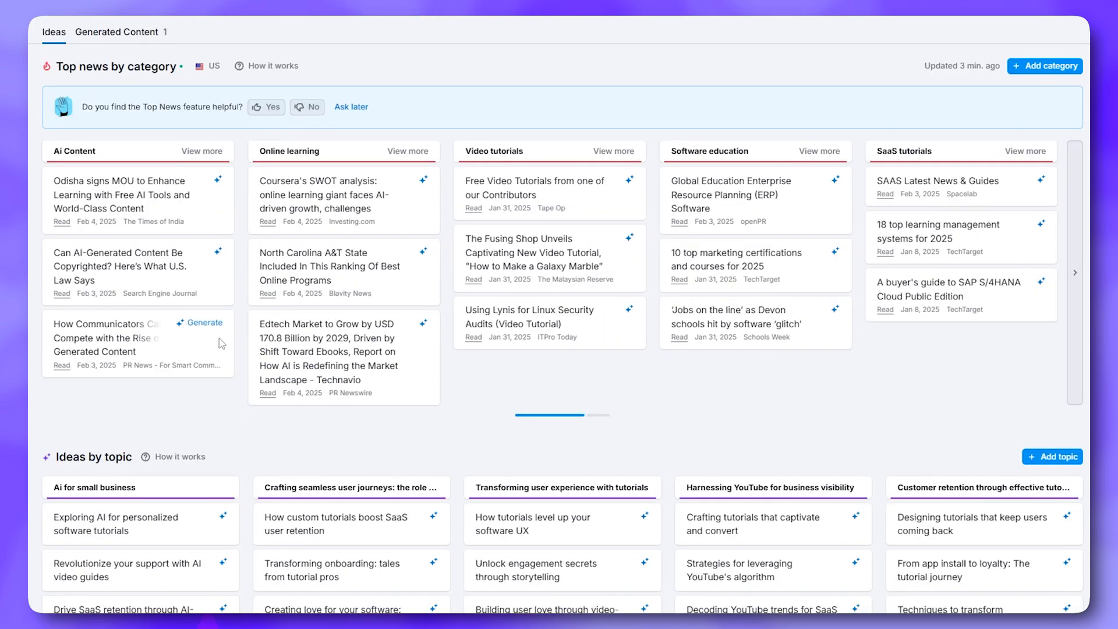
pyautogui.moveTo(154, 192)
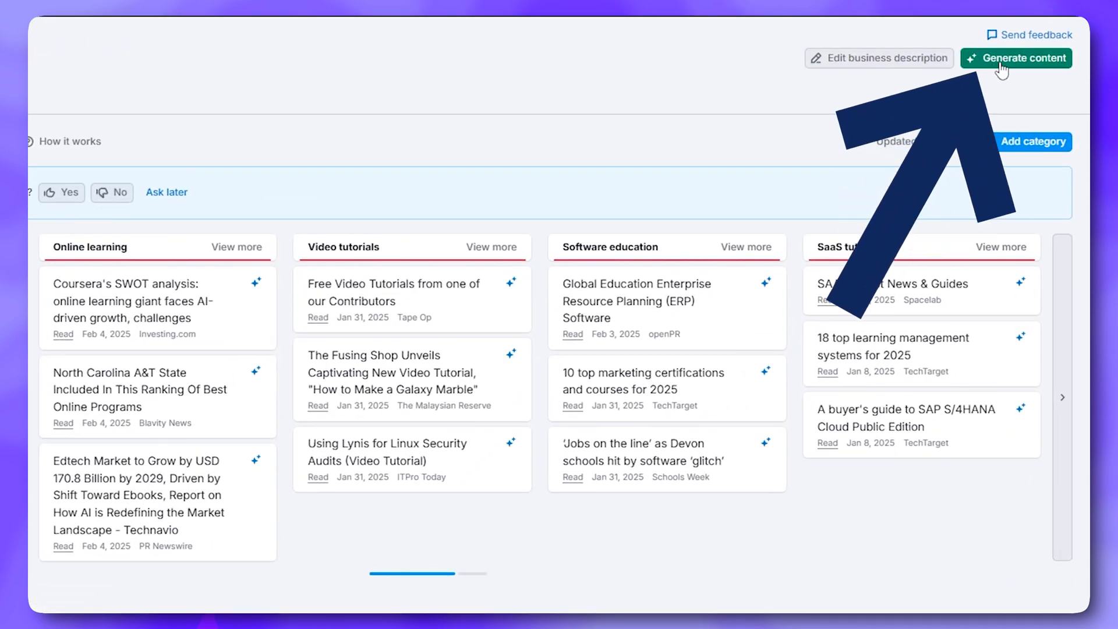
# Open the AI Assistant from a news card, dismiss the hashtags tip, and choose From scratch
pyautogui.click(1001, 60)
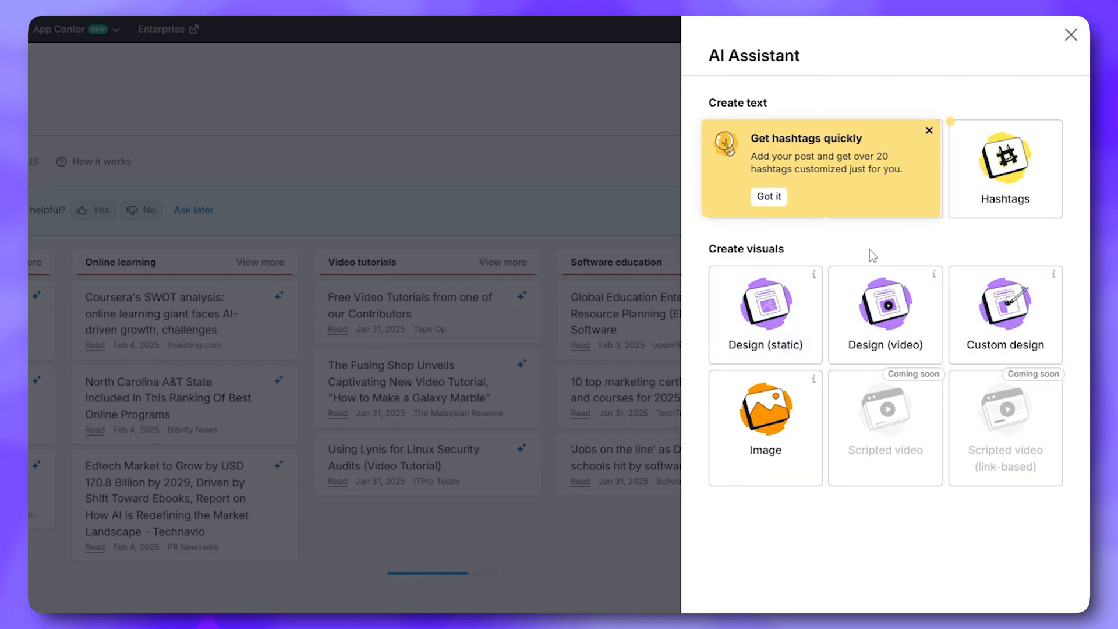
pyautogui.click(784, 200)
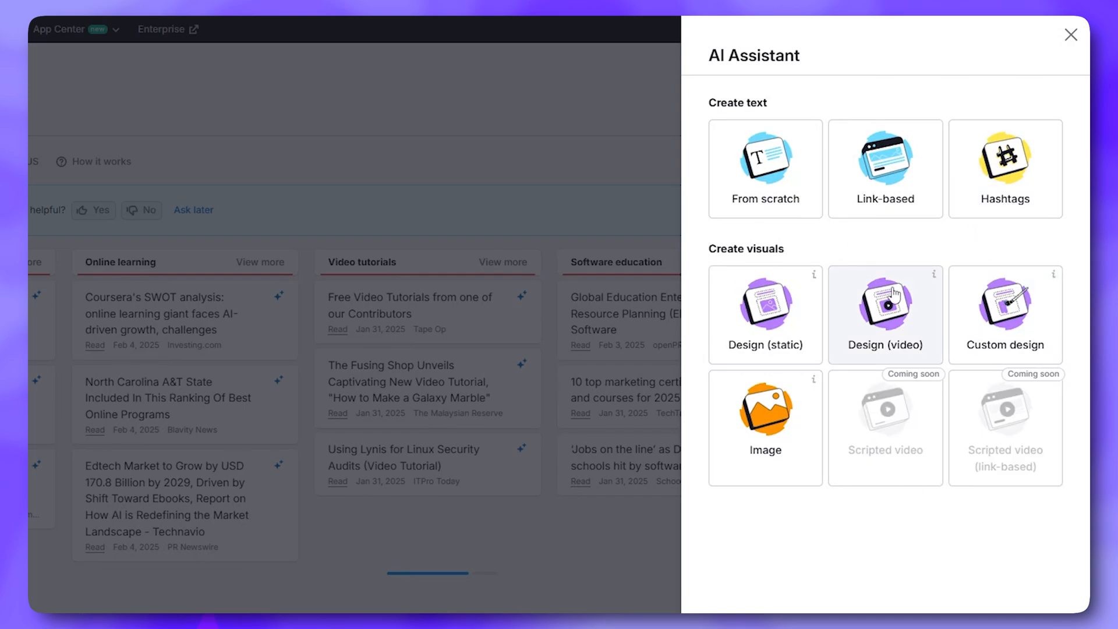
pyautogui.click(782, 187)
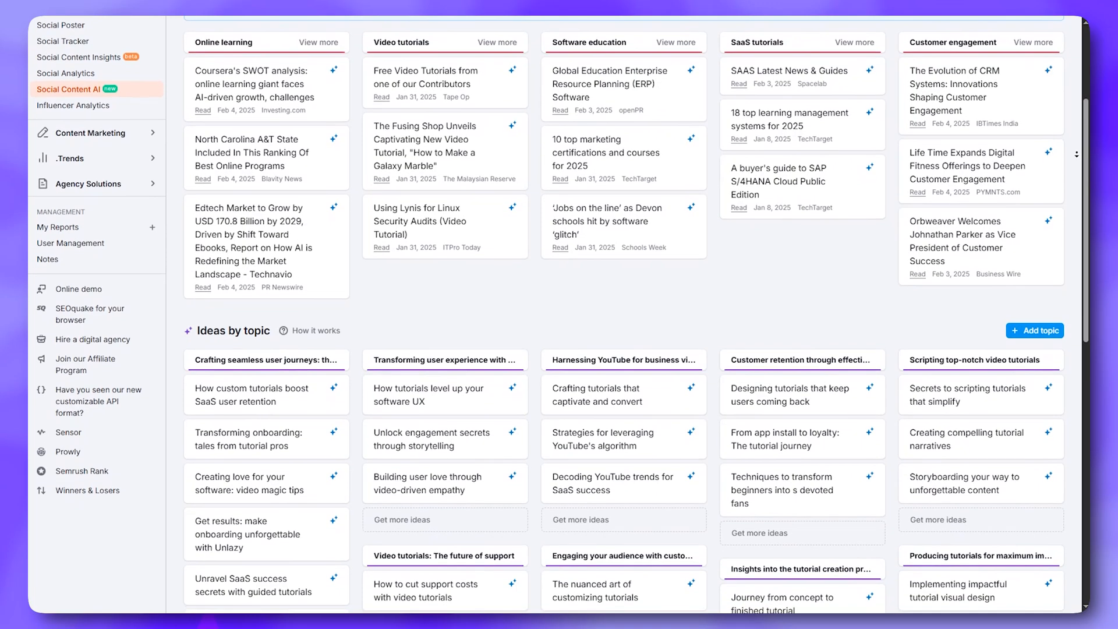
# Scroll down the Ideas page to the Ideas by topic section
pyautogui.scroll(-2, 623, 315)
pyautogui.scroll(-1, 623, 315)
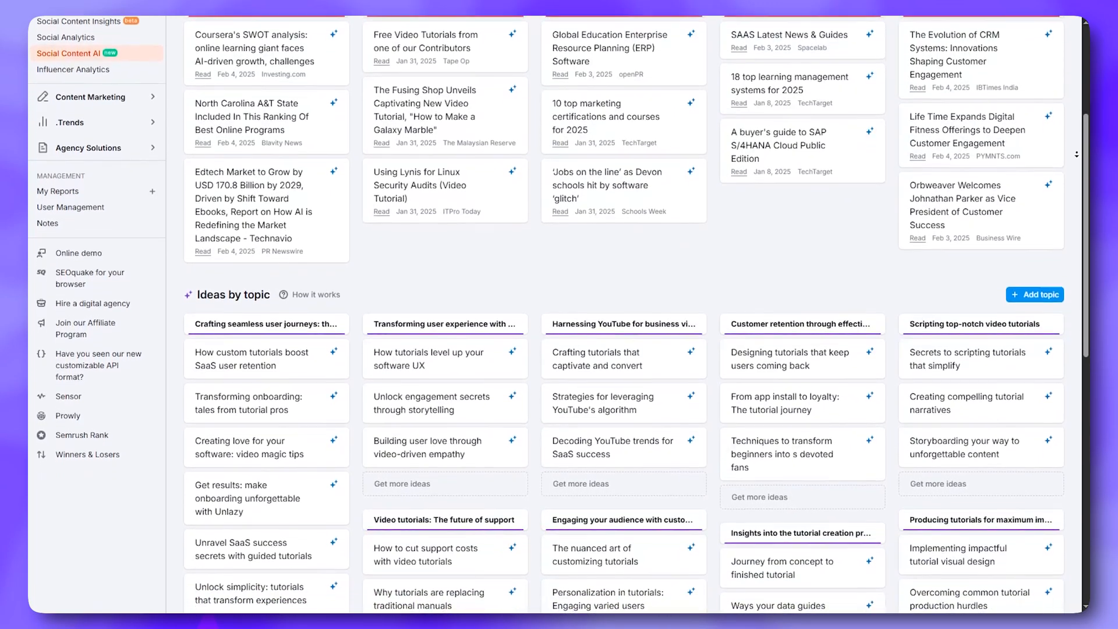
pyautogui.scroll(-1, 624, 315)
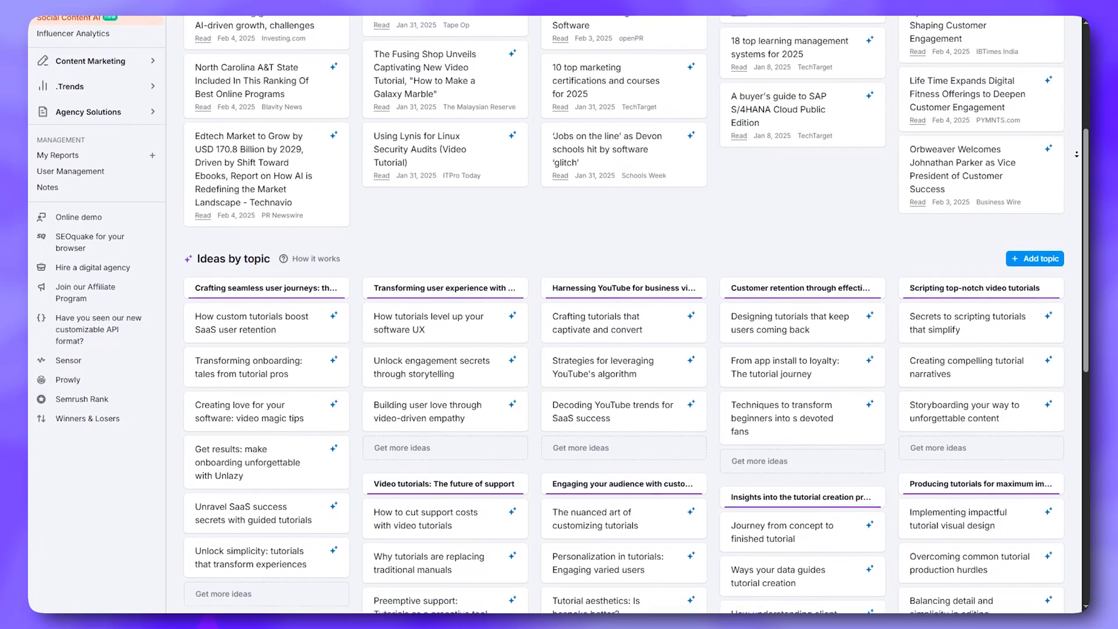
pyautogui.scroll(-1, 623, 314)
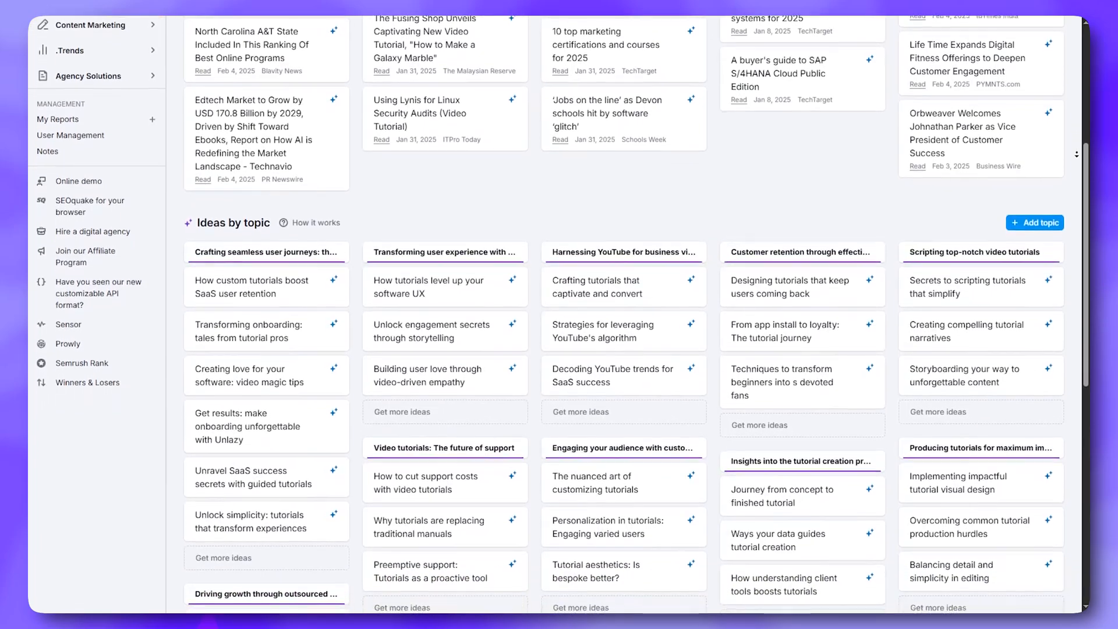